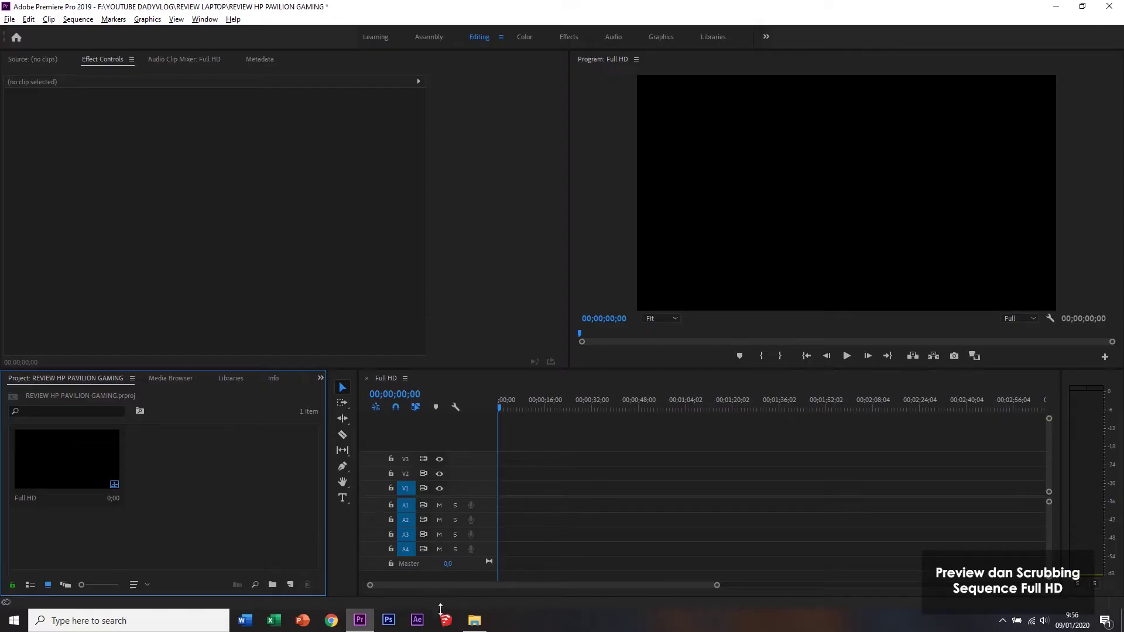
Switch to File Explorer showing the Ayam Kalasan raw cooking footage folder.
{"action": "left_click", "coordinate": [476, 624]}
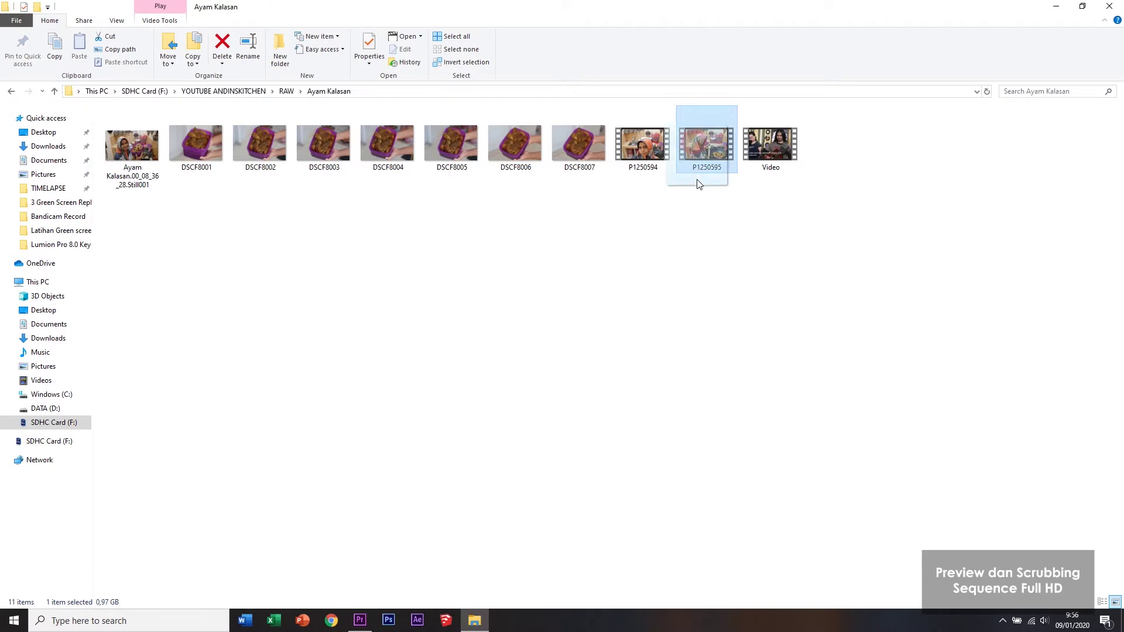
Import P1250595 from the Ayam Kalasan folder into Premiere's Project panel.
{"action": "mouse_move", "coordinate": [698, 184]}
{"action": "left_mouse_down"}
{"action": "mouse_move", "coordinate": [391, 604]}
{"action": "mouse_move", "coordinate": [106, 501]}
{"action": "mouse_move", "coordinate": [187, 480]}
{"action": "left_mouse_up"}
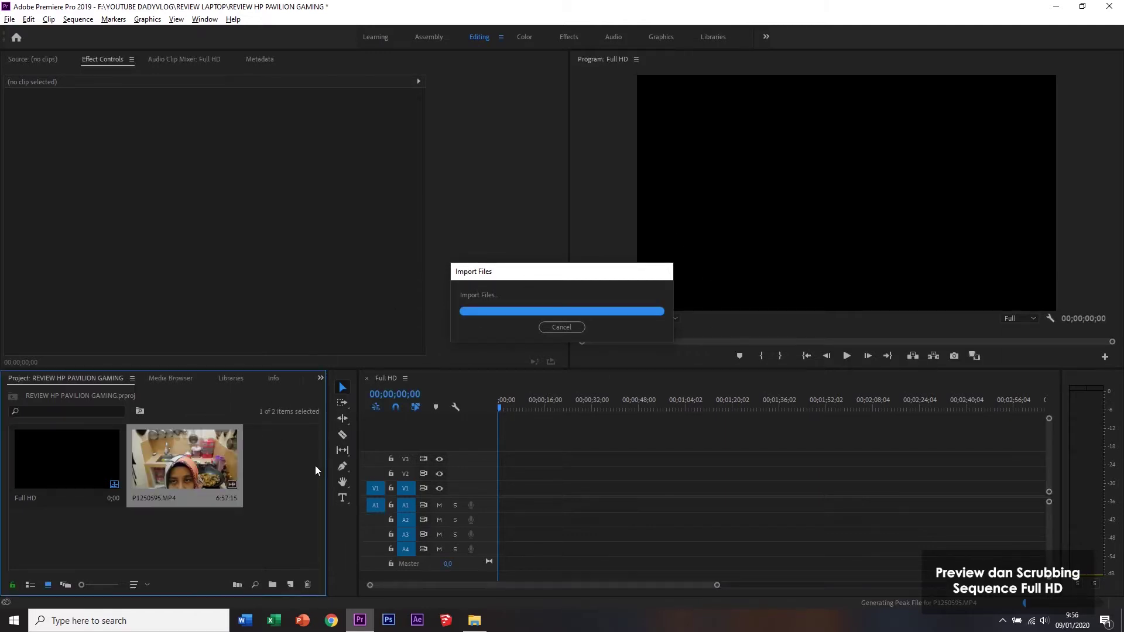
{"action": "left_click", "coordinate": [294, 472]}
Preview P1250595.MP4 in the Source monitor around 2:43 and 5:45, then place it on the Full HD sequence.
{"action": "double_click", "coordinate": [174, 471]}
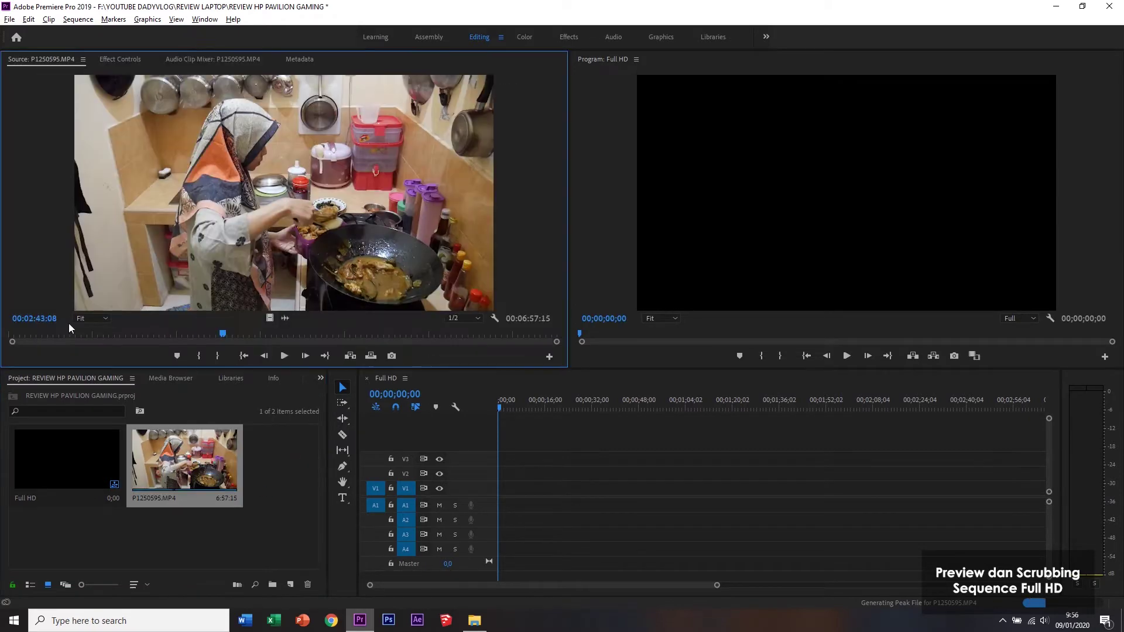
{"action": "left_click_drag", "start_coordinate": [25, 338], "coordinate": [137, 335]}
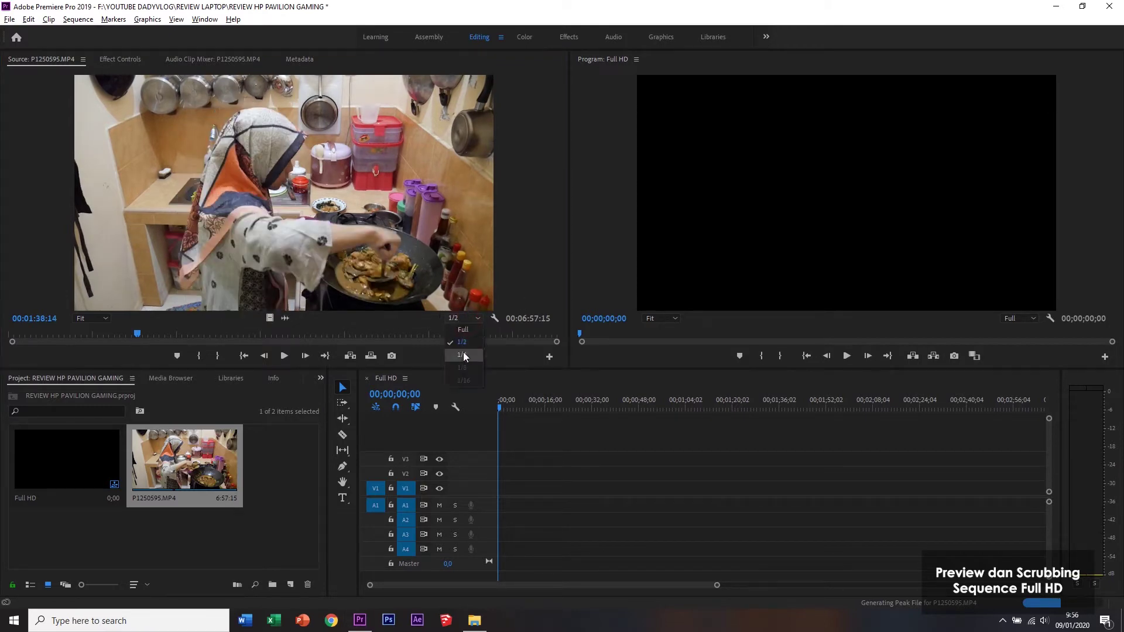
{"action": "mouse_move", "coordinate": [126, 337]}
{"action": "left_mouse_down"}
{"action": "mouse_move", "coordinate": [168, 335]}
{"action": "mouse_move", "coordinate": [89, 335]}
{"action": "left_mouse_up"}
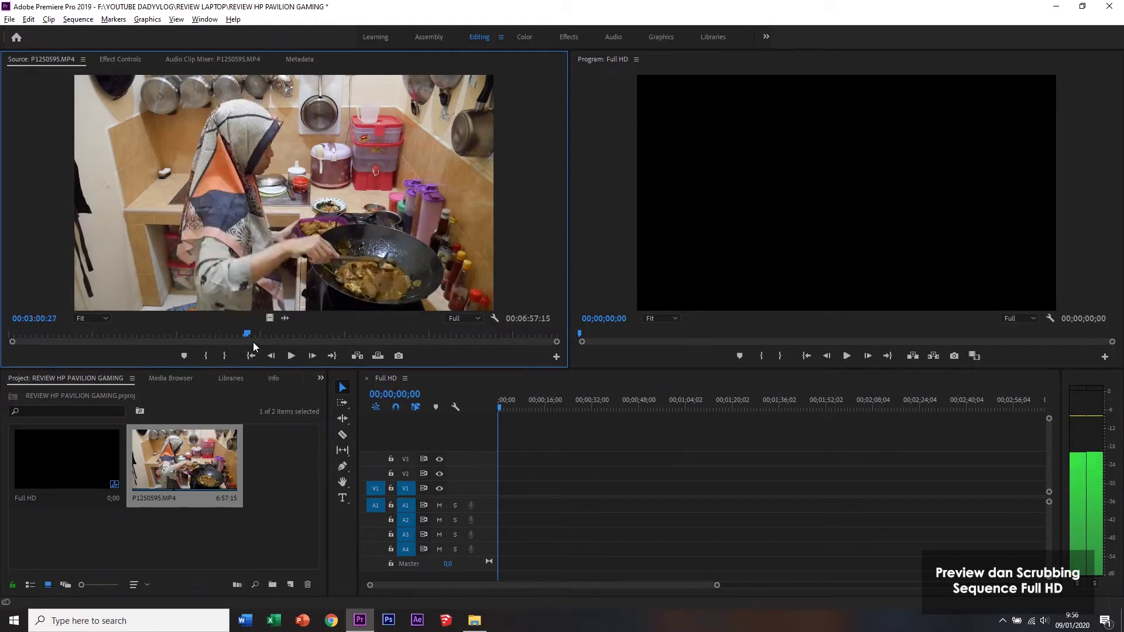
{"action": "left_click_drag", "start_coordinate": [158, 335], "coordinate": [390, 335]}
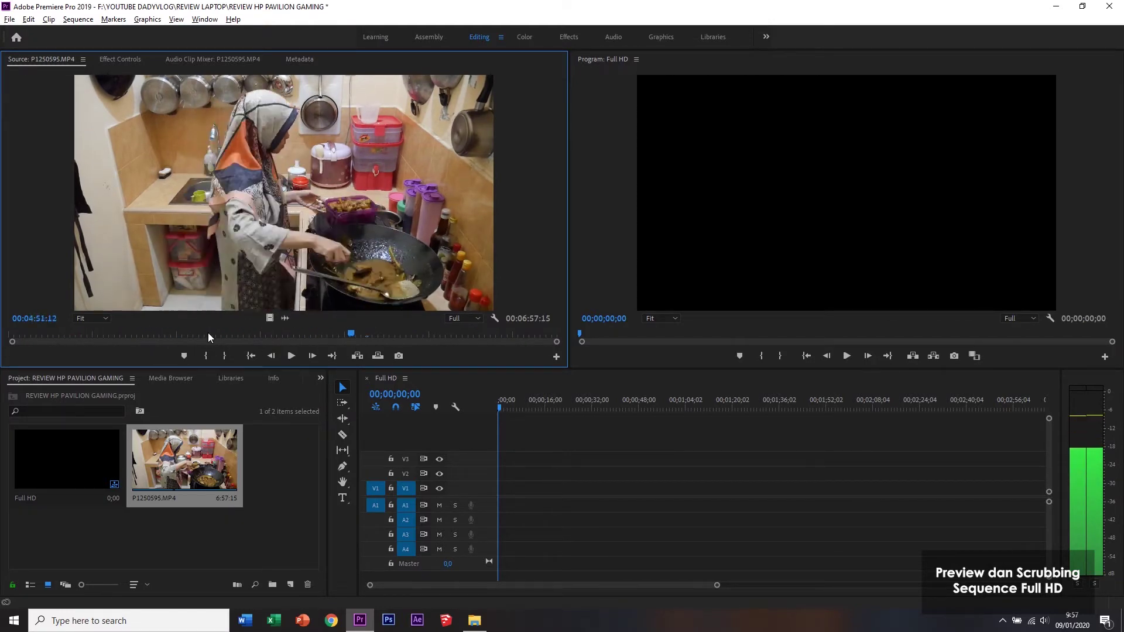
{"action": "left_click", "coordinate": [223, 335]}
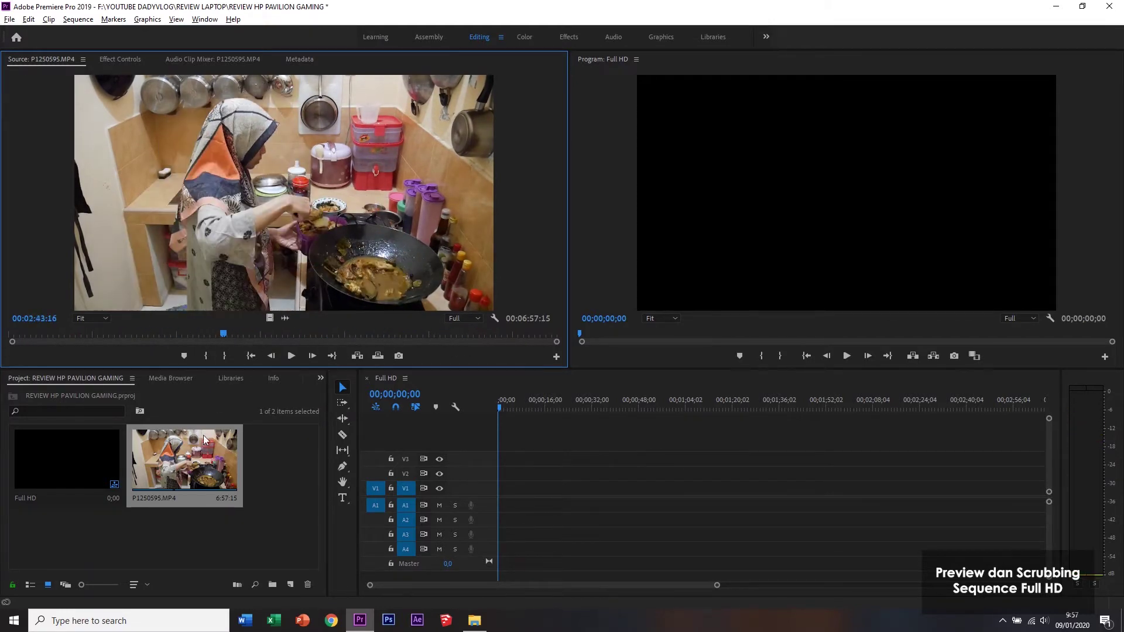
{"action": "left_click_drag", "start_coordinate": [236, 339], "coordinate": [462, 335]}
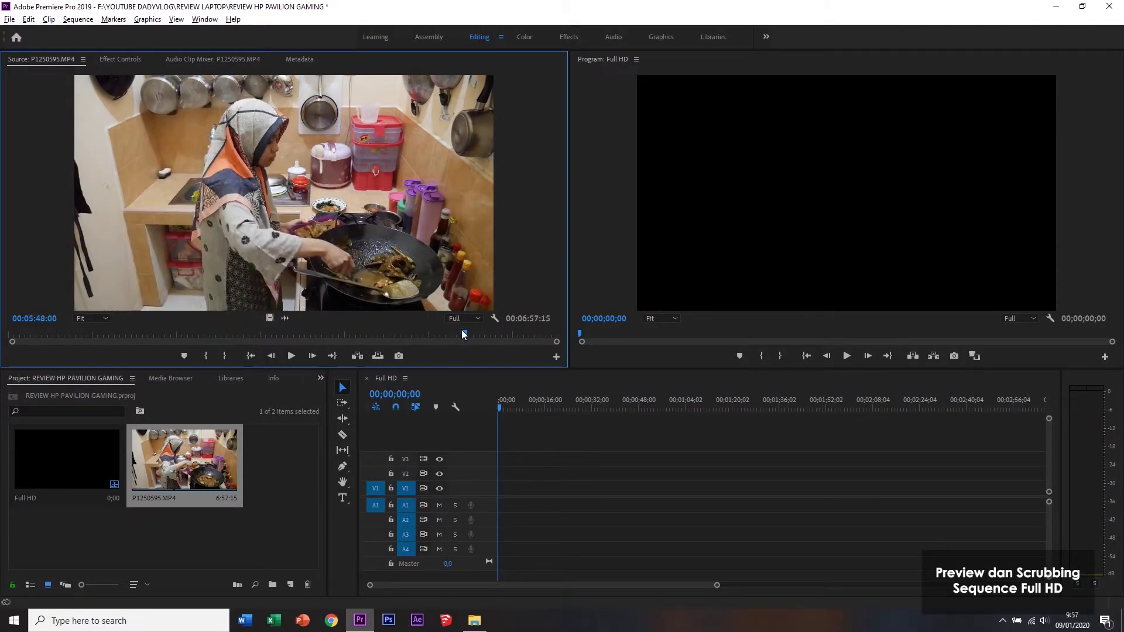
{"action": "left_click_drag", "start_coordinate": [205, 482], "coordinate": [515, 491]}
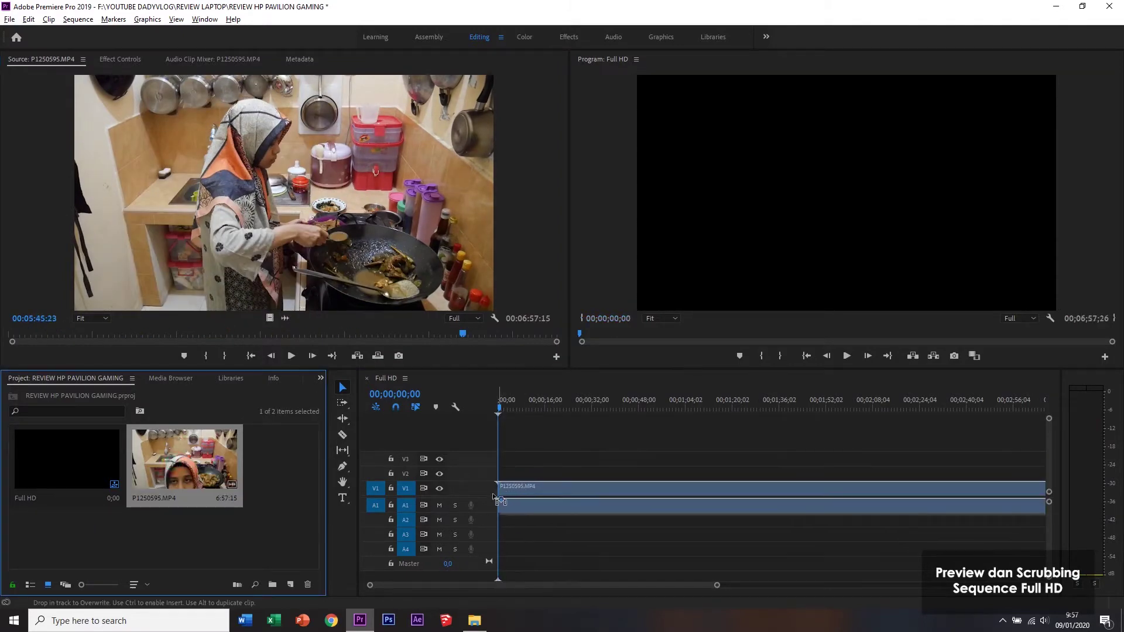
Zoom out the Full HD timeline and scrub it around 5:23, 4:58 and 2:51 to check playback.
{"action": "left_click", "coordinate": [1028, 318]}
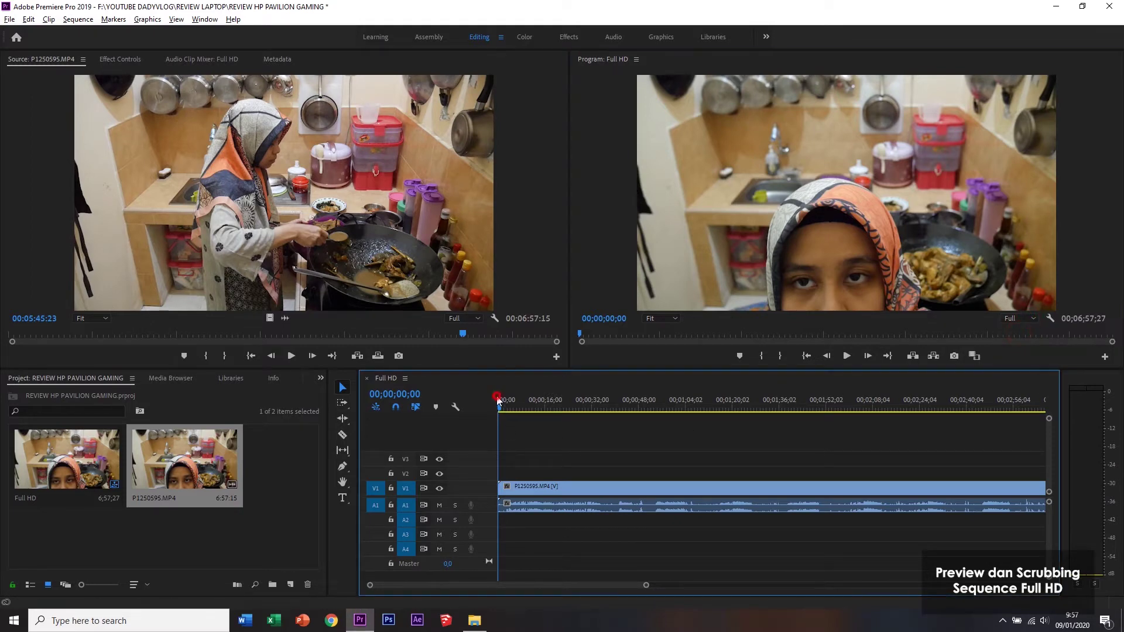
{"action": "left_click_drag", "start_coordinate": [516, 401], "coordinate": [885, 436]}
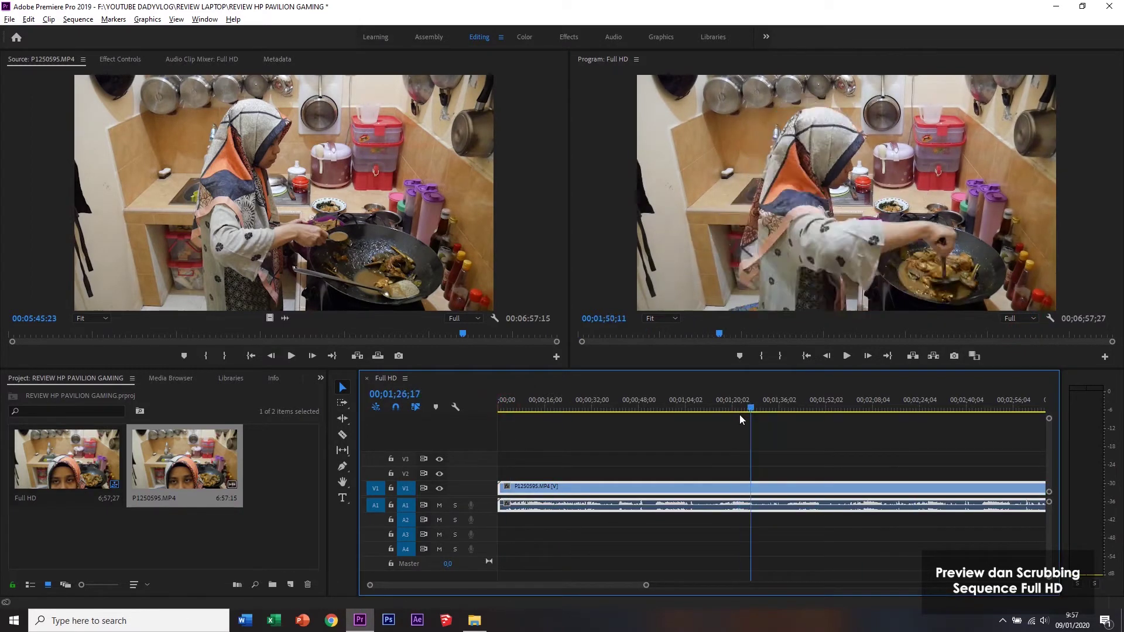
{"action": "key", "text": "minus"}
{"action": "mouse_move", "coordinate": [598, 407]}
{"action": "left_mouse_down"}
{"action": "mouse_move", "coordinate": [737, 409]}
{"action": "mouse_move", "coordinate": [701, 424]}
{"action": "left_mouse_up"}
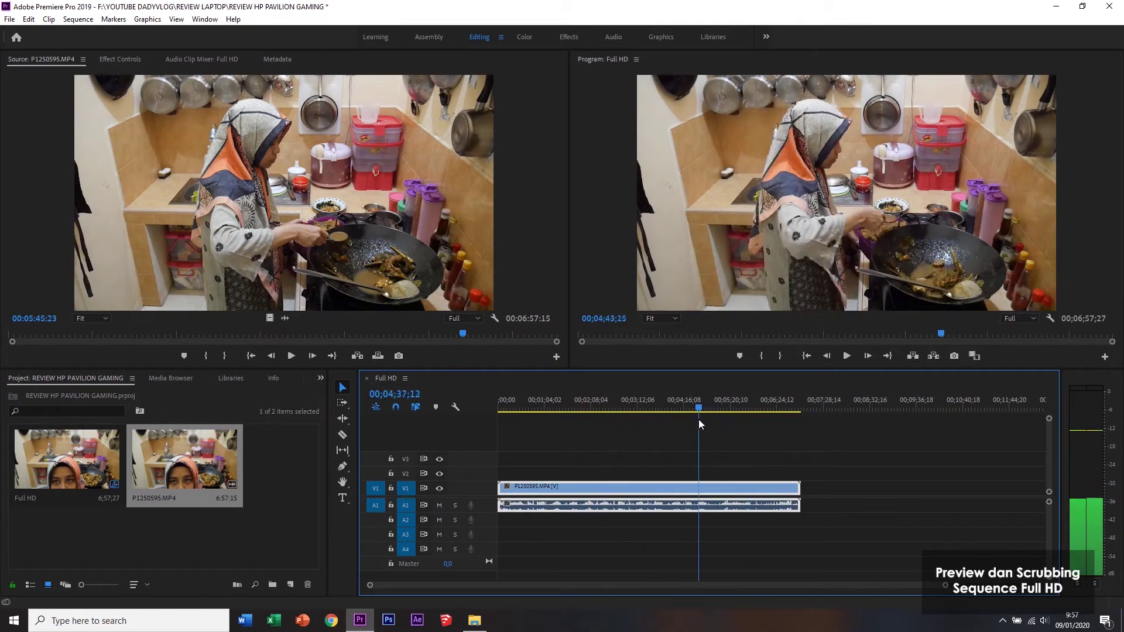
{"action": "mouse_move", "coordinate": [680, 421]}
{"action": "left_mouse_down"}
{"action": "mouse_move", "coordinate": [530, 425]}
{"action": "mouse_move", "coordinate": [622, 413]}
{"action": "left_mouse_up"}
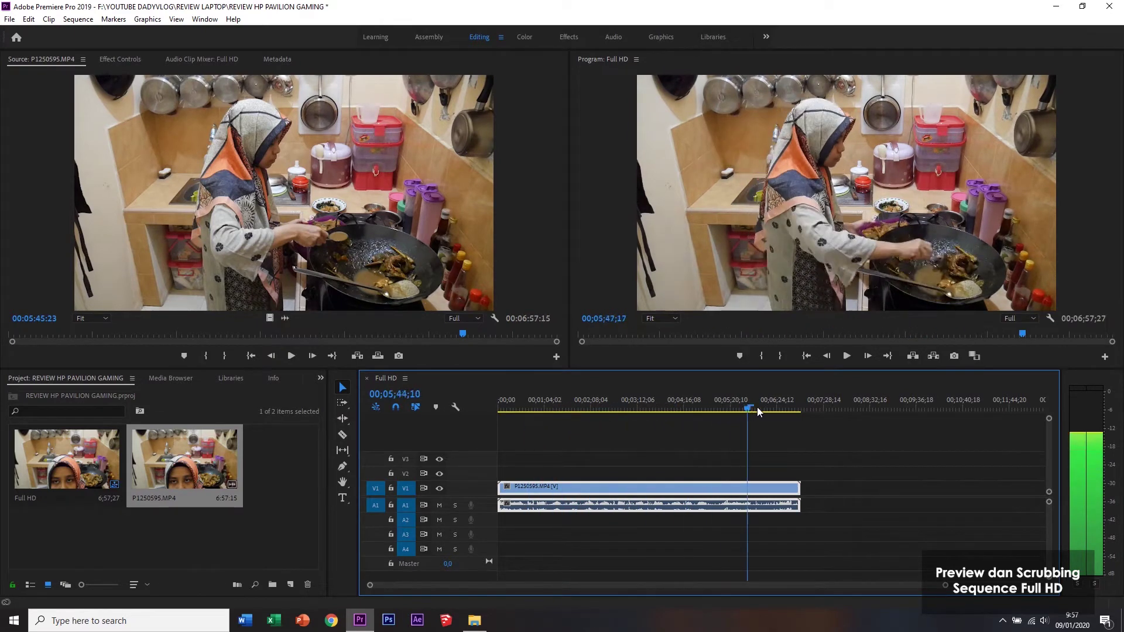
{"action": "mouse_move", "coordinate": [790, 411]}
{"action": "left_mouse_down"}
{"action": "mouse_move", "coordinate": [714, 431]}
{"action": "mouse_move", "coordinate": [643, 409]}
{"action": "left_mouse_up"}
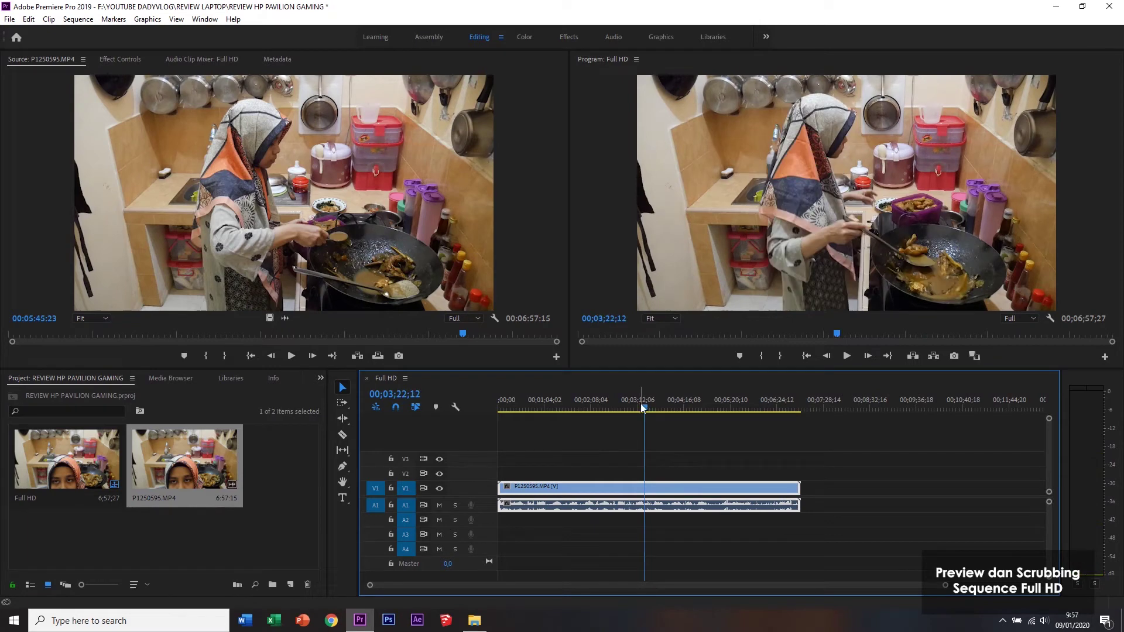
{"action": "left_click", "coordinate": [622, 407]}
{"action": "left_click_drag", "start_coordinate": [537, 412], "coordinate": [685, 413]}
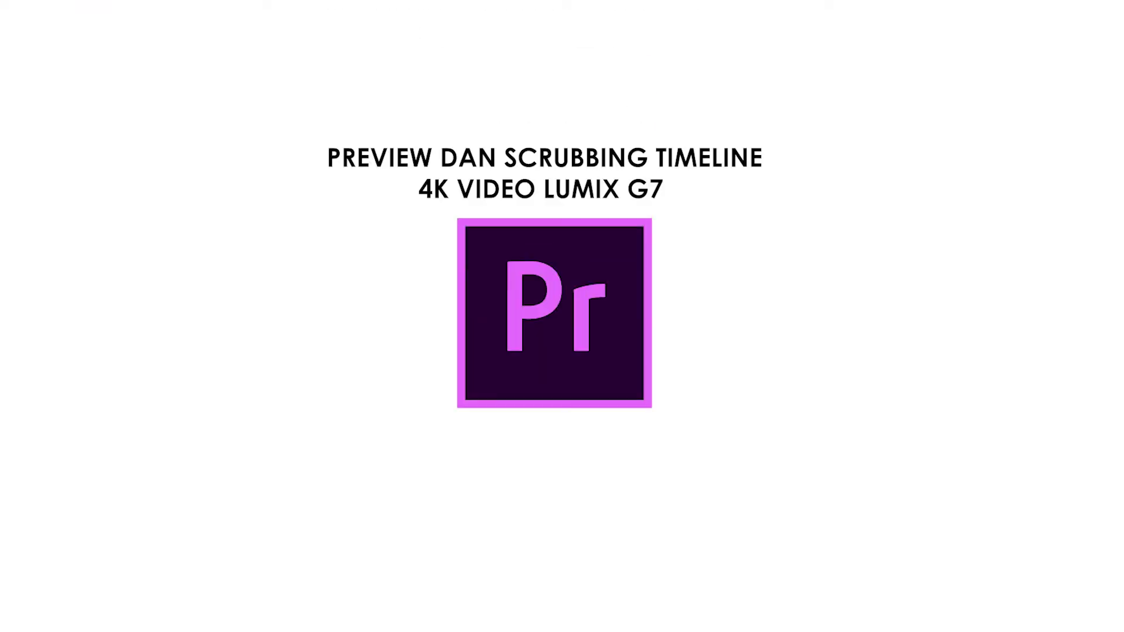
Import P1250269.MP4 from the REVIEW DRONE folder and build a P1250269 sequence from it.
{"action": "mouse_move", "coordinate": [705, 246]}
{"action": "left_mouse_down"}
{"action": "mouse_move", "coordinate": [237, 522]}
{"action": "mouse_move", "coordinate": [283, 545]}
{"action": "left_mouse_up"}
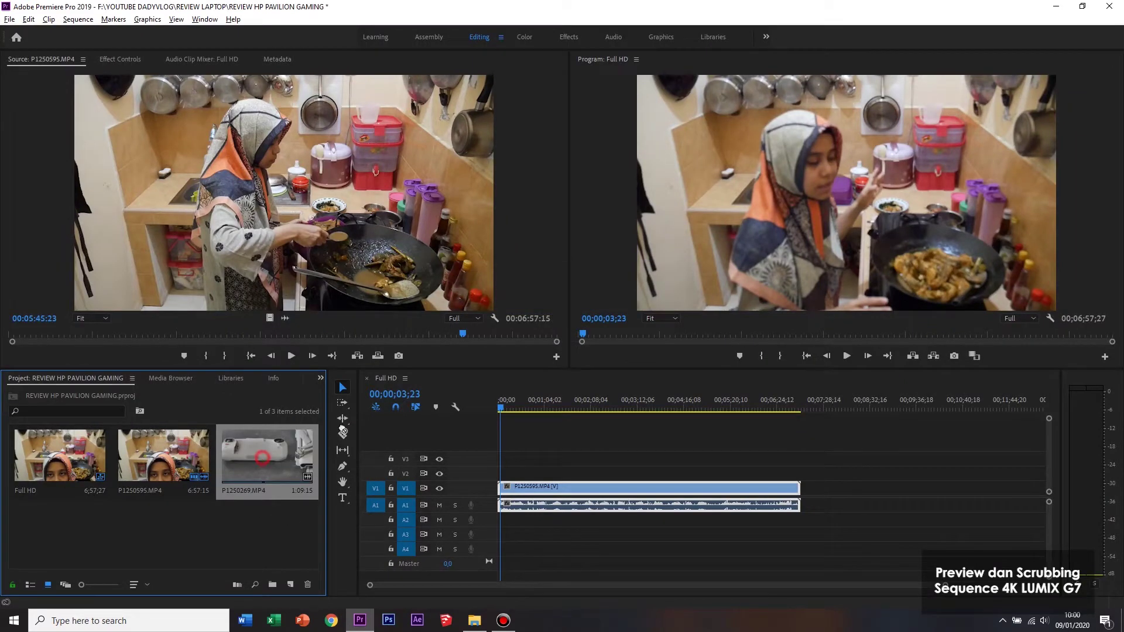
{"action": "right_click", "coordinate": [268, 456]}
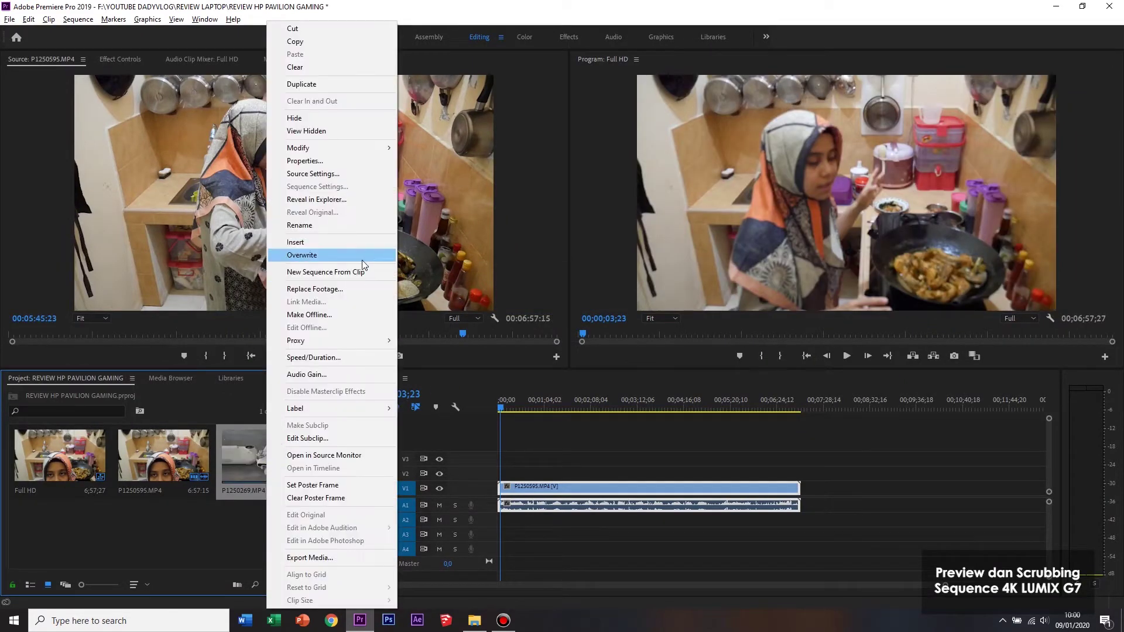
{"action": "left_click", "coordinate": [350, 271]}
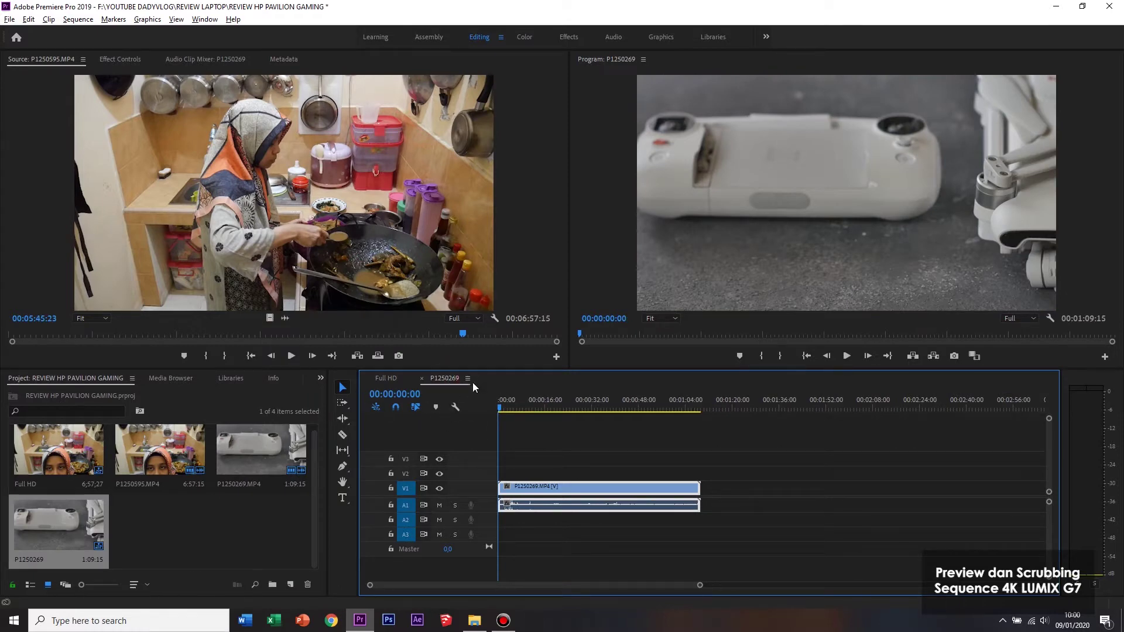
Scrub the P1250269 sequence to about 30 s, then preview the clip in the Source monitor to about 1:04.
{"action": "mouse_move", "coordinate": [498, 408]}
{"action": "left_mouse_down"}
{"action": "mouse_move", "coordinate": [694, 412]}
{"action": "mouse_move", "coordinate": [497, 410]}
{"action": "mouse_move", "coordinate": [604, 408]}
{"action": "left_mouse_up"}
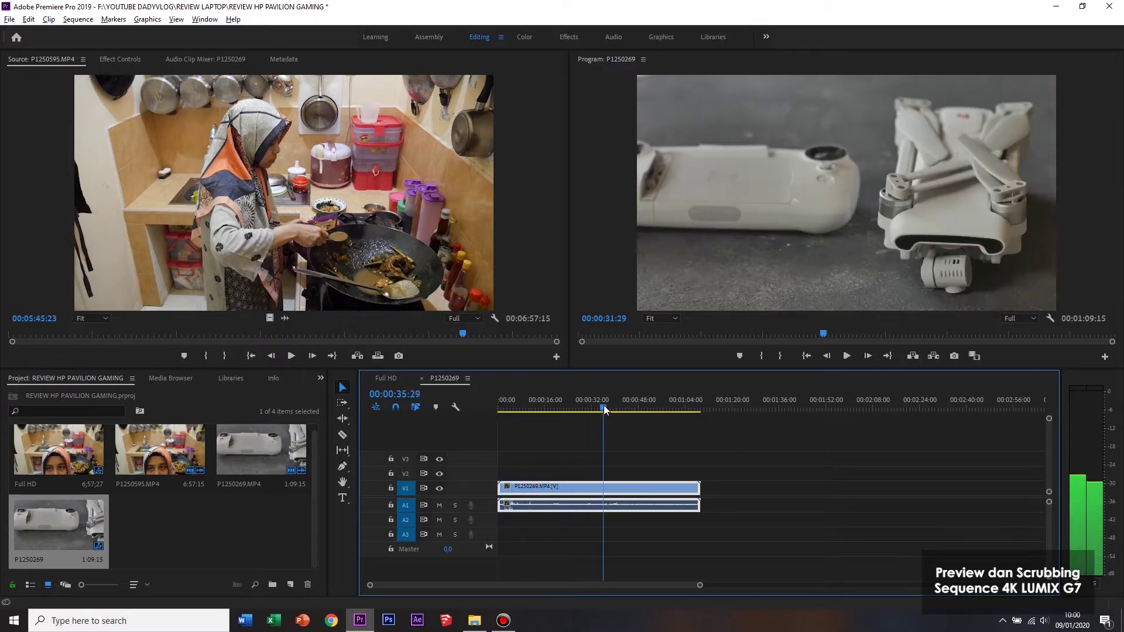
{"action": "double_click", "coordinate": [255, 455]}
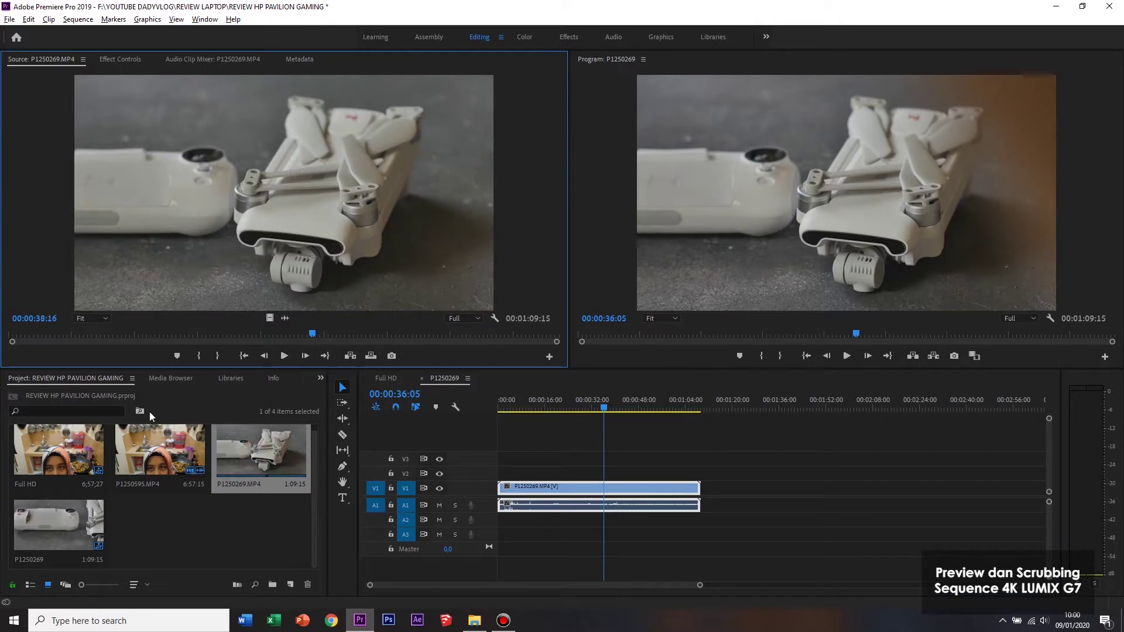
{"action": "mouse_move", "coordinate": [66, 337]}
{"action": "left_mouse_down"}
{"action": "mouse_move", "coordinate": [48, 332]}
{"action": "mouse_move", "coordinate": [318, 342]}
{"action": "left_mouse_up"}
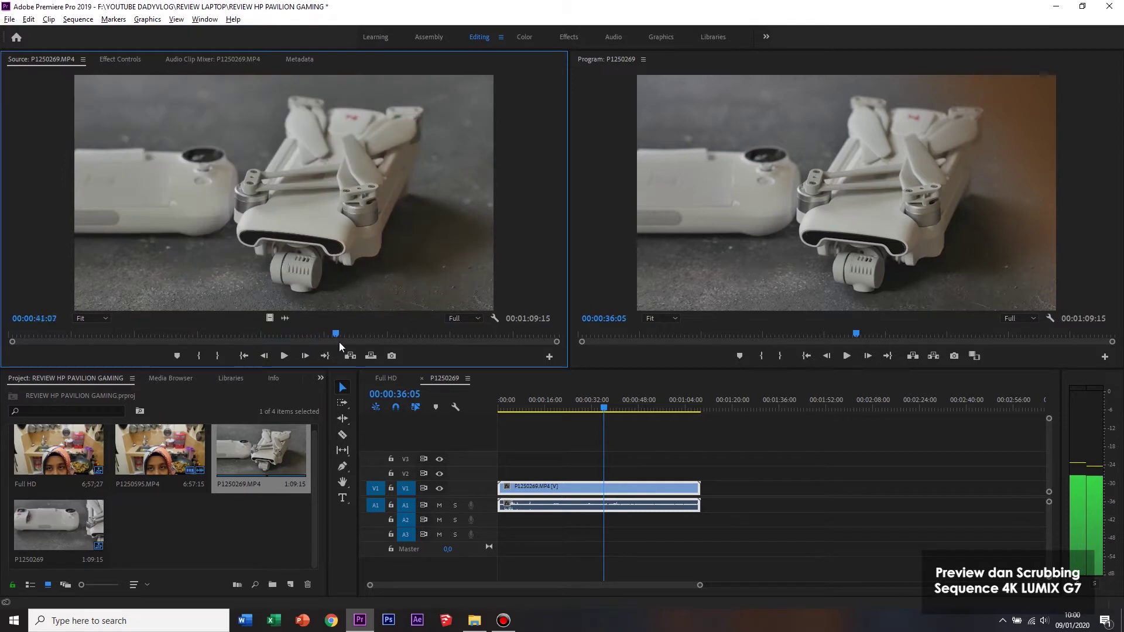
{"action": "mouse_move", "coordinate": [386, 348]}
{"action": "left_mouse_down"}
{"action": "mouse_move", "coordinate": [522, 335]}
{"action": "mouse_move", "coordinate": [118, 335]}
{"action": "mouse_move", "coordinate": [69, 345]}
{"action": "mouse_move", "coordinate": [185, 339]}
{"action": "mouse_move", "coordinate": [53, 333]}
{"action": "mouse_move", "coordinate": [205, 317]}
{"action": "mouse_move", "coordinate": [258, 334]}
{"action": "mouse_move", "coordinate": [387, 332]}
{"action": "left_mouse_up"}
{"action": "left_click_drag", "start_coordinate": [520, 325], "coordinate": [535, 335]}
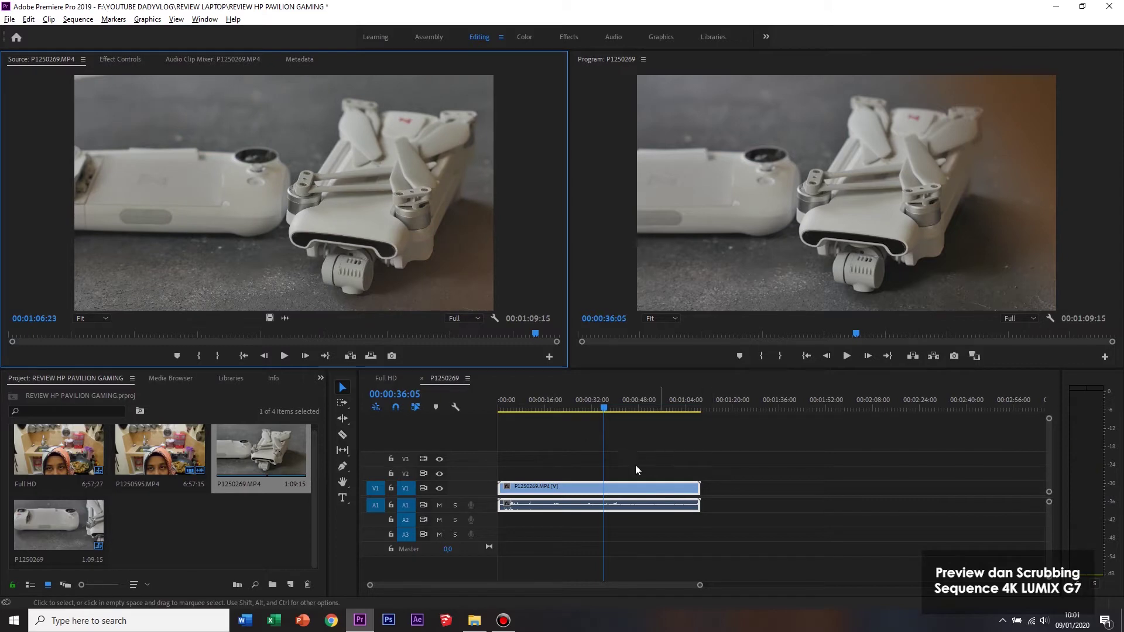
{"action": "left_click_drag", "start_coordinate": [575, 411], "coordinate": [521, 388]}
{"action": "key", "text": "space"}
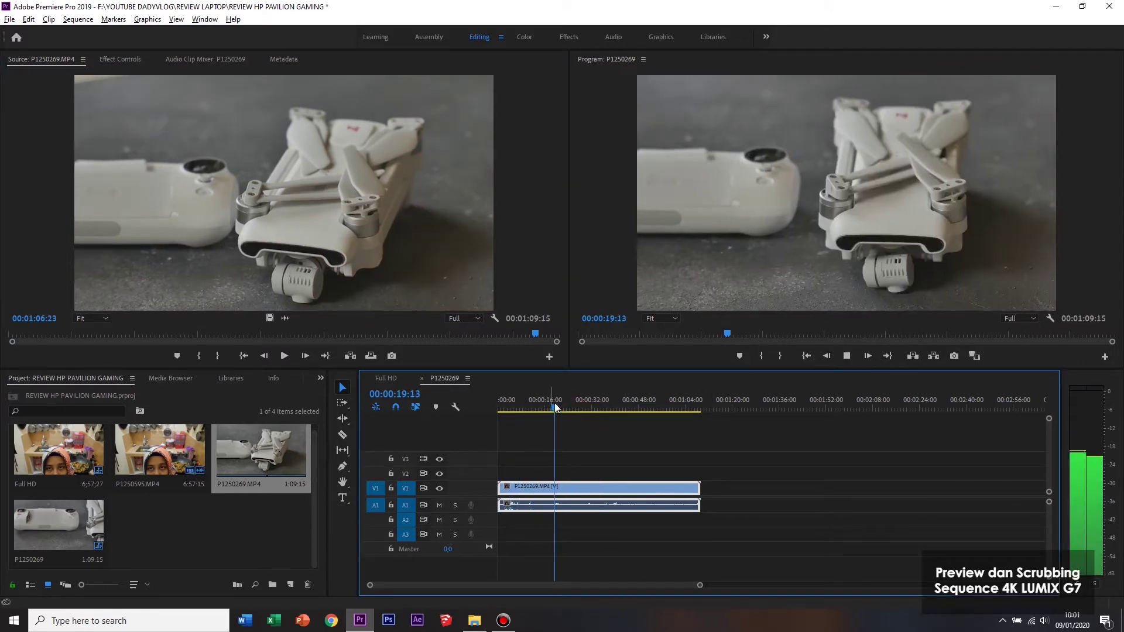
{"action": "left_click_drag", "start_coordinate": [567, 402], "coordinate": [589, 408]}
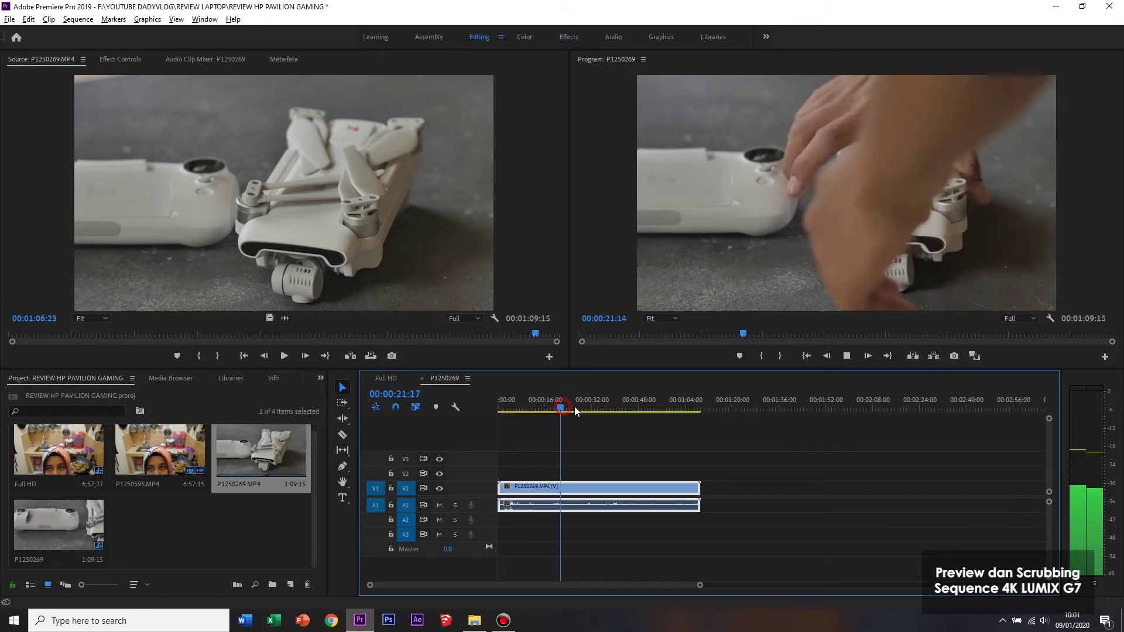
{"action": "key", "text": "space"}
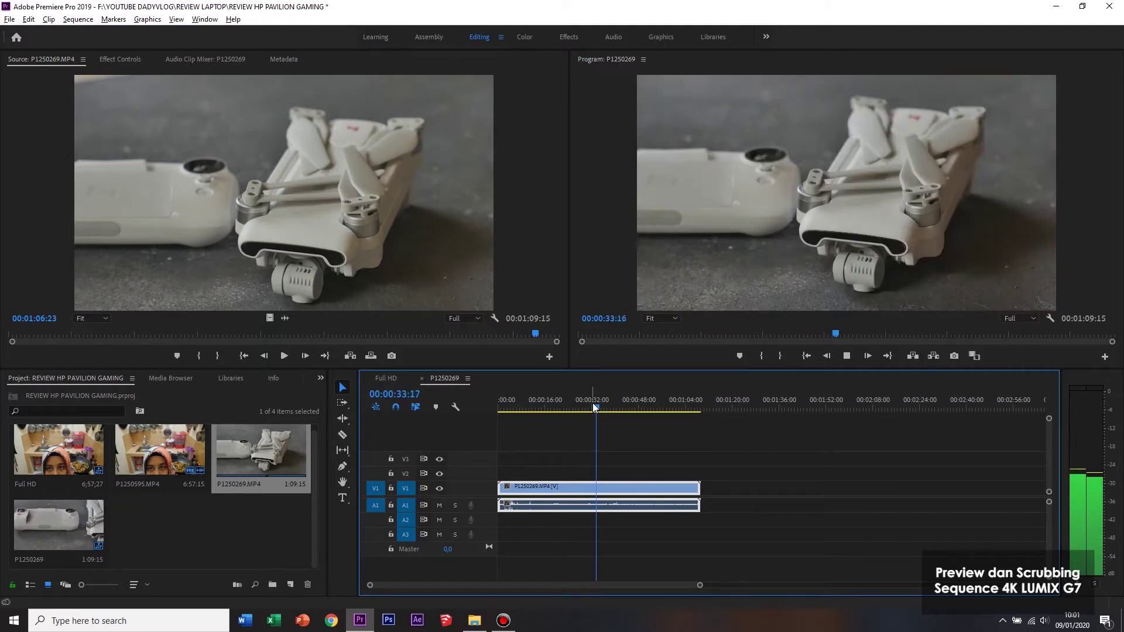
{"action": "left_click_drag", "start_coordinate": [596, 409], "coordinate": [616, 409]}
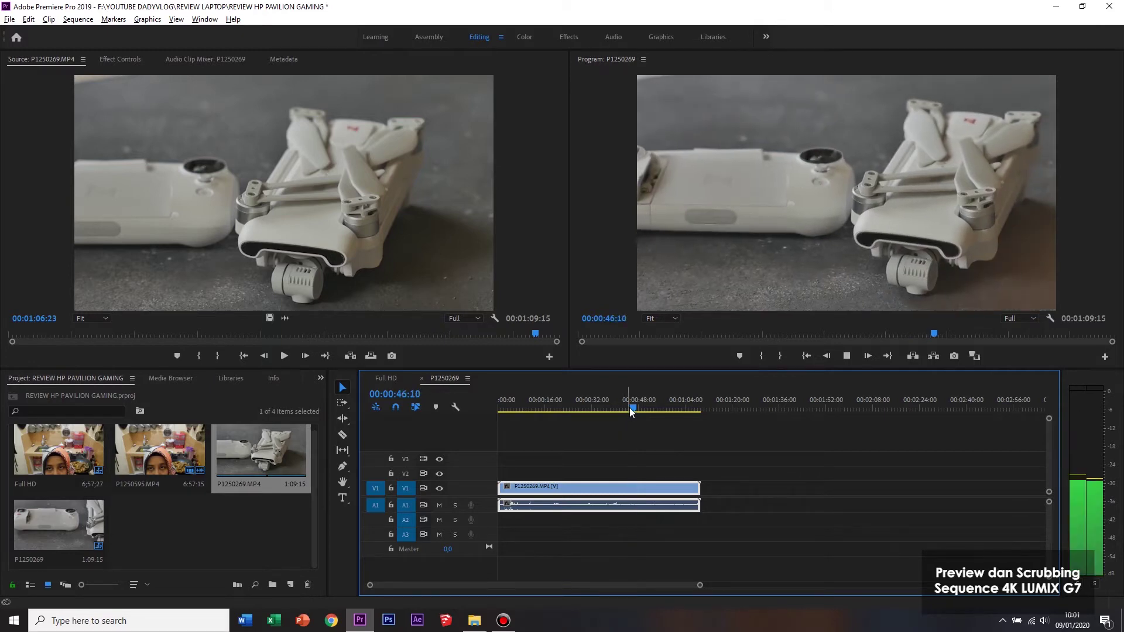
{"action": "mouse_move", "coordinate": [637, 410]}
{"action": "left_mouse_down"}
{"action": "mouse_move", "coordinate": [668, 409]}
{"action": "mouse_move", "coordinate": [539, 419]}
{"action": "left_mouse_up"}
{"action": "key", "text": "space"}
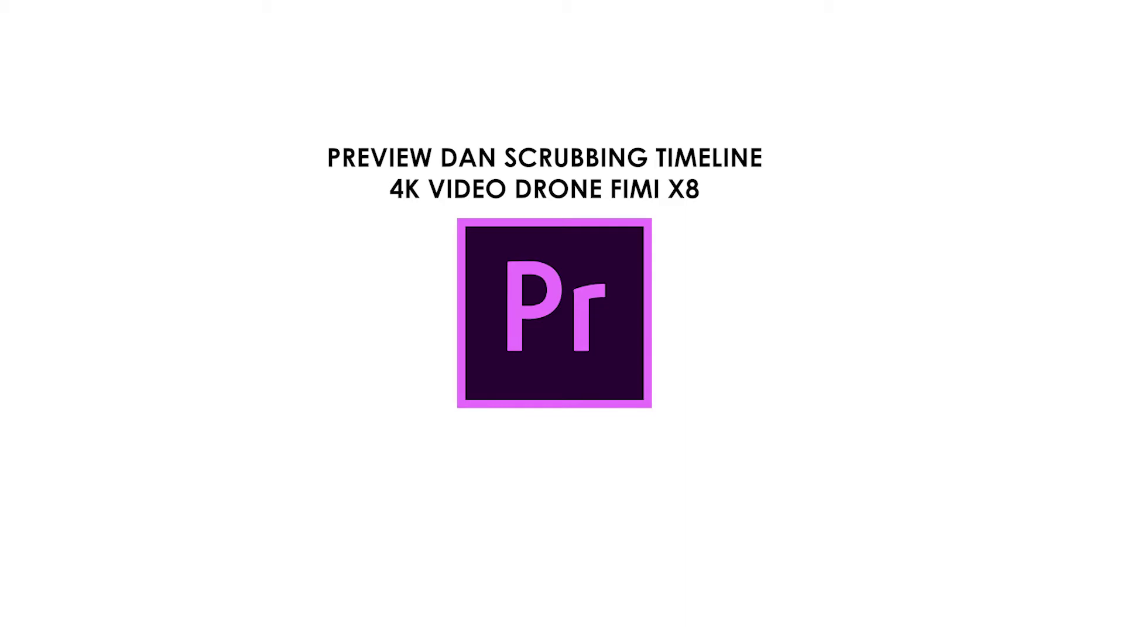
Check the drone clip's Properties details to confirm 3840×2160 at 29.97 fps.
{"action": "right_click", "coordinate": [719, 440]}
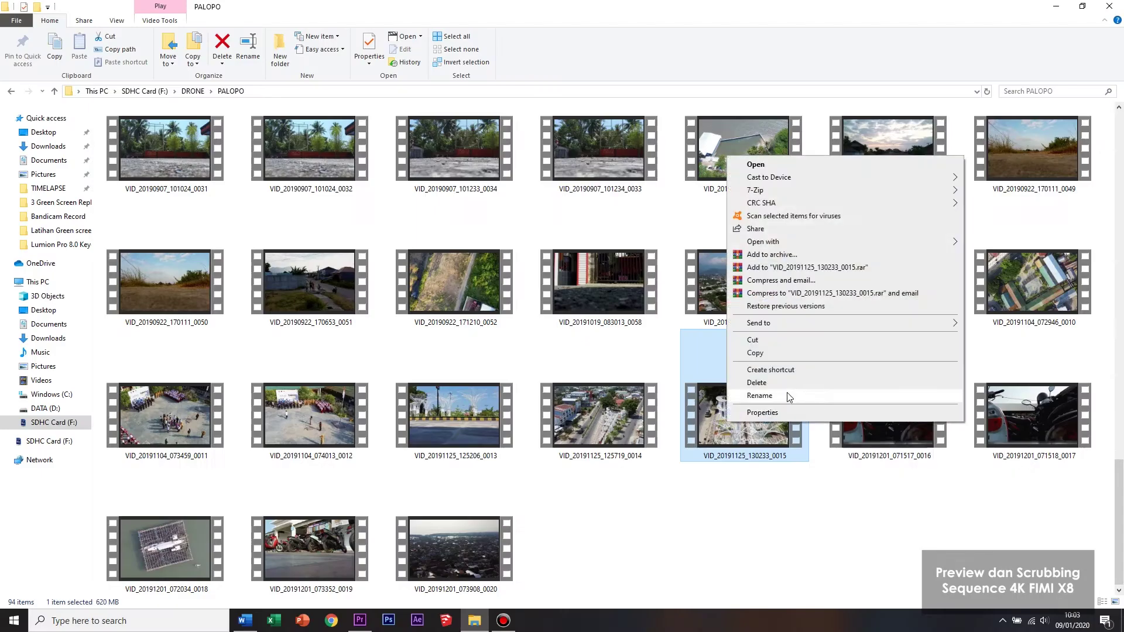
{"action": "left_click", "coordinate": [785, 415]}
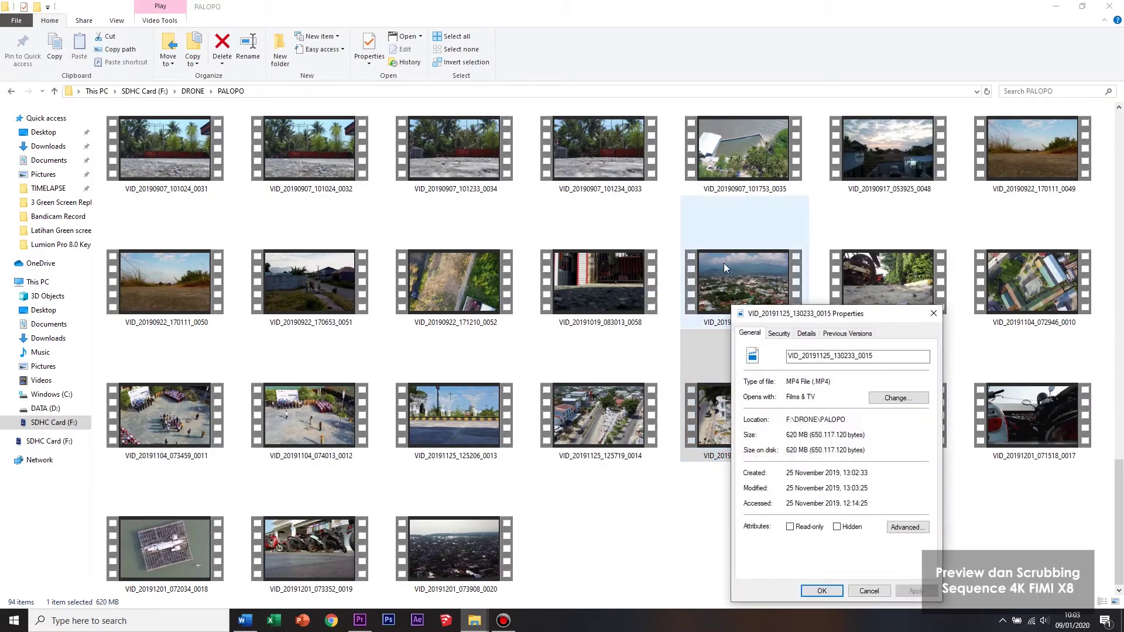
{"action": "left_click", "coordinate": [807, 334]}
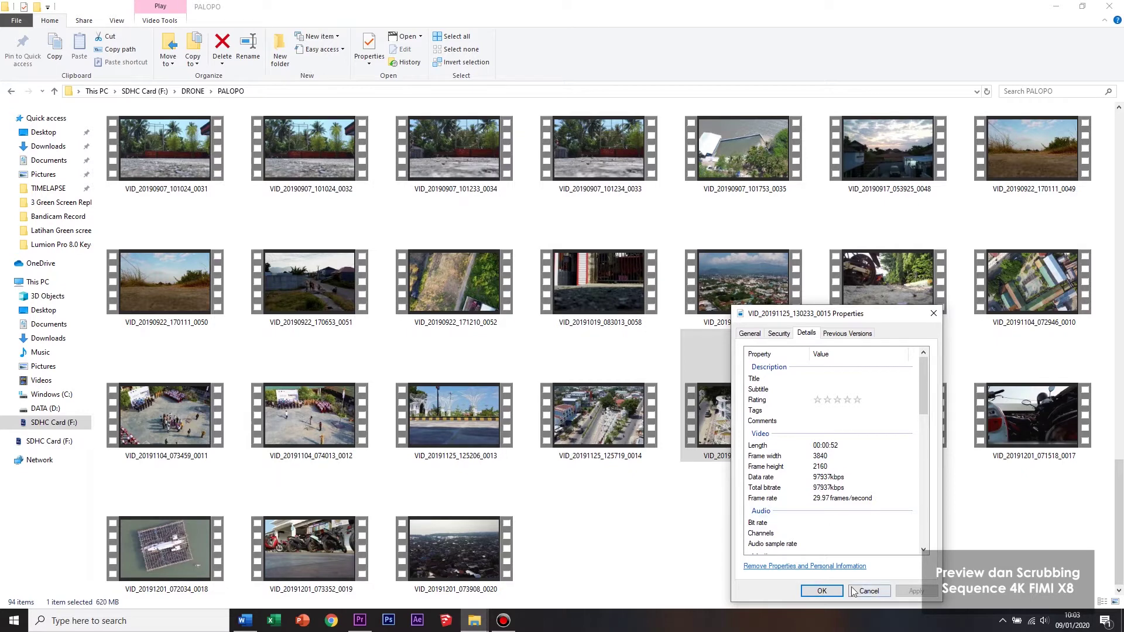
Import VID_20191125_130233_0015 from the PALOPO folder into the Premiere project.
{"action": "left_click", "coordinate": [869, 593]}
{"action": "left_click_drag", "start_coordinate": [718, 418], "coordinate": [368, 609]}
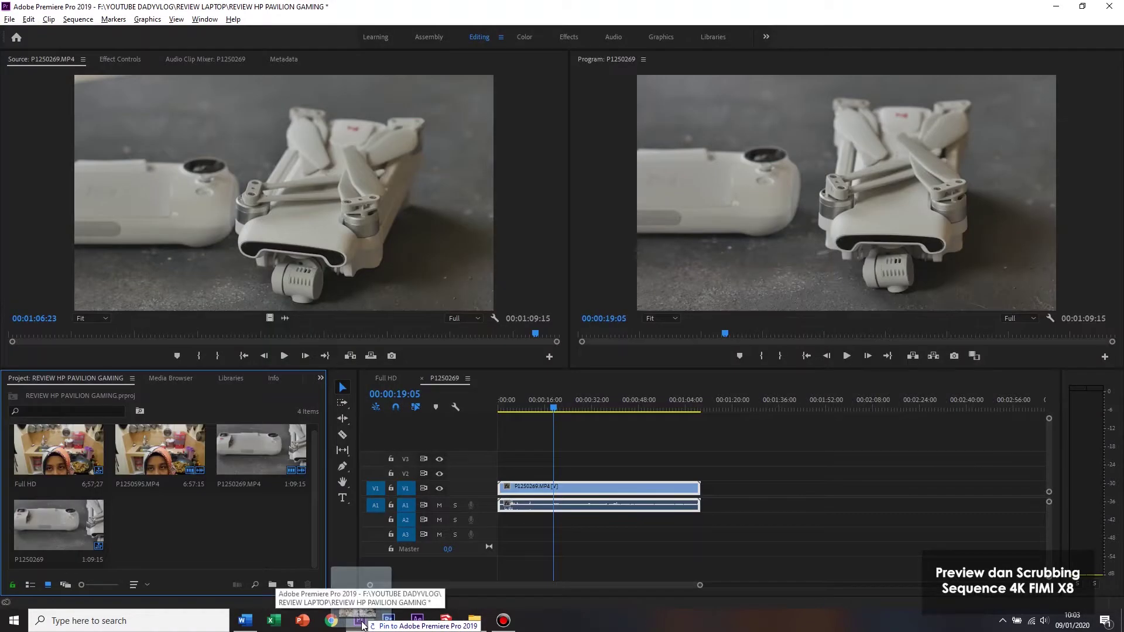
{"action": "left_click_drag", "start_coordinate": [368, 609], "coordinate": [198, 529]}
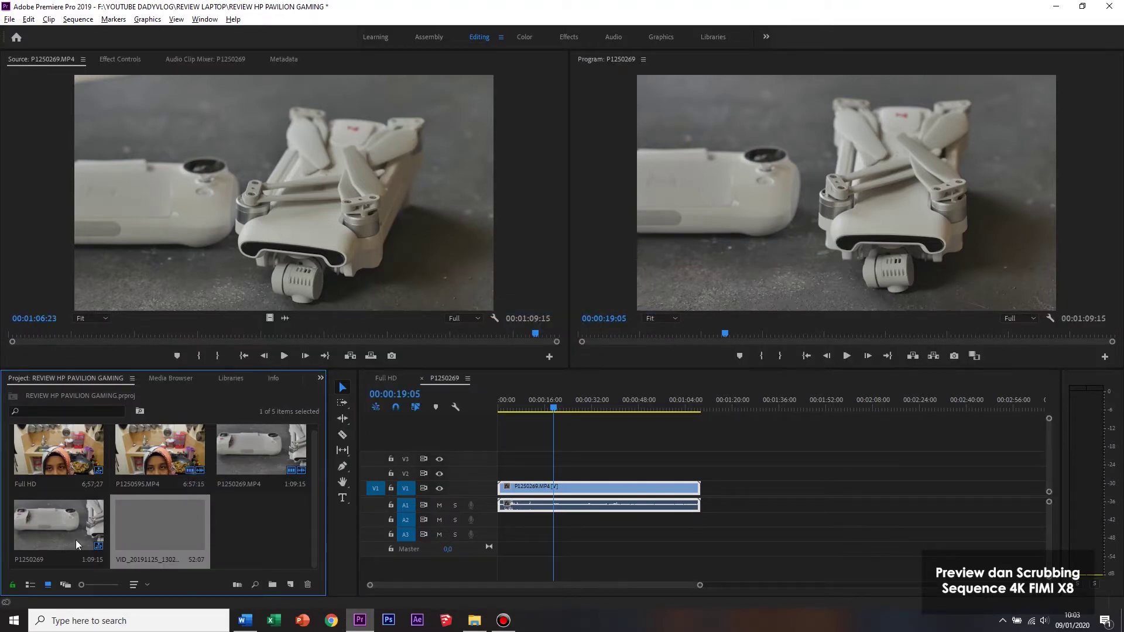
Load VID_20191125_130233_0015 in the Source monitor and scrub through its 52-second aerial footage.
{"action": "double_click", "coordinate": [145, 525]}
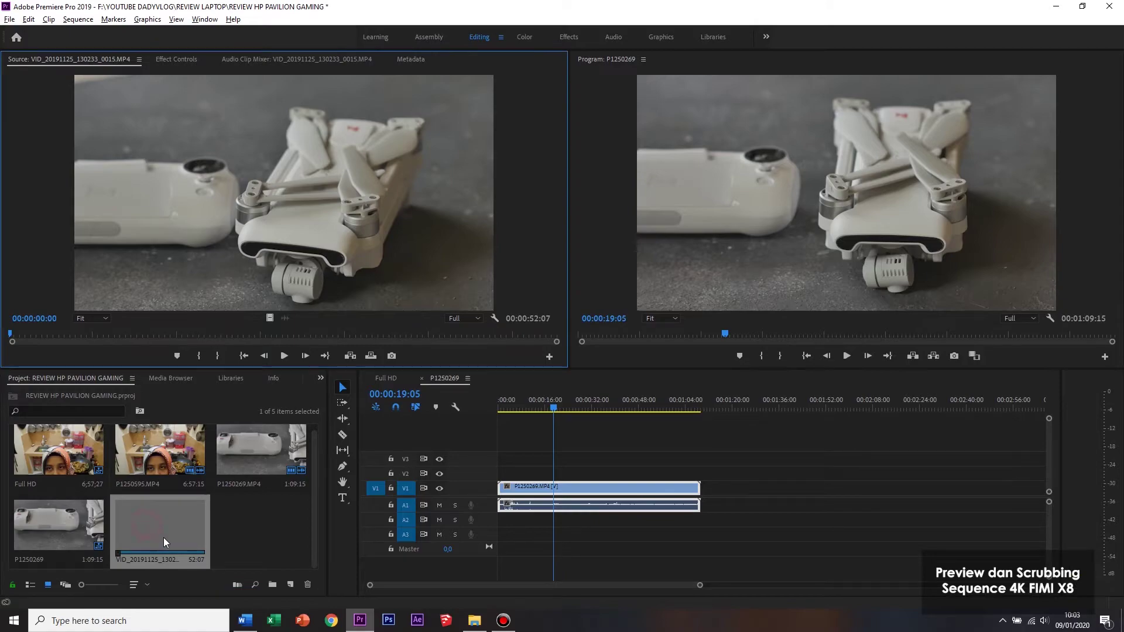
{"action": "left_click_drag", "start_coordinate": [11, 336], "coordinate": [170, 335]}
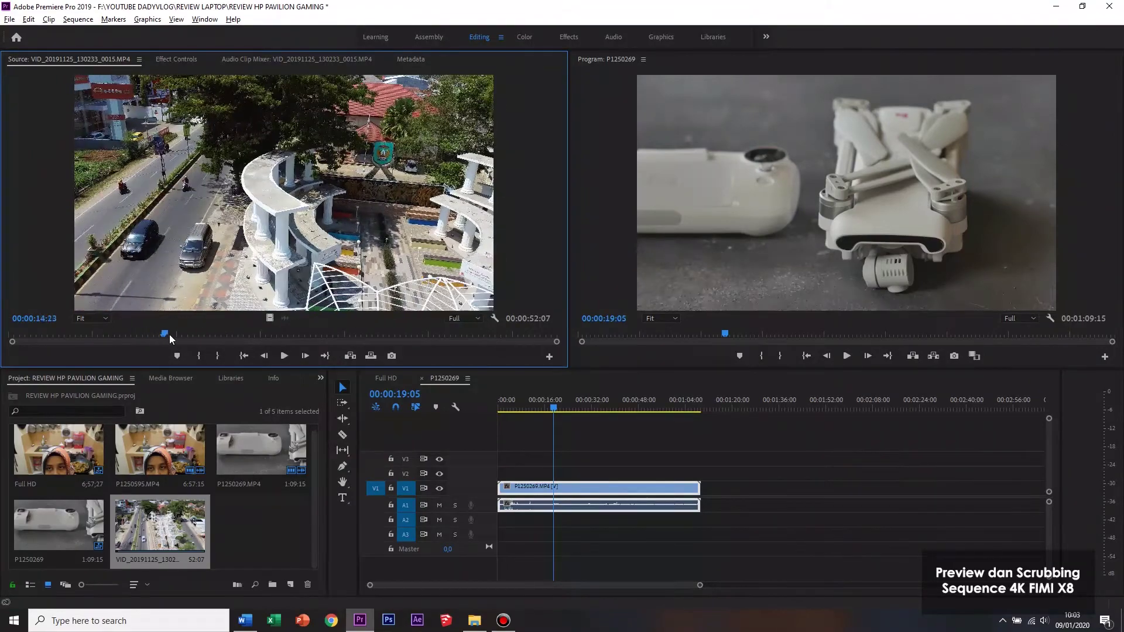
{"action": "mouse_move", "coordinate": [205, 333]}
{"action": "left_mouse_down"}
{"action": "mouse_move", "coordinate": [535, 332]}
{"action": "mouse_move", "coordinate": [318, 342]}
{"action": "mouse_move", "coordinate": [3, 333]}
{"action": "mouse_move", "coordinate": [164, 342]}
{"action": "mouse_move", "coordinate": [419, 332]}
{"action": "left_mouse_up"}
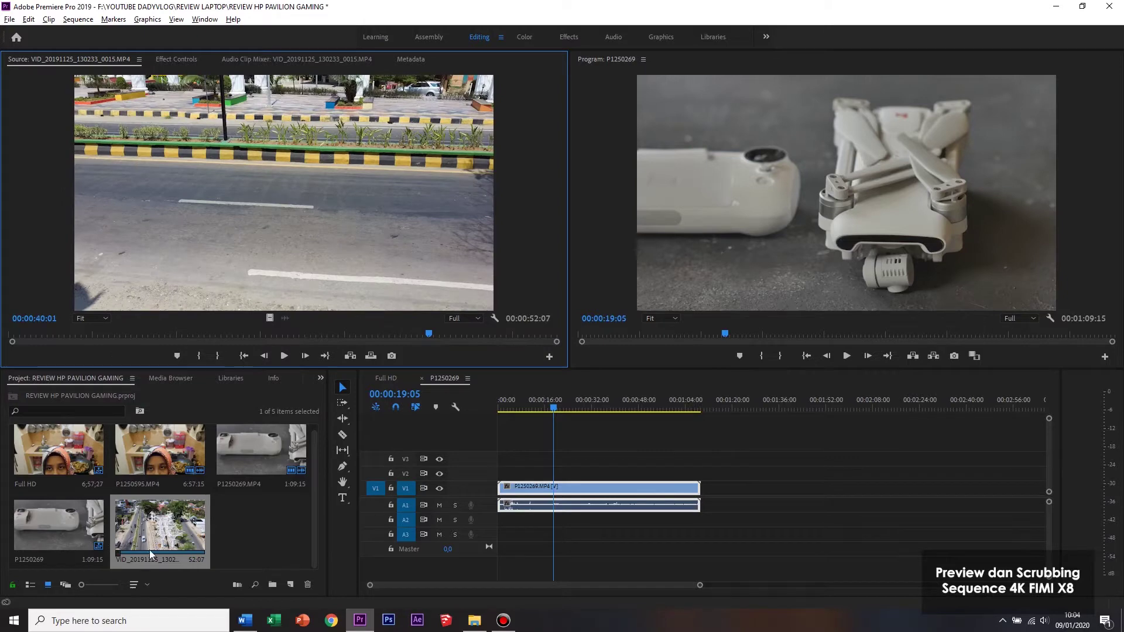
{"action": "right_click", "coordinate": [156, 534]}
Create a VID_20191125_130233_0015 sequence from the drone clip and scrub through it.
{"action": "left_click", "coordinate": [251, 265]}
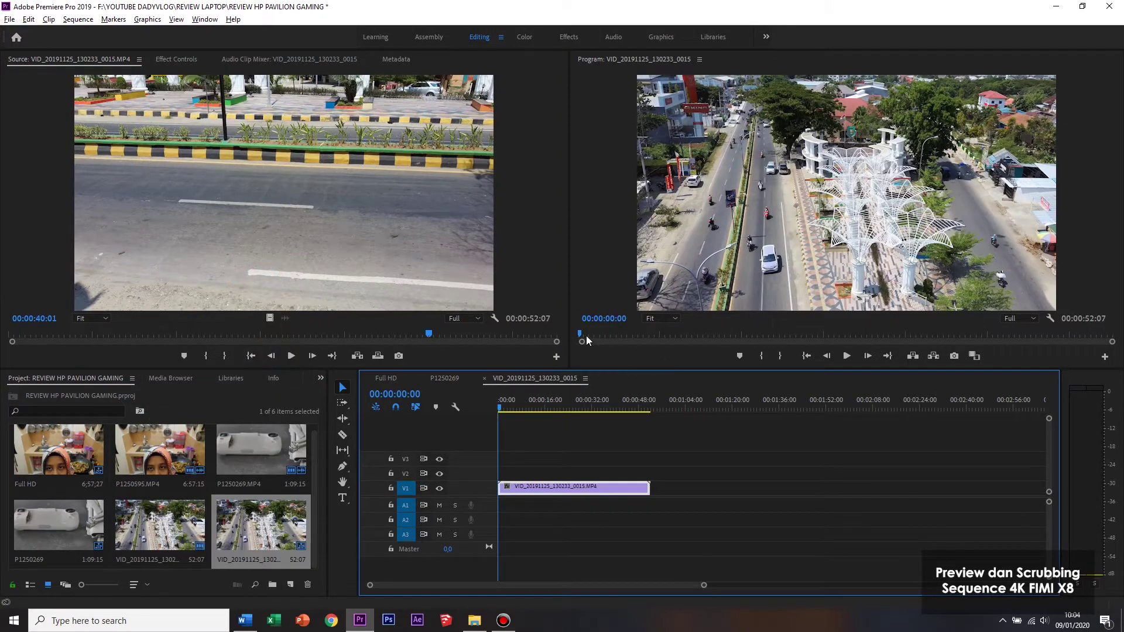
{"action": "mouse_move", "coordinate": [582, 336]}
{"action": "left_mouse_down"}
{"action": "mouse_move", "coordinate": [1082, 341]}
{"action": "mouse_move", "coordinate": [812, 336]}
{"action": "left_mouse_up"}
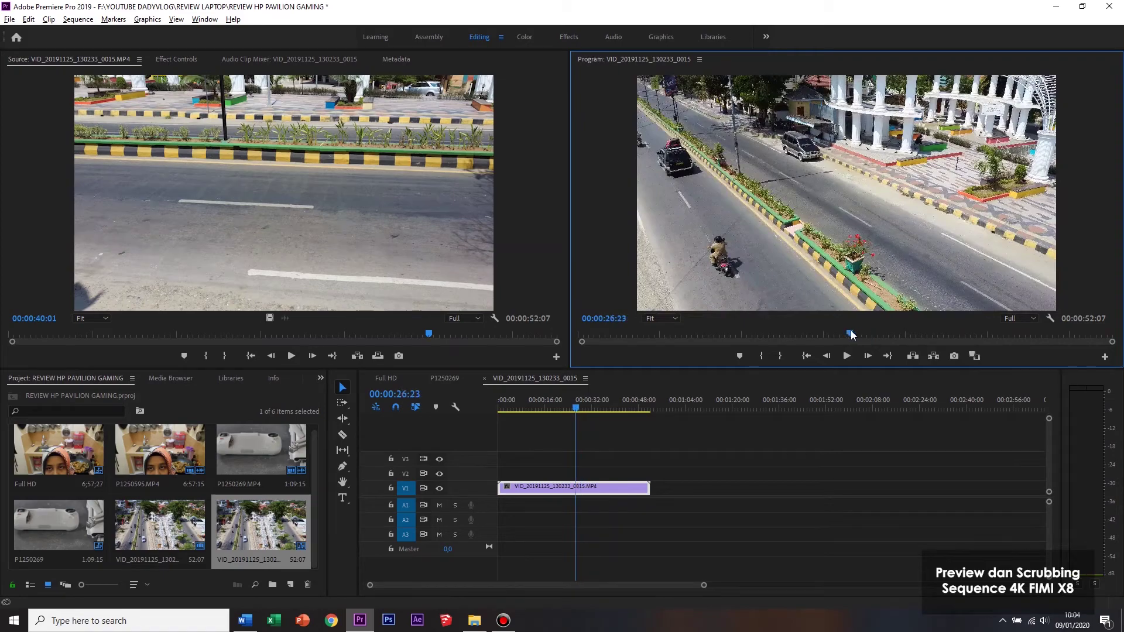
{"action": "mouse_move", "coordinate": [766, 343]}
{"action": "left_mouse_down"}
{"action": "mouse_move", "coordinate": [583, 336]}
{"action": "mouse_move", "coordinate": [1052, 336]}
{"action": "left_mouse_up"}
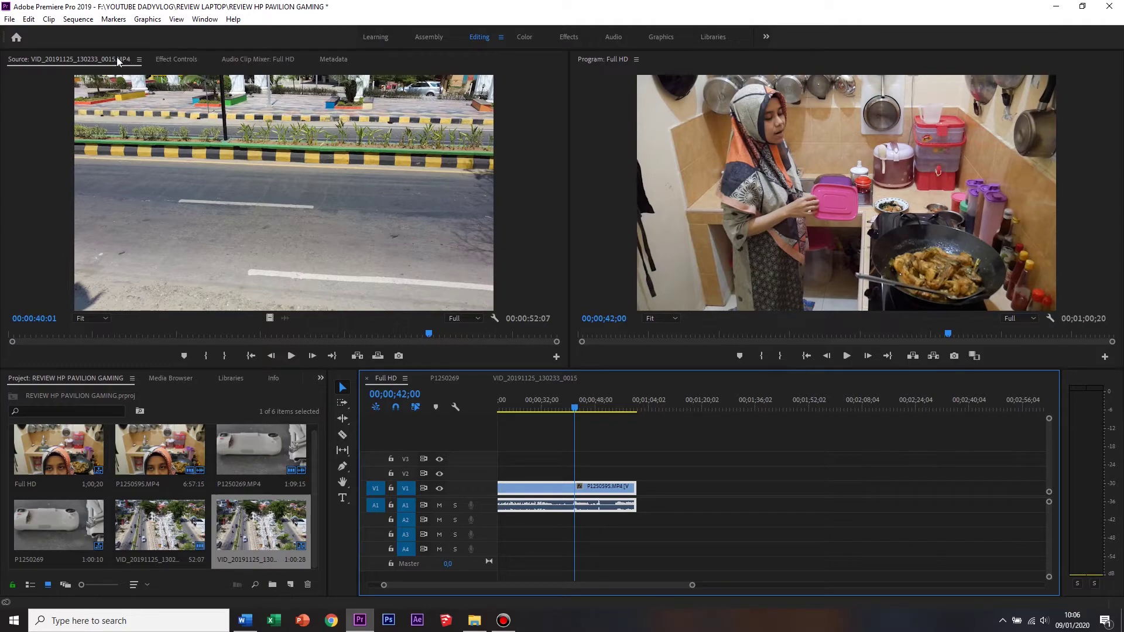
Open Export Media for the Full HD sequence and name the output 'Tes Render Full HD'.
{"action": "left_click", "coordinate": [9, 19]}
{"action": "mouse_move", "coordinate": [79, 359]}
{"action": "left_click", "coordinate": [219, 358]}
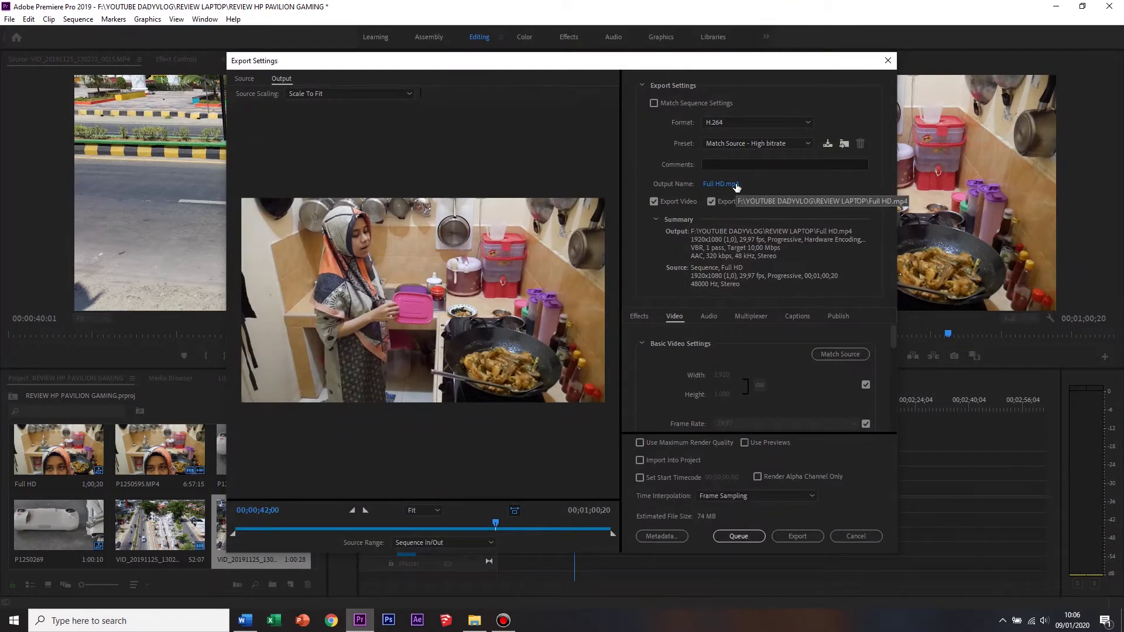
{"action": "left_click", "coordinate": [721, 184]}
{"action": "type", "text": "Tes Render Full HD"}
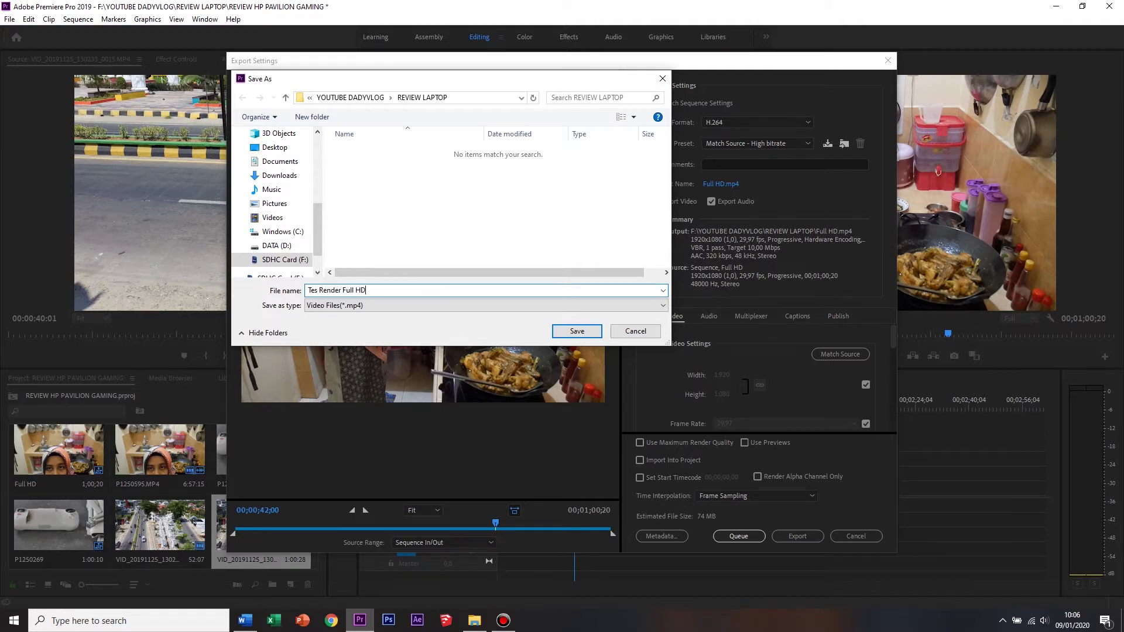
{"action": "key", "text": "Return"}
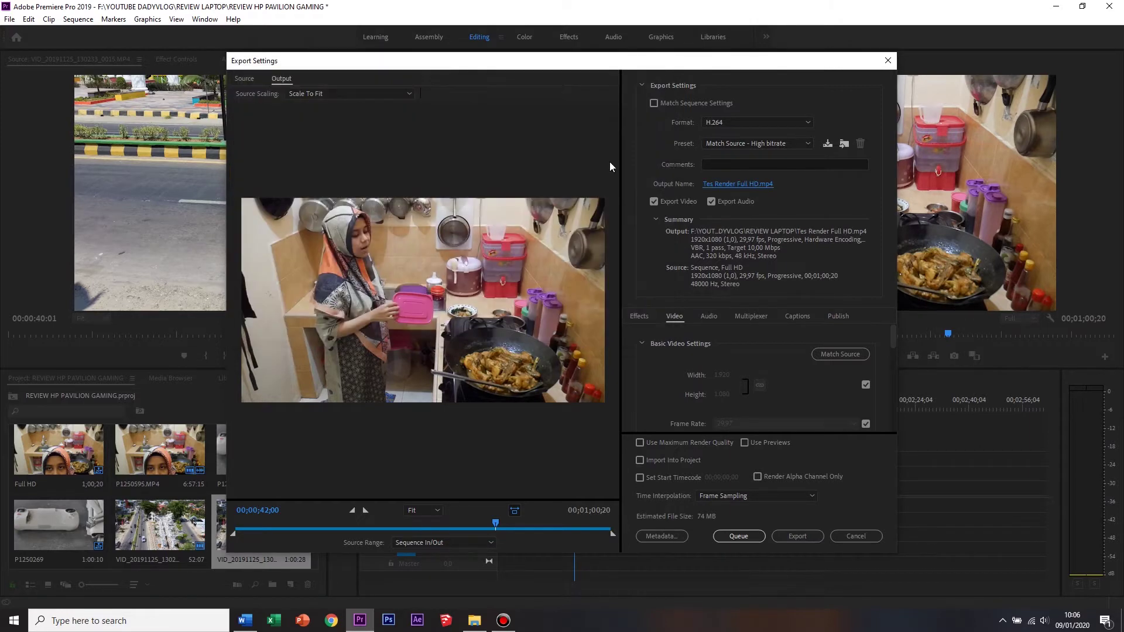
Keep the Match Source - High bitrate preset, enable Use Maximum Render Quality, and export.
{"action": "left_click", "coordinate": [752, 146]}
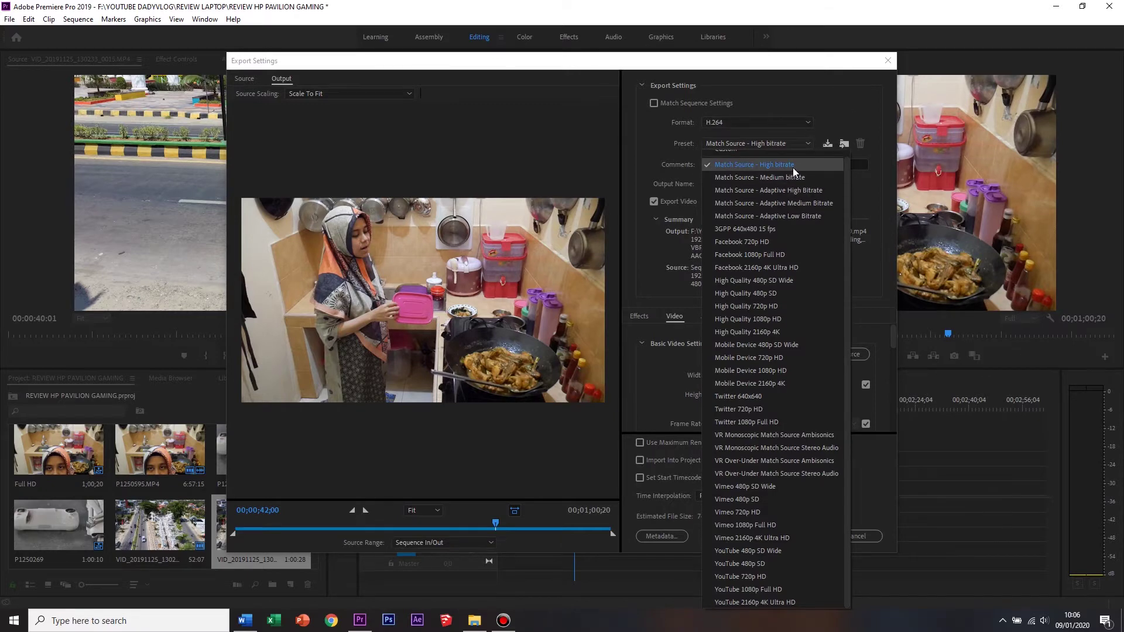
{"action": "left_click", "coordinate": [793, 168]}
{"action": "left_click", "coordinate": [768, 144]}
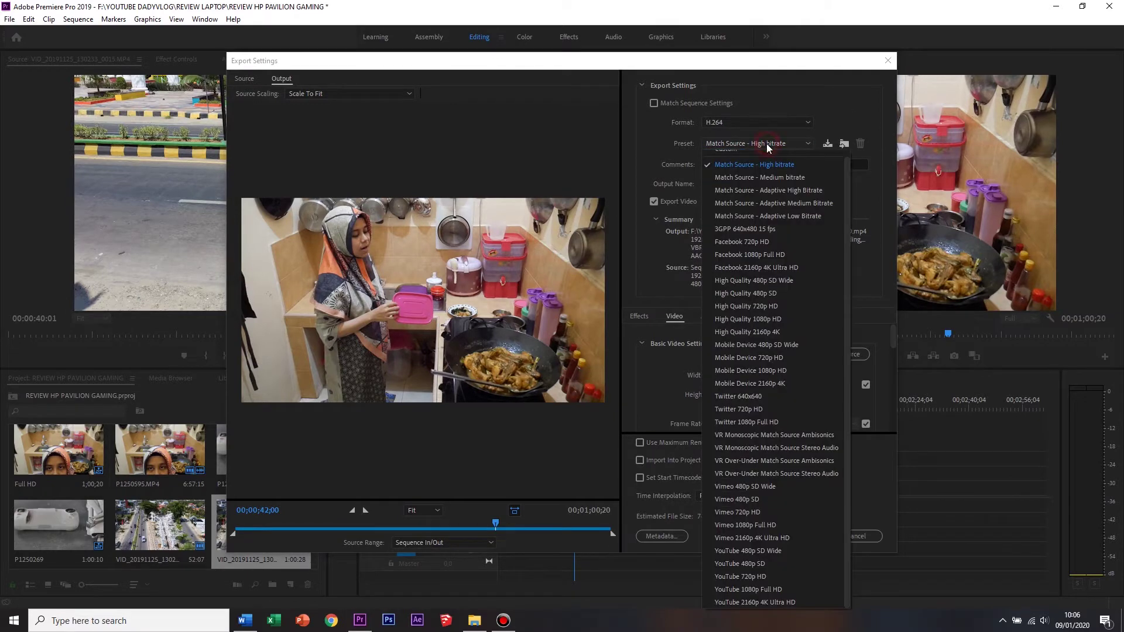
{"action": "left_click", "coordinate": [767, 143]}
{"action": "scroll", "coordinate": [804, 409], "scroll_direction": "down", "scroll_amount": 2}
{"action": "scroll", "coordinate": [795, 341], "scroll_direction": "down", "scroll_amount": 4}
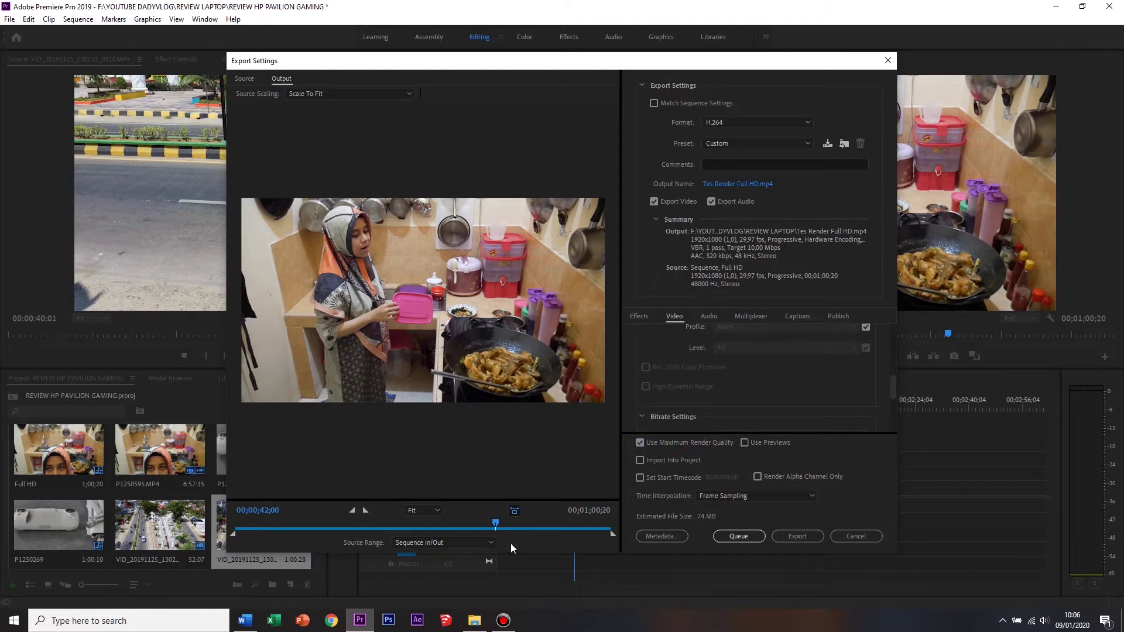
{"action": "left_click", "coordinate": [783, 534]}
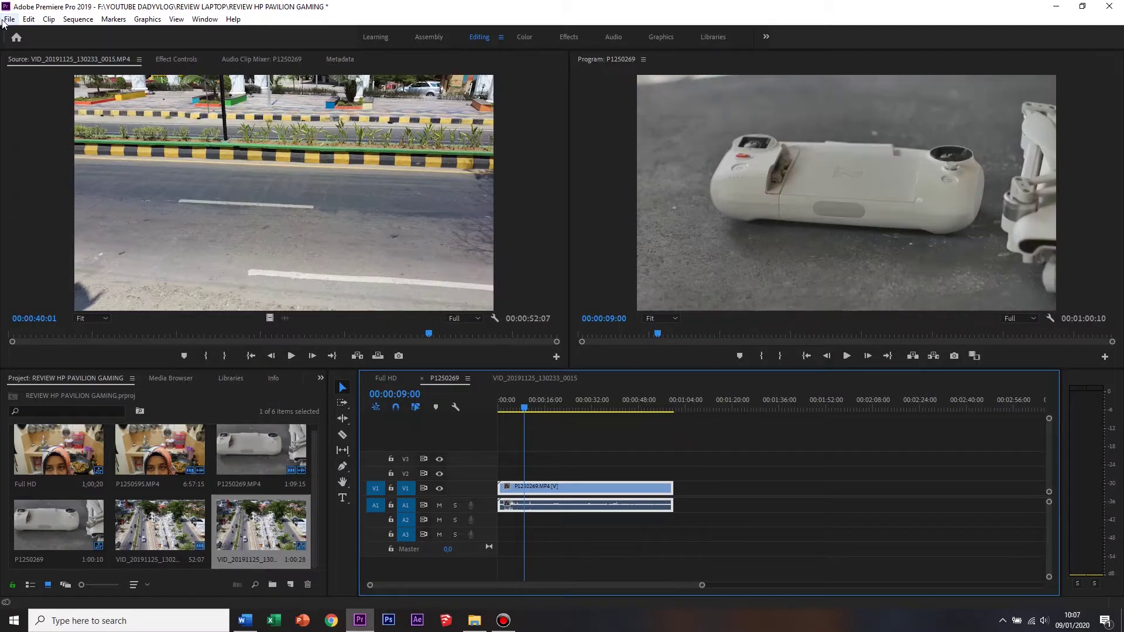
Open export settings for the P1250269 sequence and name the output 'Tes Render 4K Lumix G7.mp4'.
{"action": "left_click", "coordinate": [10, 18]}
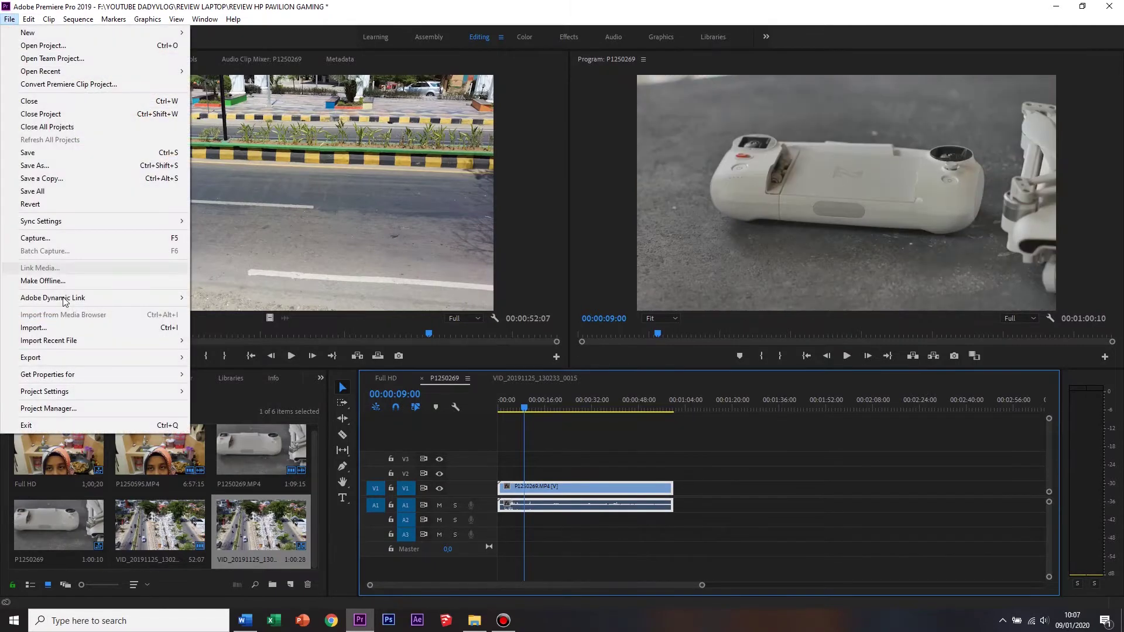
{"action": "left_click", "coordinate": [252, 357]}
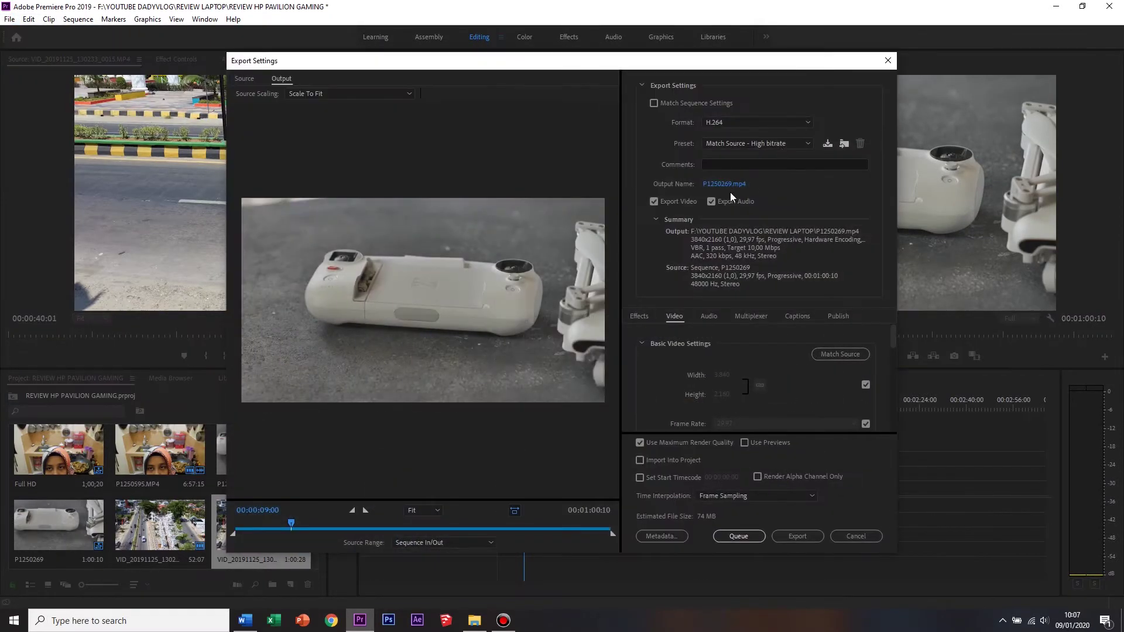
{"action": "left_click", "coordinate": [726, 185]}
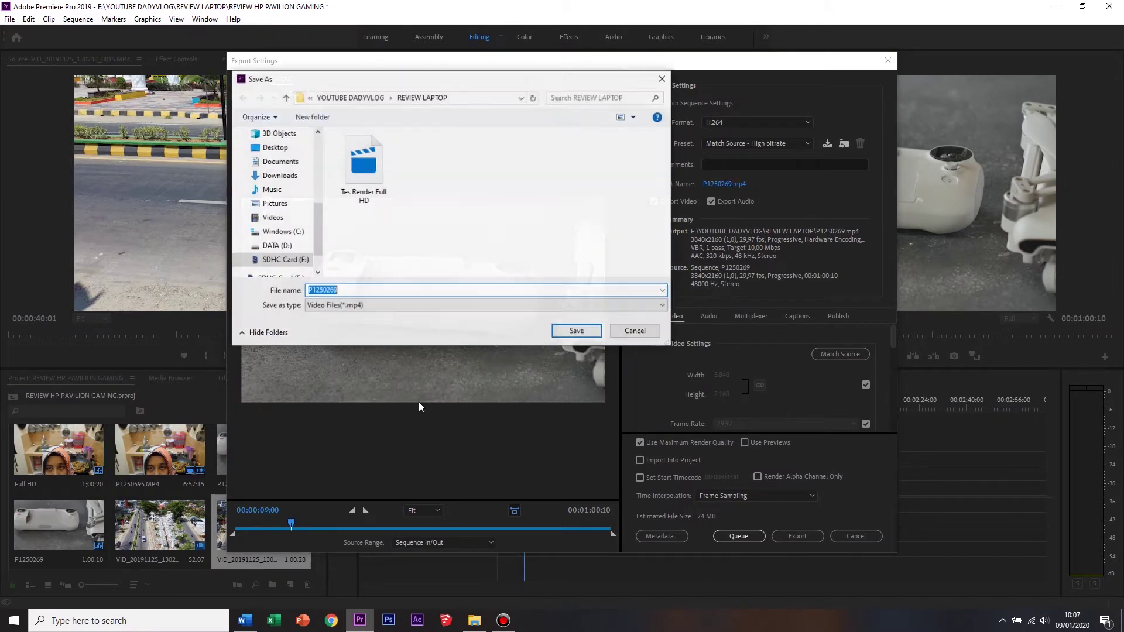
{"action": "type", "text": "Tes Render F"}
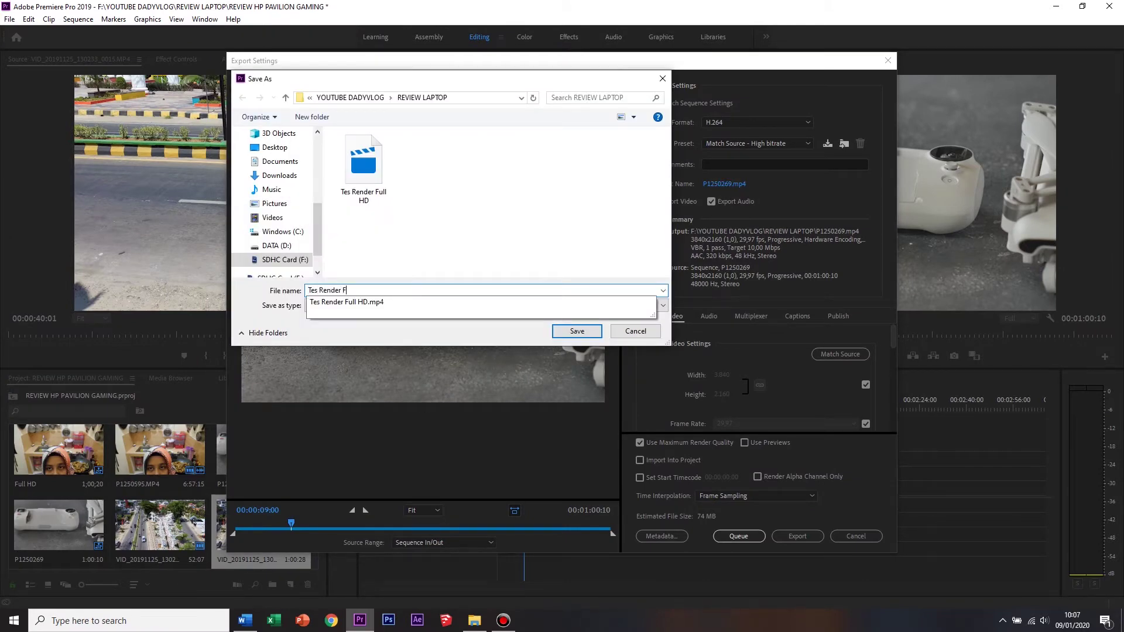
{"action": "key", "text": "BackSpace"}
{"action": "type", "text": "4K Lumix G7"}
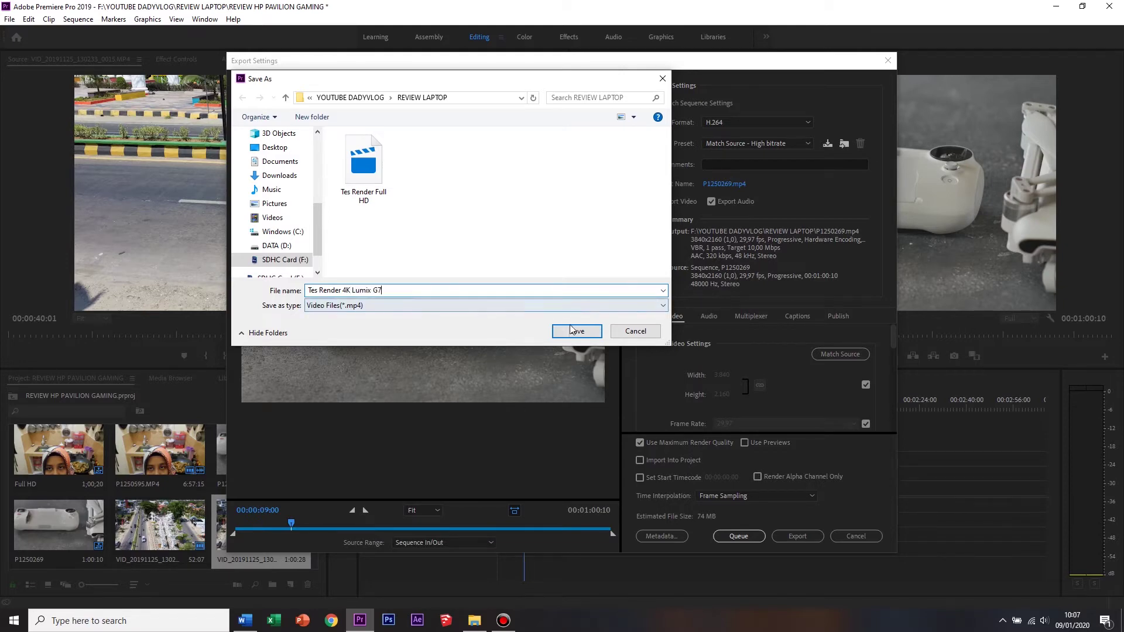
{"action": "left_click", "coordinate": [573, 331]}
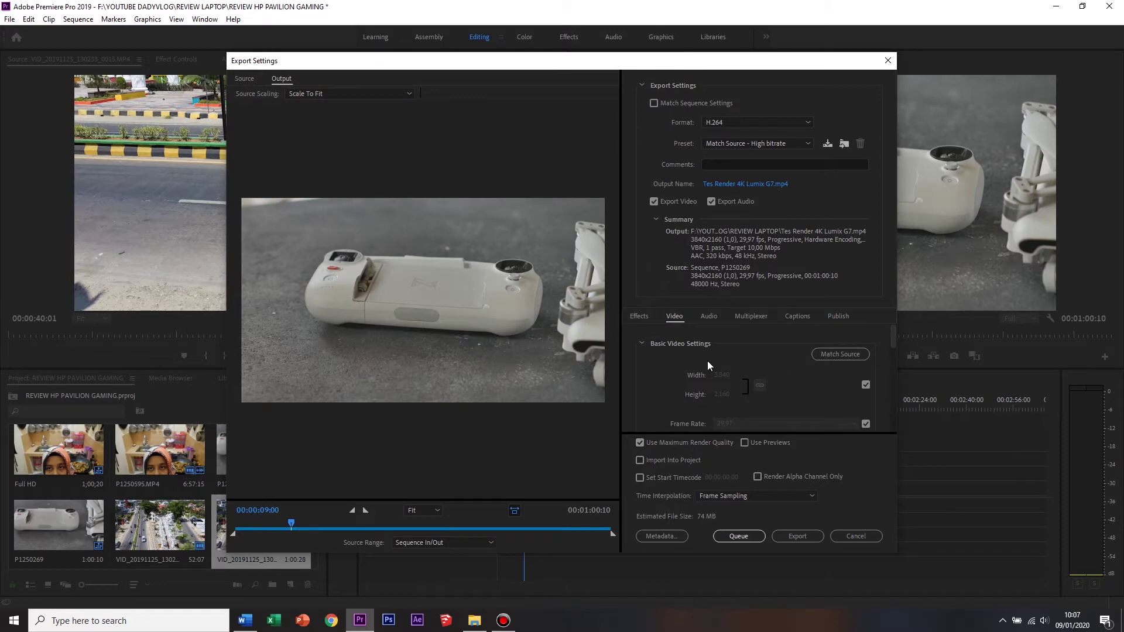
Keep the preset with VBR, 1 pass at 10 Mbps, and export the 3840x2160 H.264 file.
{"action": "left_click", "coordinate": [775, 143]}
{"action": "left_click", "coordinate": [765, 150]}
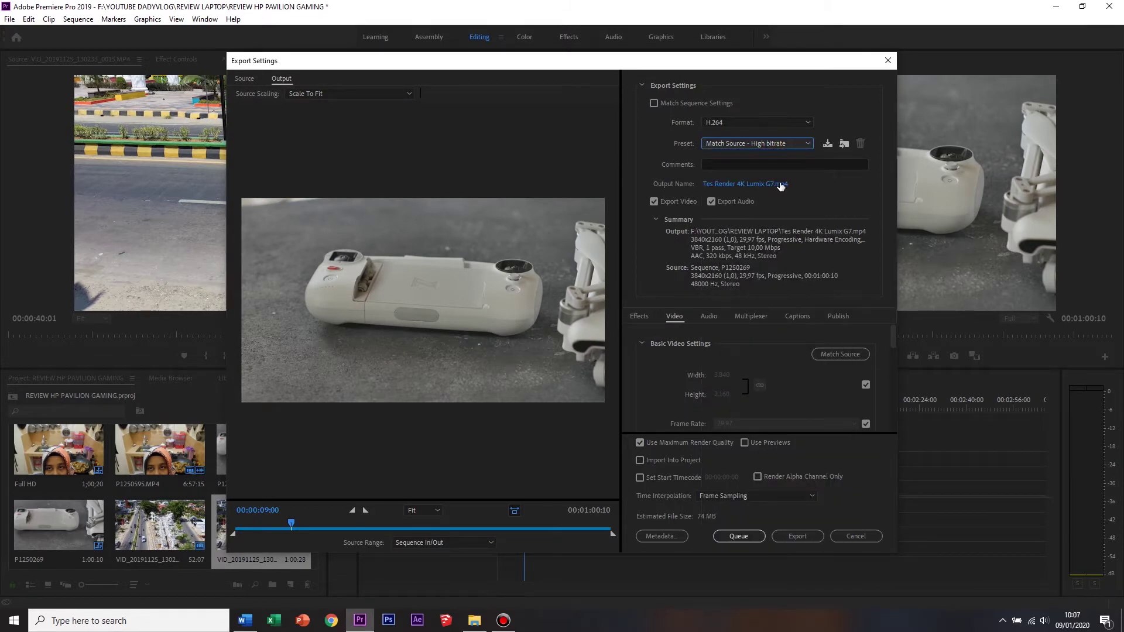
{"action": "left_click", "coordinate": [811, 212]}
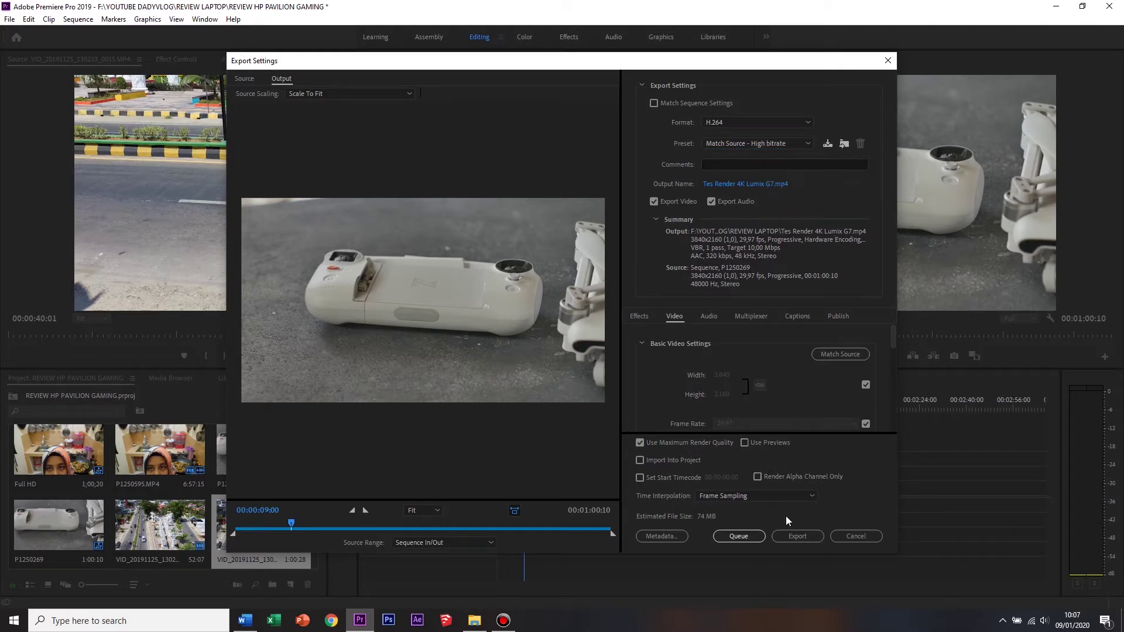
{"action": "scroll", "coordinate": [752, 369], "scroll_direction": "down", "scroll_amount": 2}
{"action": "scroll", "coordinate": [769, 405], "scroll_direction": "down", "scroll_amount": 1}
{"action": "scroll", "coordinate": [784, 403], "scroll_direction": "down", "scroll_amount": 2}
{"action": "scroll", "coordinate": [787, 413], "scroll_direction": "down", "scroll_amount": 2}
{"action": "scroll", "coordinate": [788, 415], "scroll_direction": "down", "scroll_amount": 1}
{"action": "scroll", "coordinate": [788, 415], "scroll_direction": "down", "scroll_amount": 1}
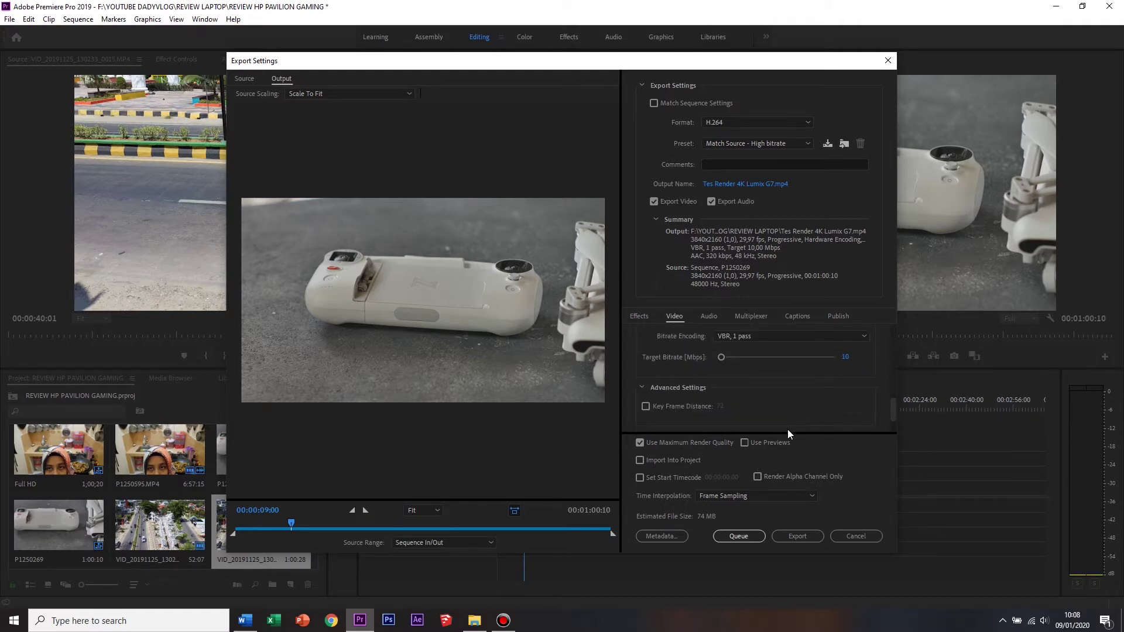
{"action": "left_click", "coordinate": [774, 340]}
{"action": "left_click", "coordinate": [775, 340]}
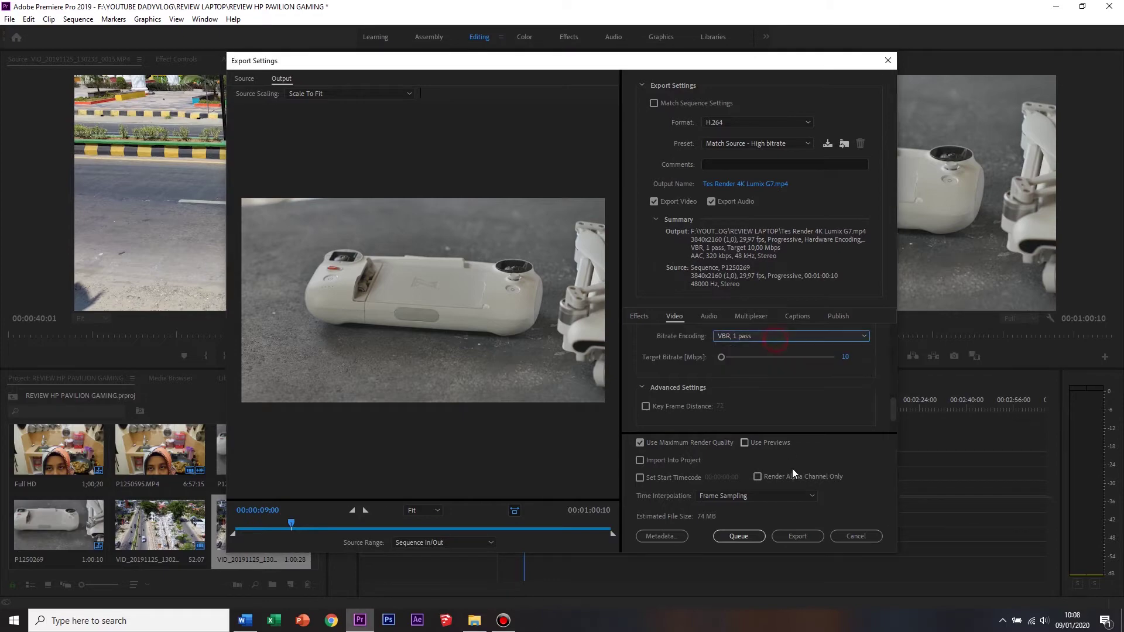
{"action": "scroll", "coordinate": [814, 410], "scroll_direction": "down", "scroll_amount": 1}
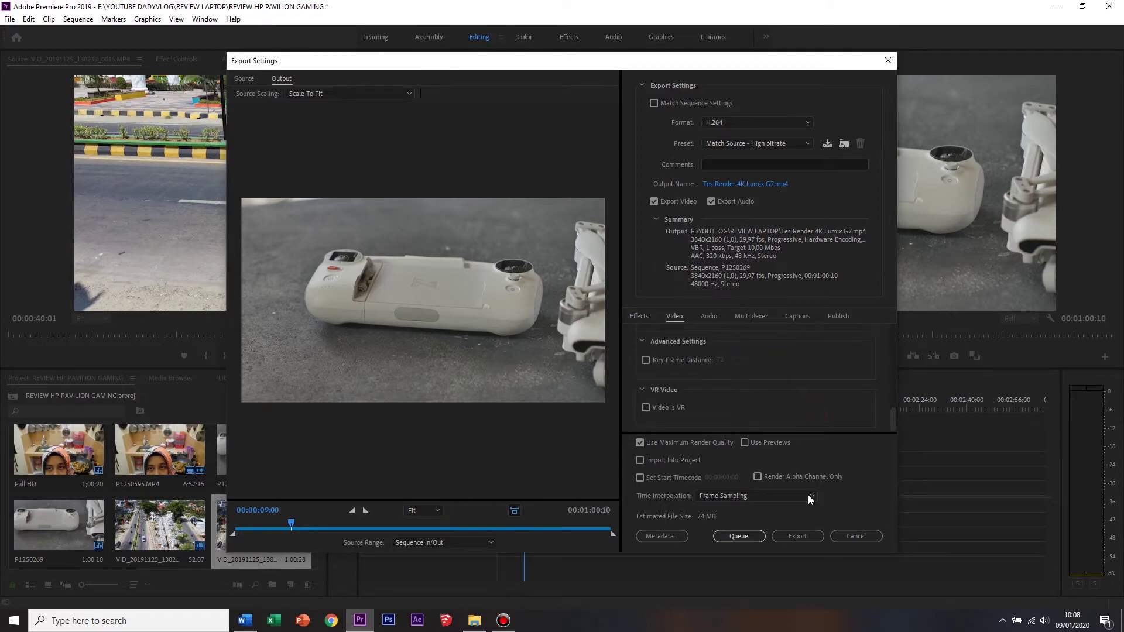
{"action": "left_click", "coordinate": [805, 534]}
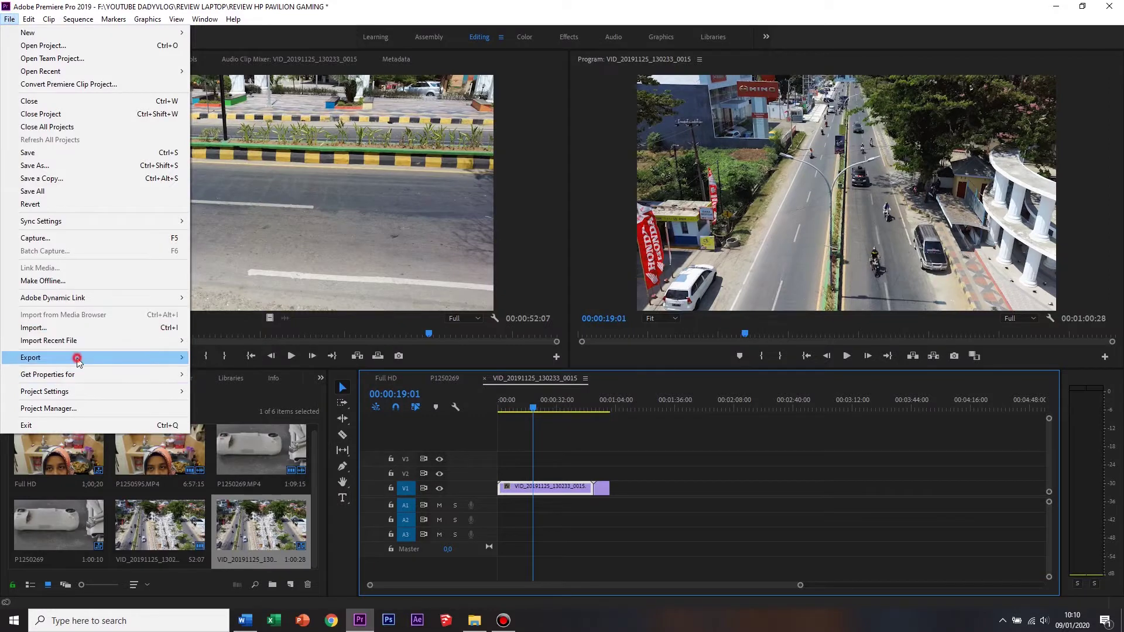
Open export settings for the drone clip and name the output 'Tes Render 4K drone footage Fimi x8'.
{"action": "mouse_move", "coordinate": [75, 357]}
{"action": "left_click", "coordinate": [232, 357]}
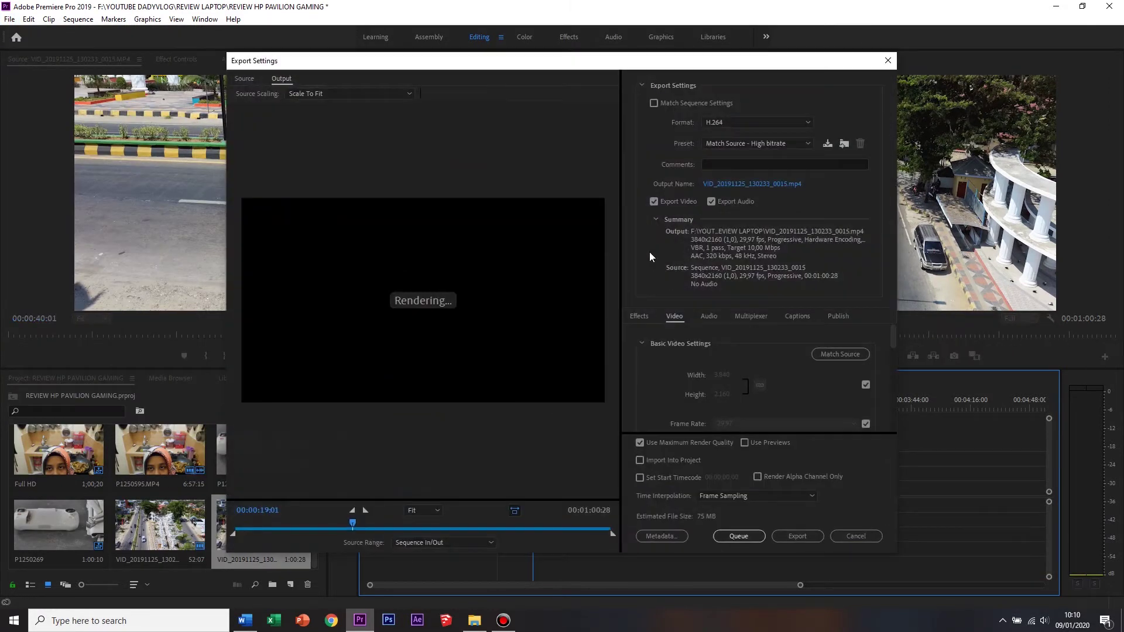
{"action": "left_click", "coordinate": [753, 185]}
{"action": "type", "text": "Tes Render "}
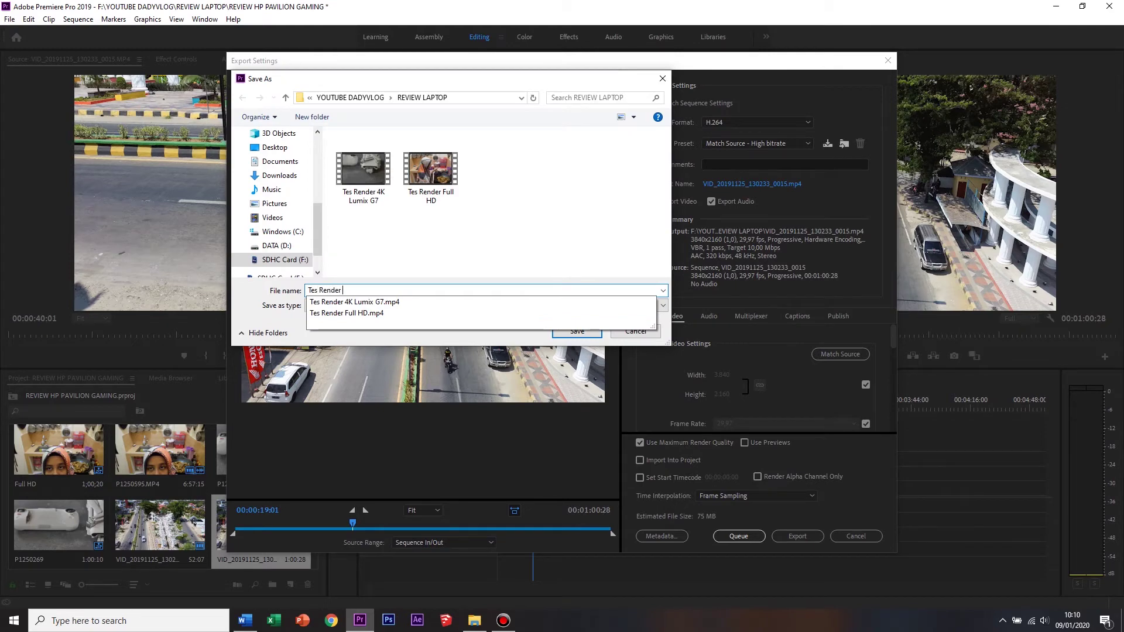
{"action": "type", "text": "4K drone footage Fimi x8"}
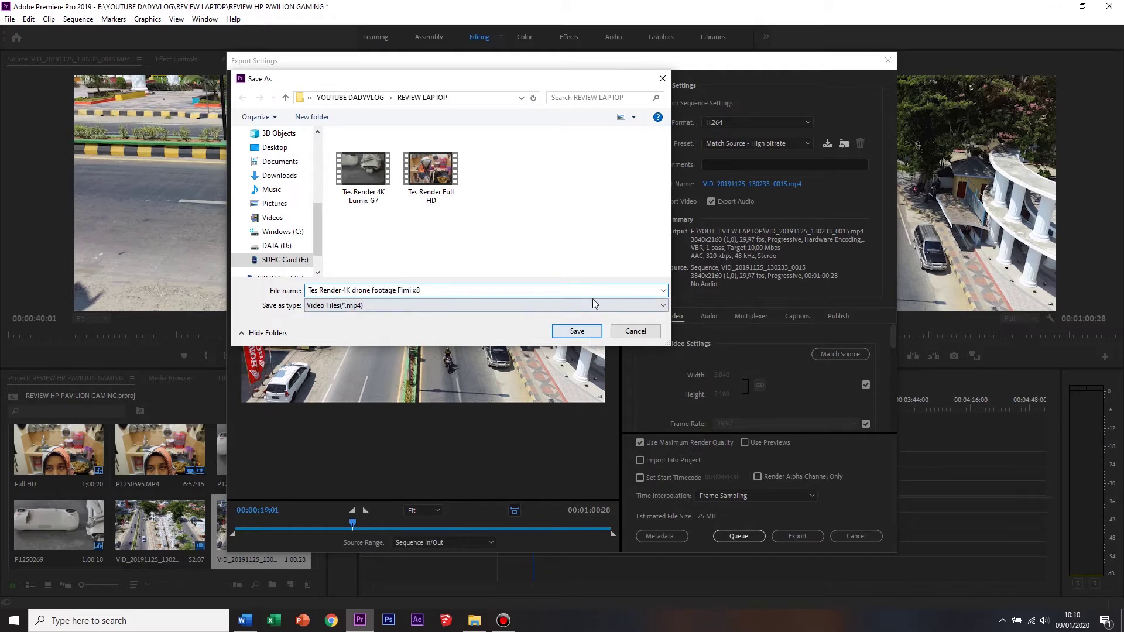
{"action": "left_click", "coordinate": [589, 332]}
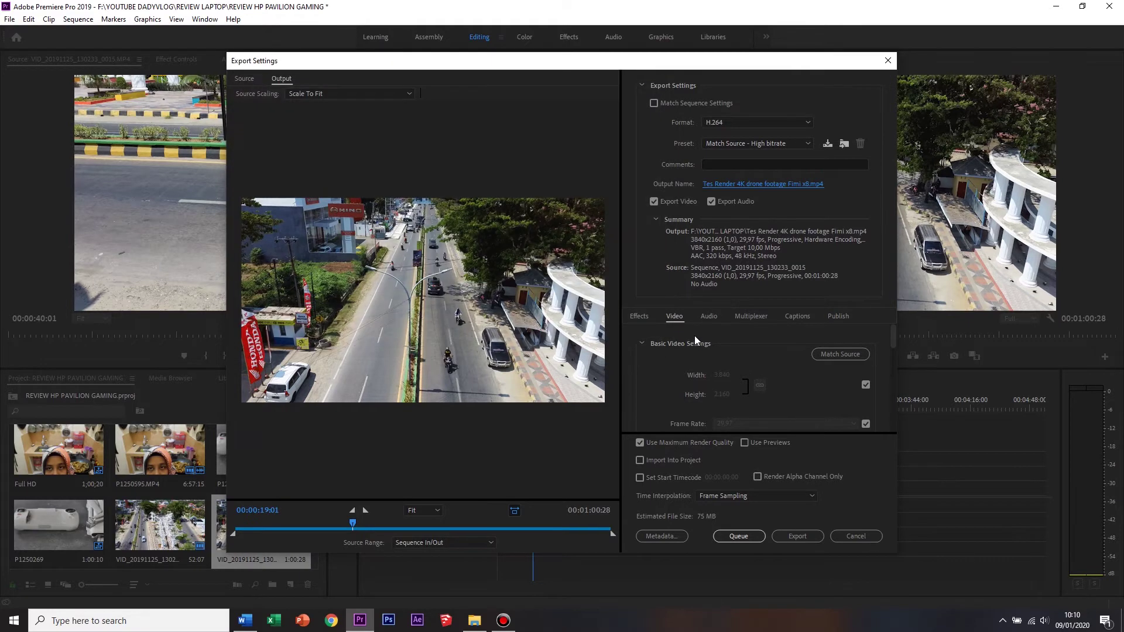
Keep the Match Source - High bitrate preset, enable Use Maximum Render Quality, and export.
{"action": "left_click", "coordinate": [753, 147]}
{"action": "left_click", "coordinate": [753, 148]}
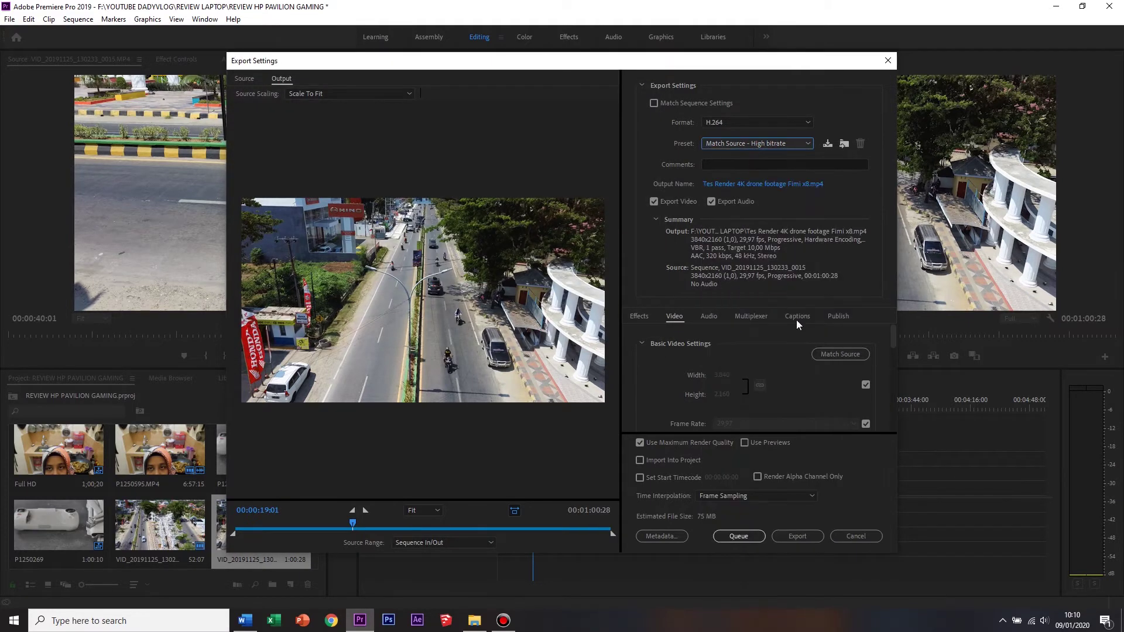
{"action": "scroll", "coordinate": [778, 349], "scroll_direction": "down", "scroll_amount": 5}
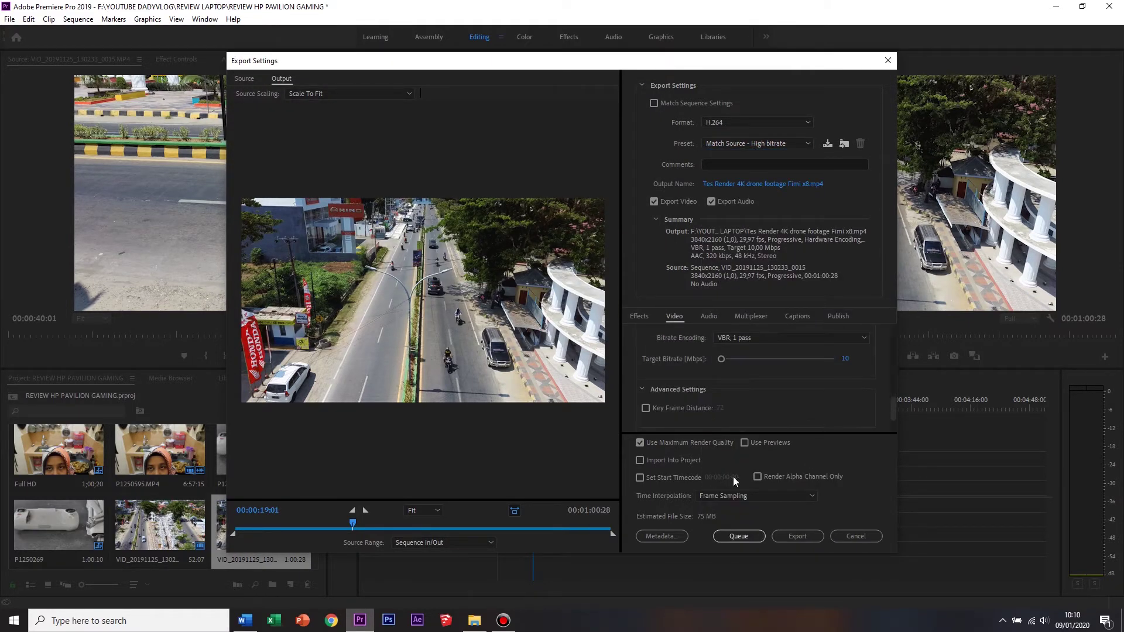
{"action": "left_click", "coordinate": [676, 445]}
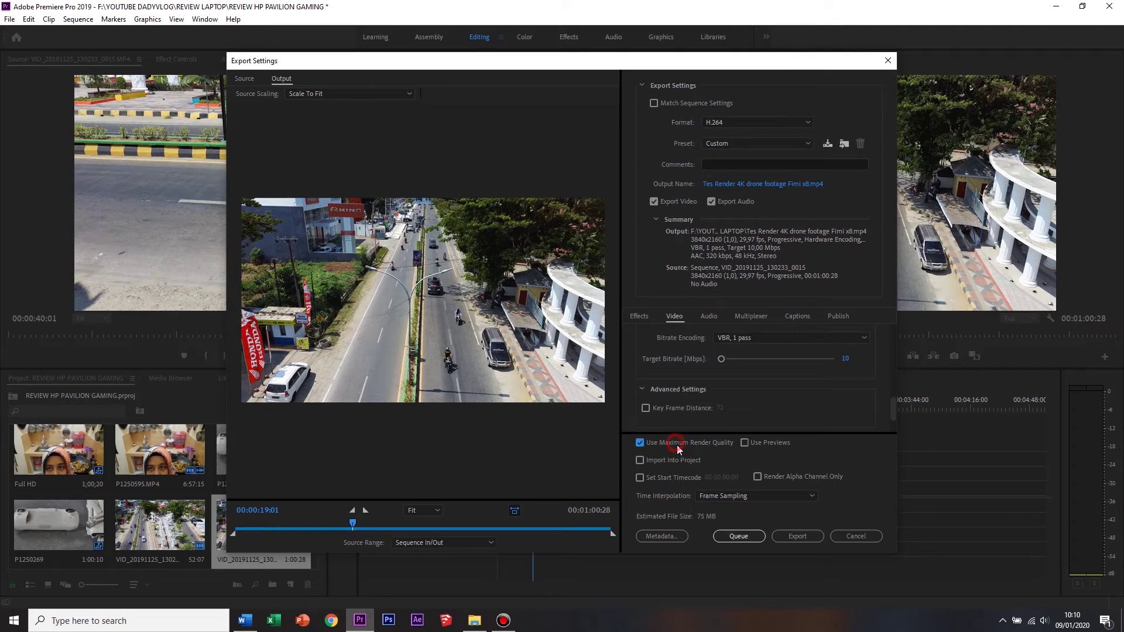
{"action": "left_click", "coordinate": [792, 536]}
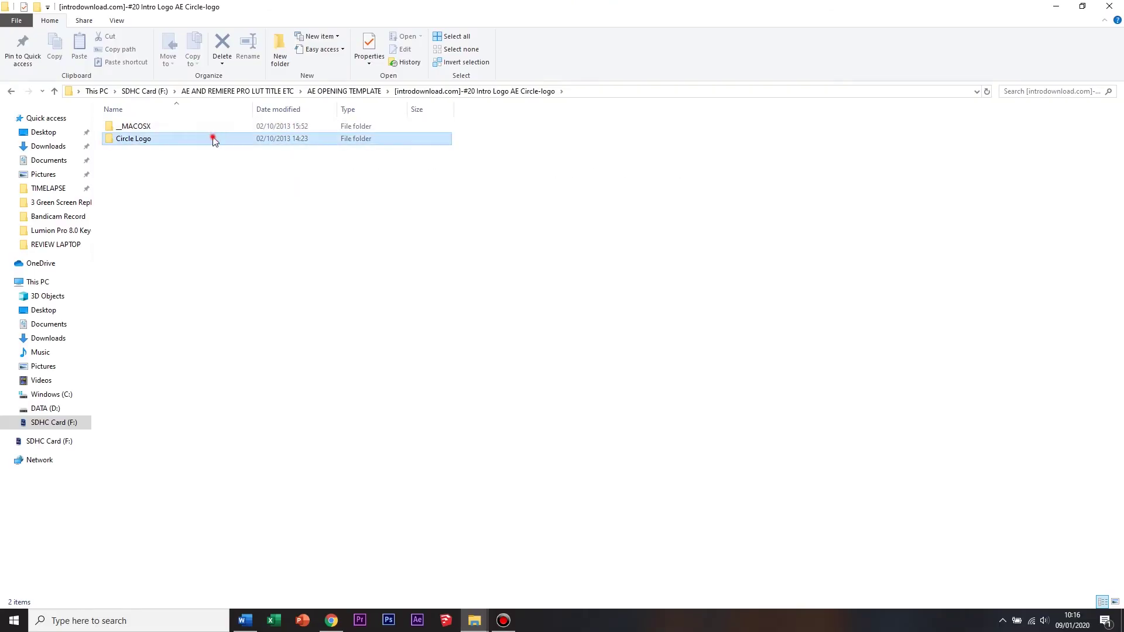
Browse into the Circle Logo template folder and open its circle logo After Effects project.
{"action": "double_click", "coordinate": [211, 138]}
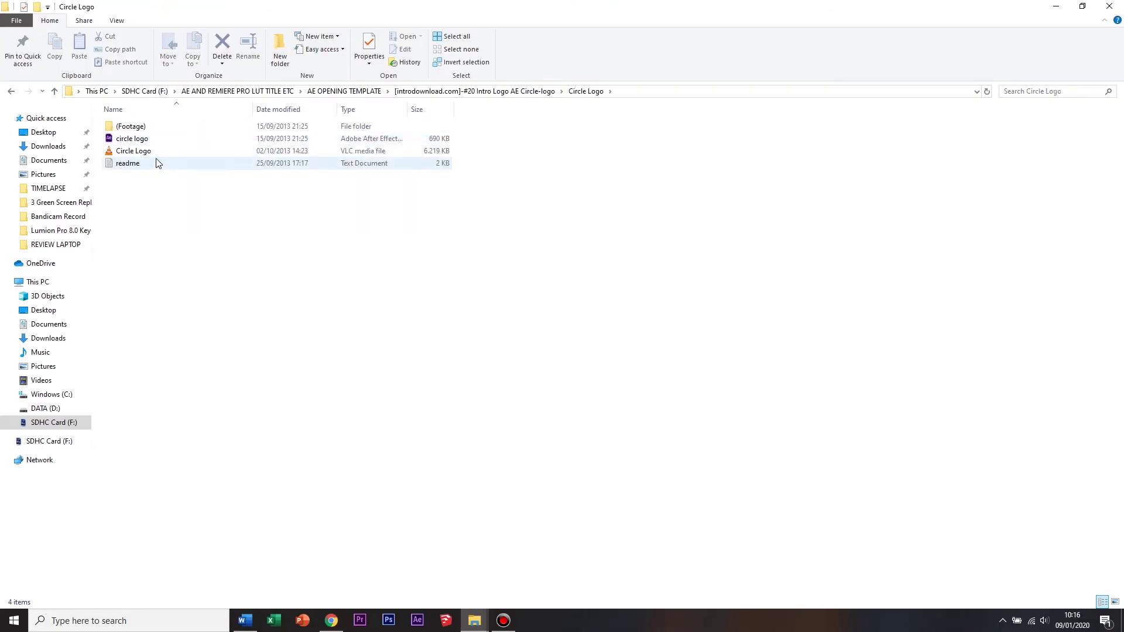
{"action": "double_click", "coordinate": [143, 125]}
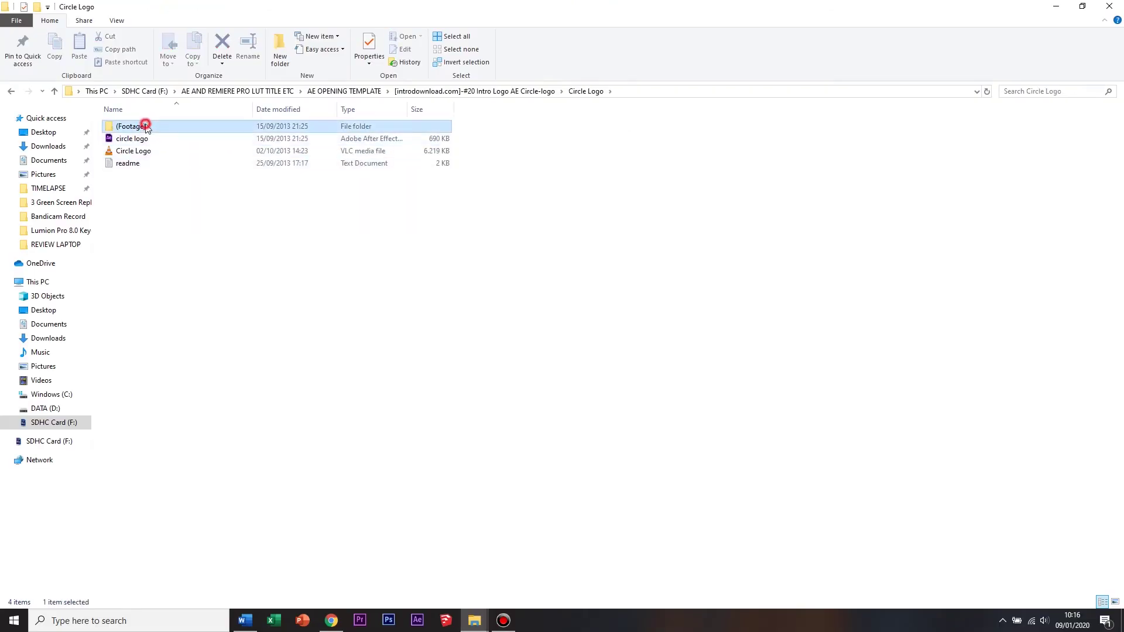
{"action": "left_click", "coordinate": [10, 89]}
{"action": "double_click", "coordinate": [165, 140]}
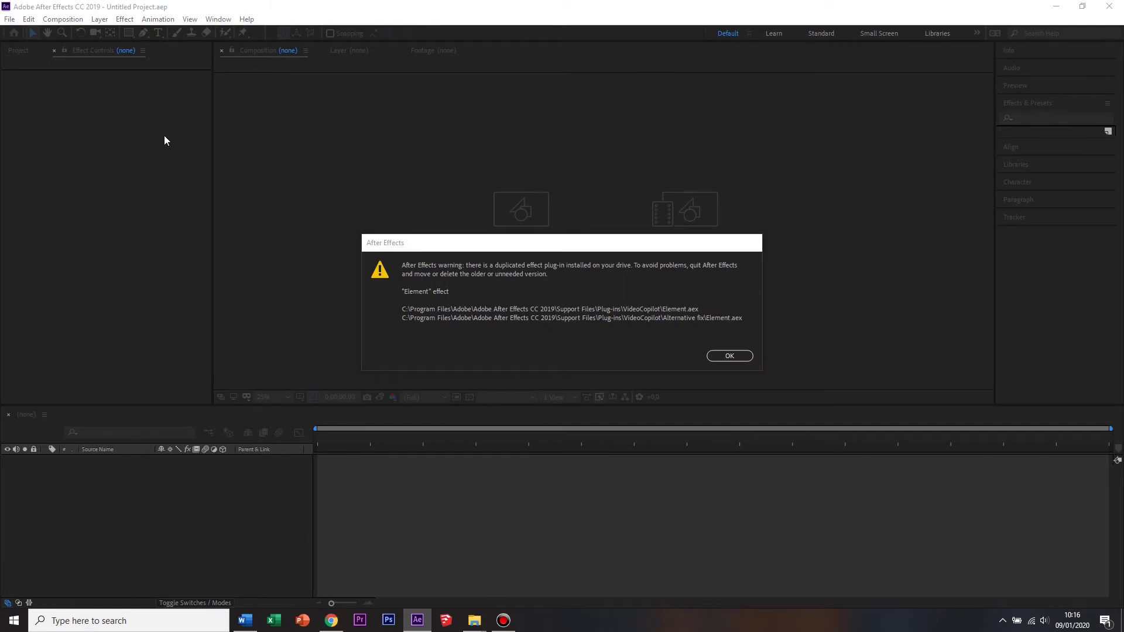
Dismiss the plug-in warning and conversion notice, then scrub the RENDER HD 1920x1080 intro to its start.
{"action": "left_click", "coordinate": [738, 354]}
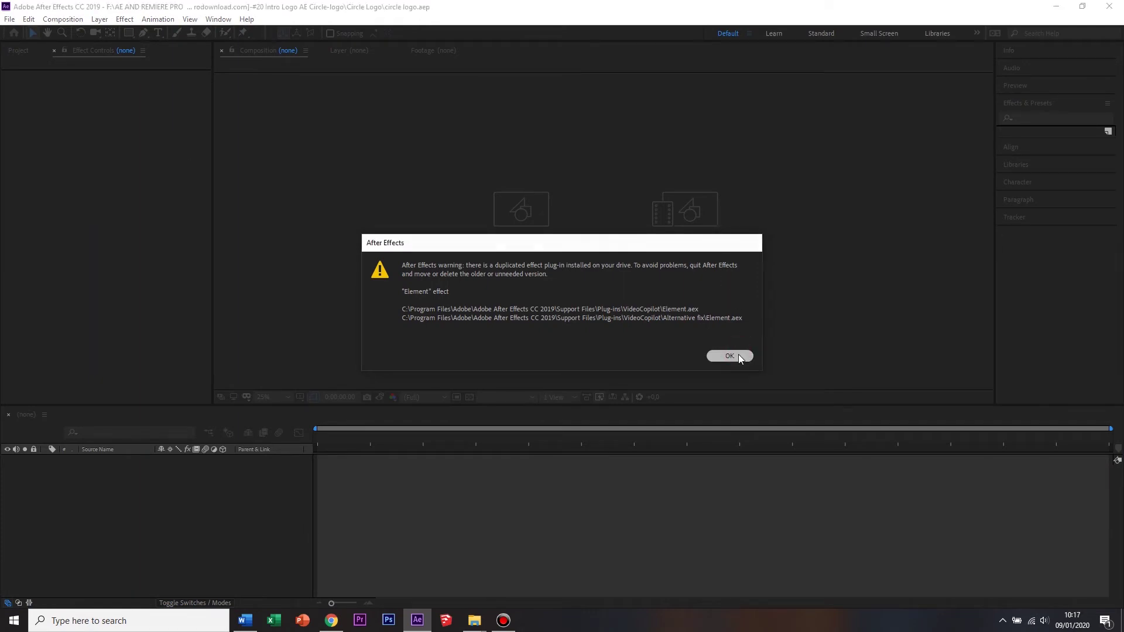
{"action": "left_click", "coordinate": [674, 330]}
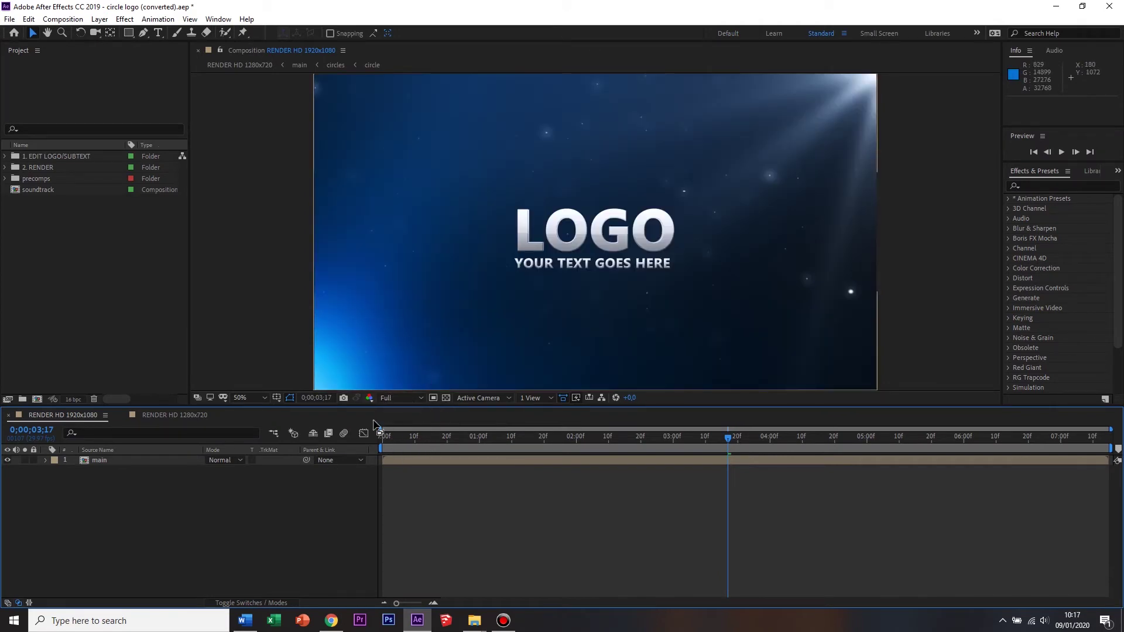
{"action": "mouse_move", "coordinate": [393, 434]}
{"action": "left_mouse_down"}
{"action": "mouse_move", "coordinate": [748, 452]}
{"action": "mouse_move", "coordinate": [1097, 436]}
{"action": "mouse_move", "coordinate": [344, 427]}
{"action": "mouse_move", "coordinate": [673, 455]}
{"action": "mouse_move", "coordinate": [1062, 396]}
{"action": "mouse_move", "coordinate": [37, 459]}
{"action": "left_mouse_up"}
Expand 1. EDIT LOGO/SUBTEXT and open the edit_logo comp to inspect its logo.png layer.
{"action": "left_click", "coordinate": [46, 460]}
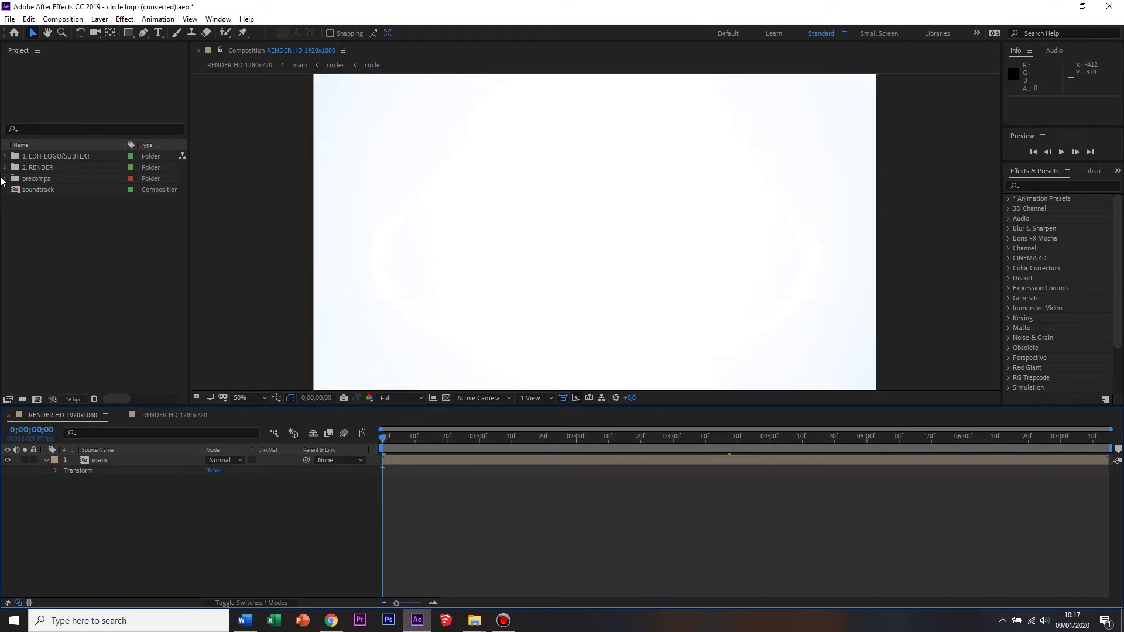
{"action": "left_click", "coordinate": [6, 156]}
{"action": "left_click", "coordinate": [30, 169]}
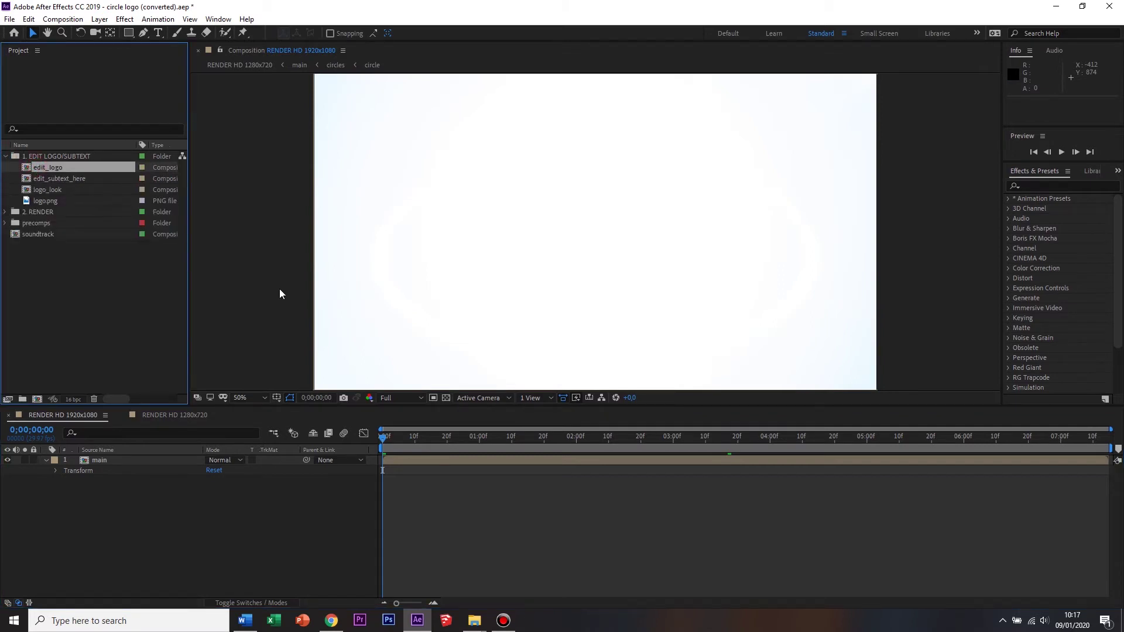
{"action": "left_click", "coordinate": [70, 157]}
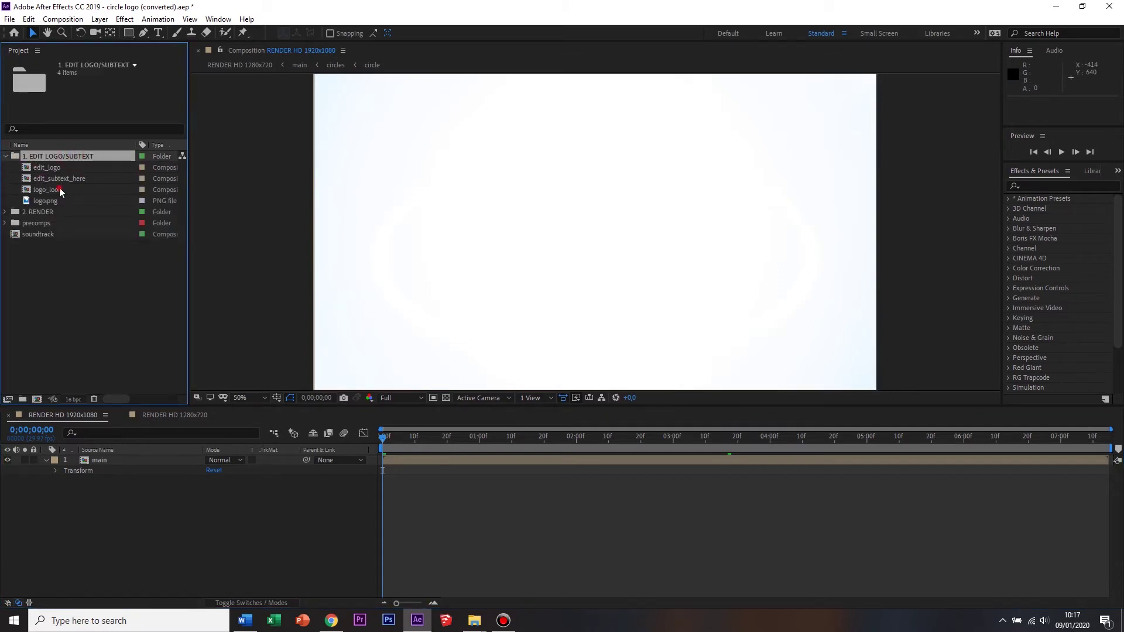
{"action": "left_click", "coordinate": [50, 168]}
{"action": "double_click", "coordinate": [48, 169]}
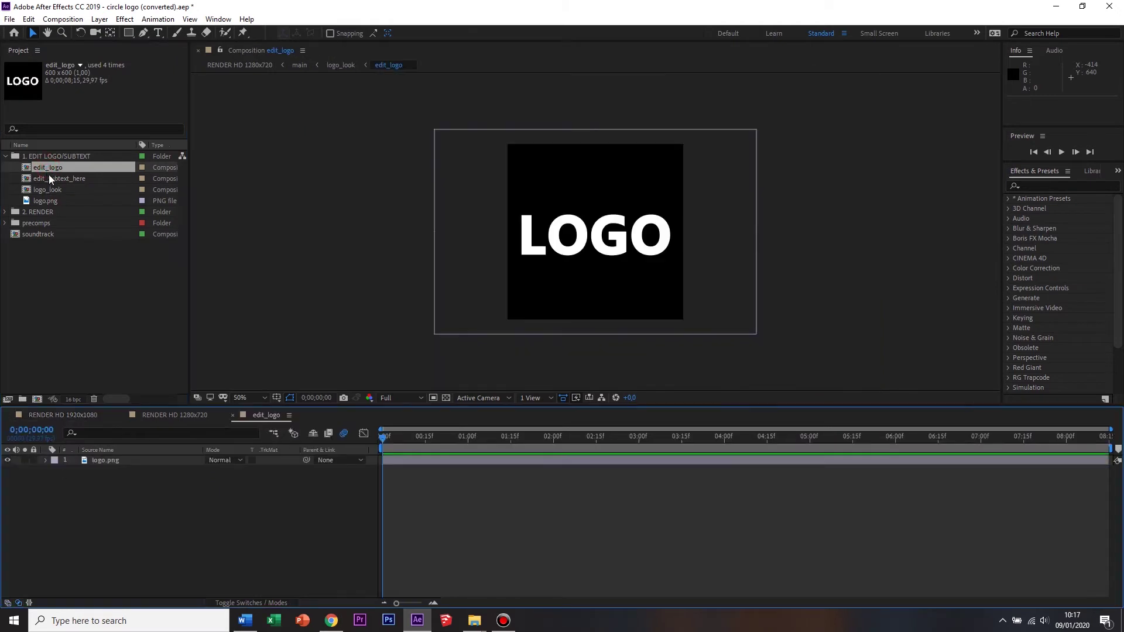
{"action": "left_click", "coordinate": [50, 179]}
{"action": "left_click", "coordinate": [43, 461]}
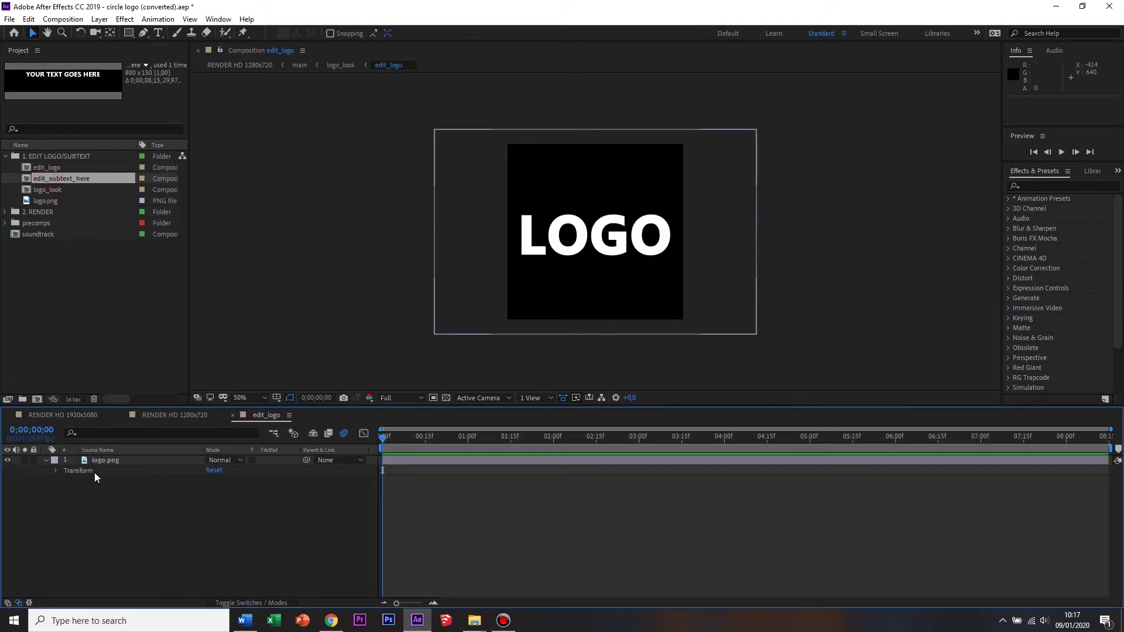
{"action": "left_click", "coordinate": [46, 462]}
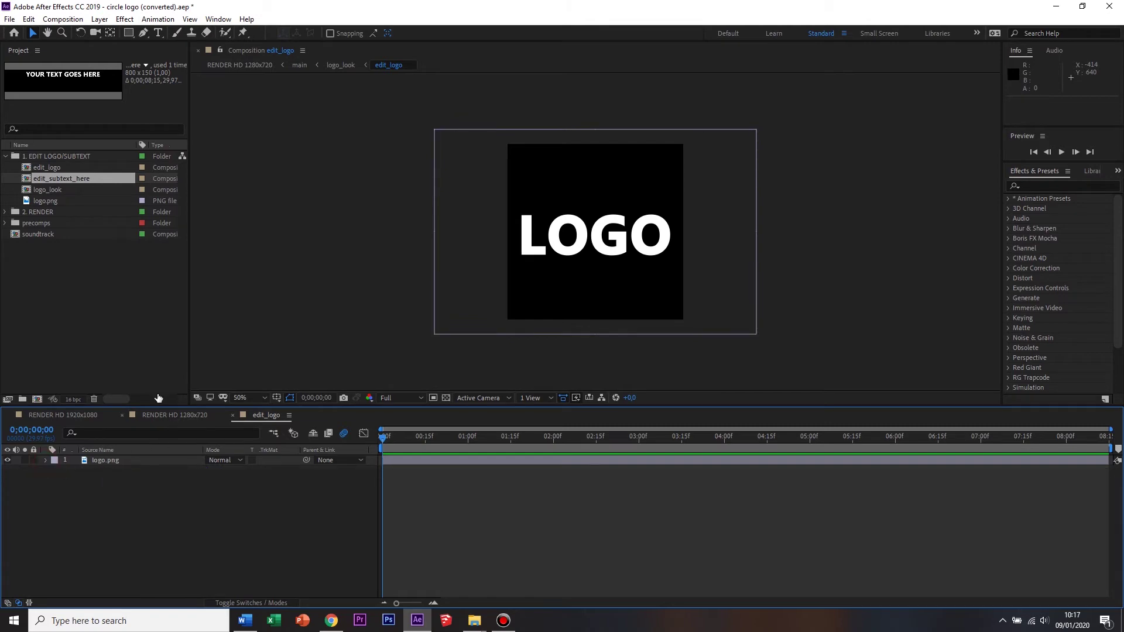
Scrub through the RENDER HD 1920x1080 comp, then select the LOGO image layer in edit_logo.
{"action": "left_click", "coordinate": [55, 417]}
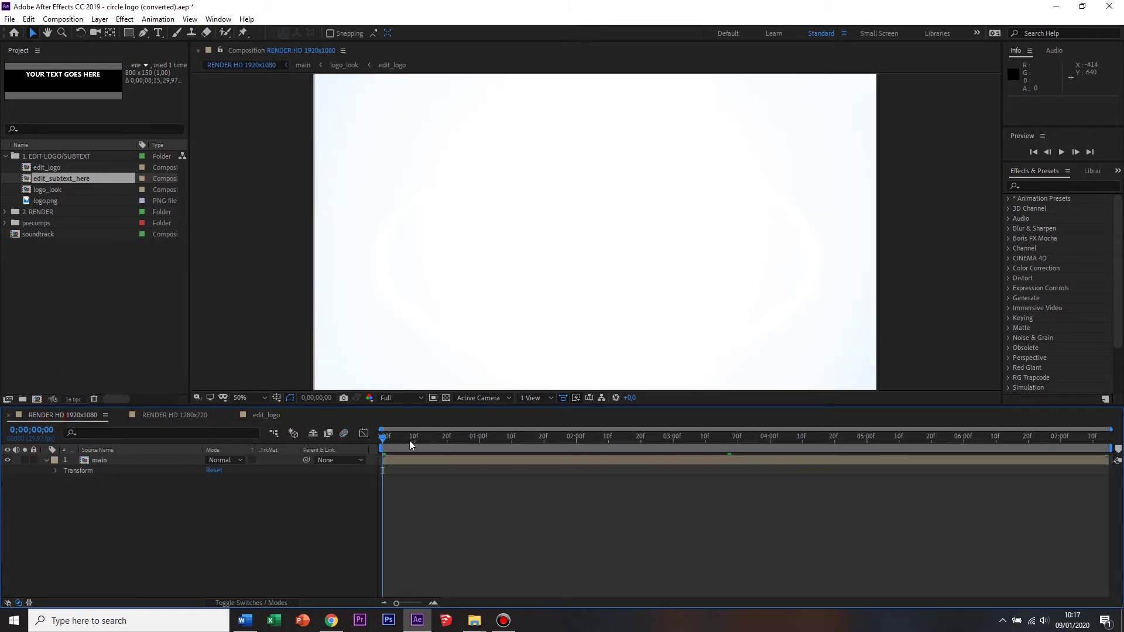
{"action": "left_click_drag", "start_coordinate": [398, 448], "coordinate": [829, 451]}
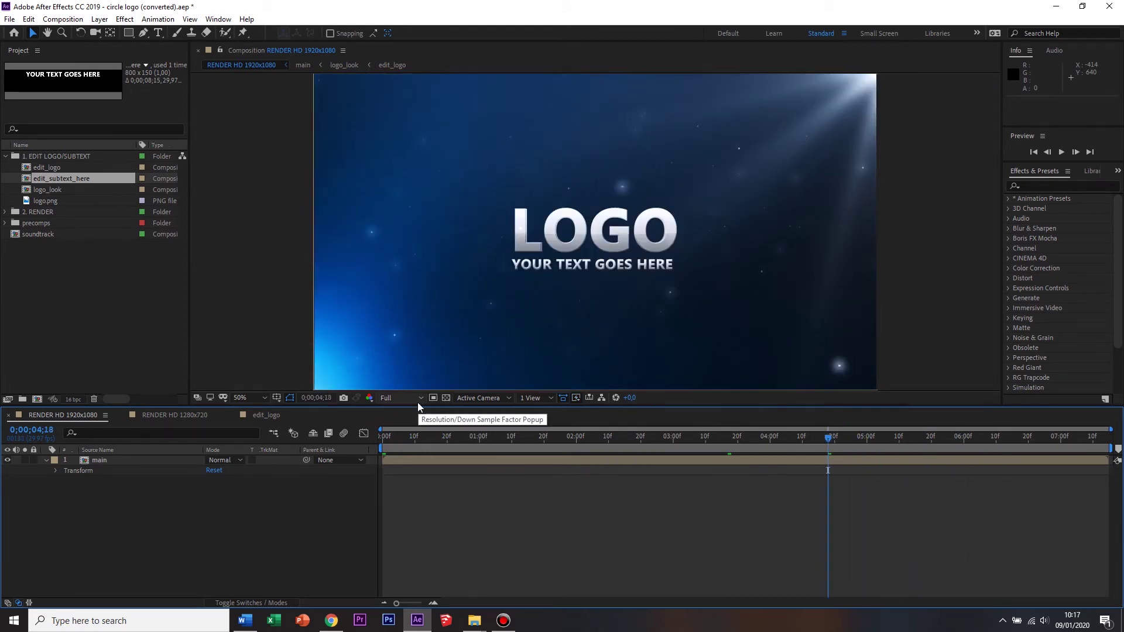
{"action": "left_click", "coordinate": [46, 167]}
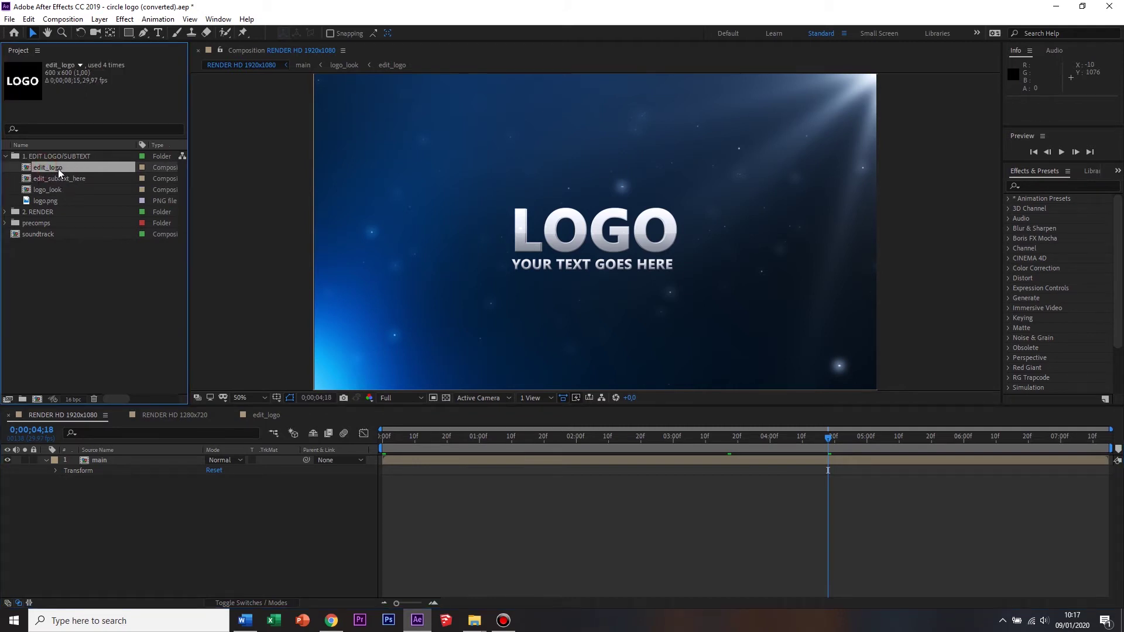
{"action": "left_click", "coordinate": [256, 415]}
{"action": "left_click", "coordinate": [612, 200]}
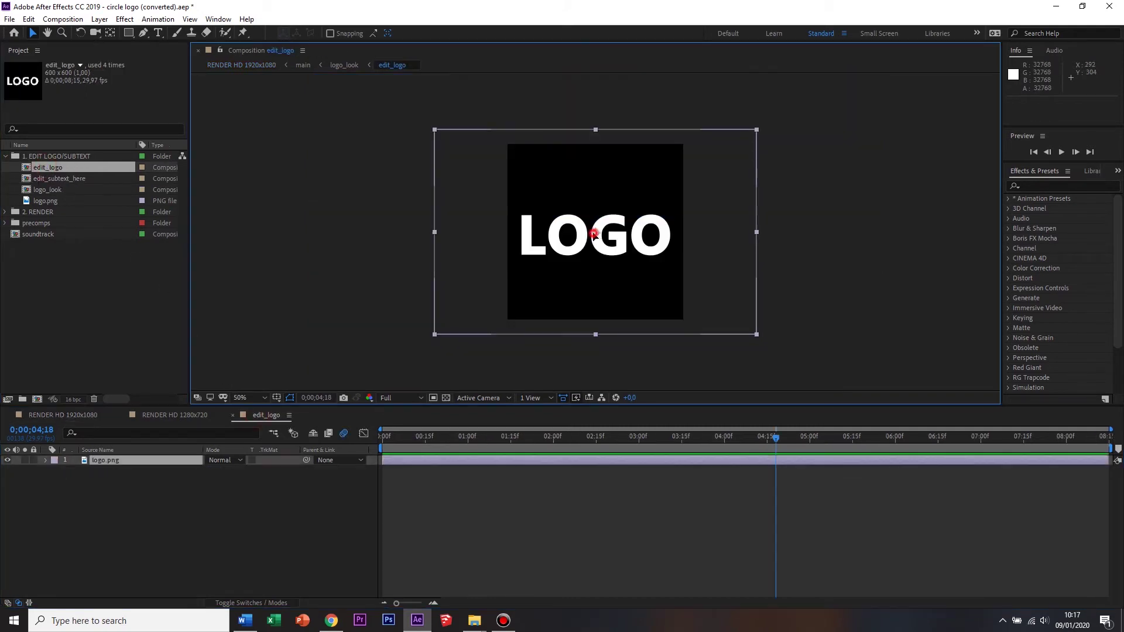
Replace logo.png with DADYVLOG text in Tw Cen MT Condensed Extra Bold at 104 px.
{"action": "key", "text": "Delete"}
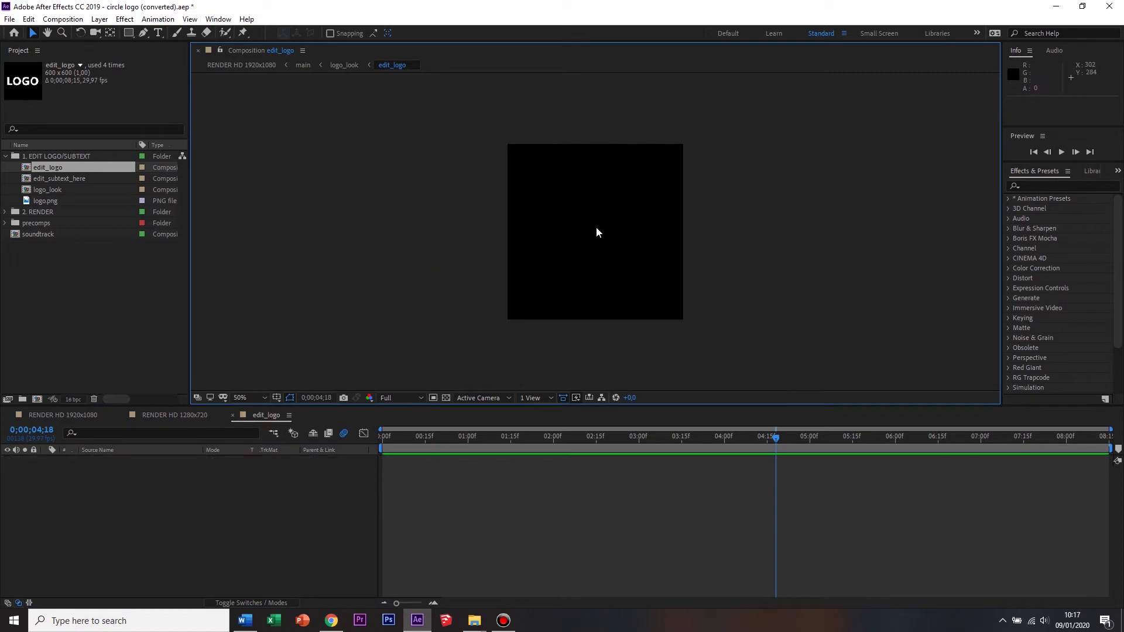
{"action": "left_click", "coordinate": [158, 33]}
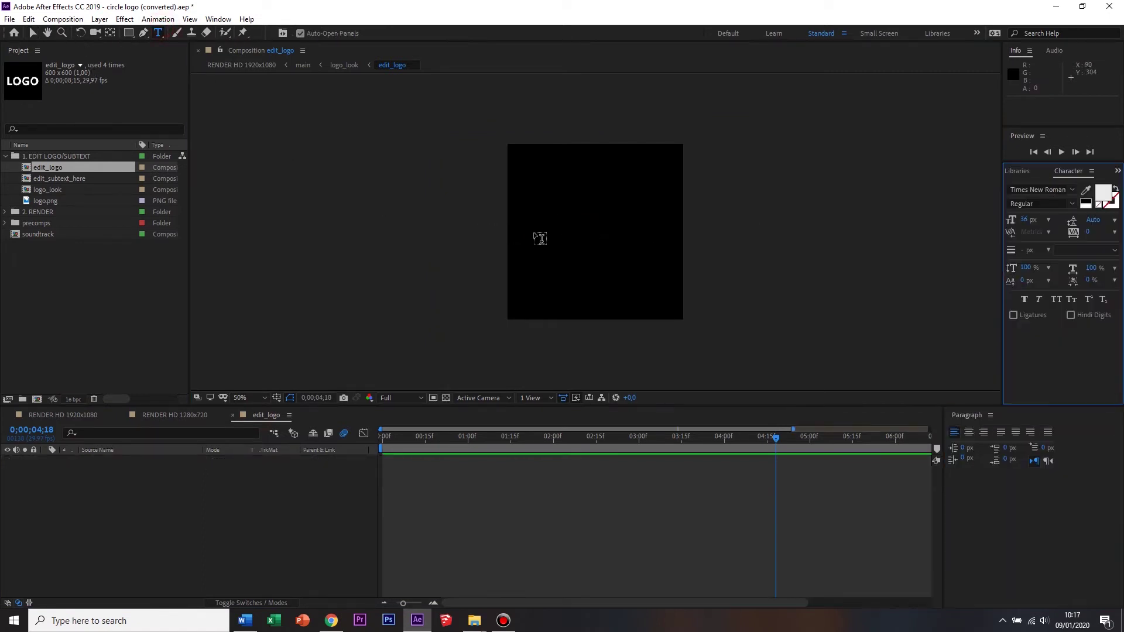
{"action": "left_click", "coordinate": [534, 233]}
{"action": "type", "text": "d"}
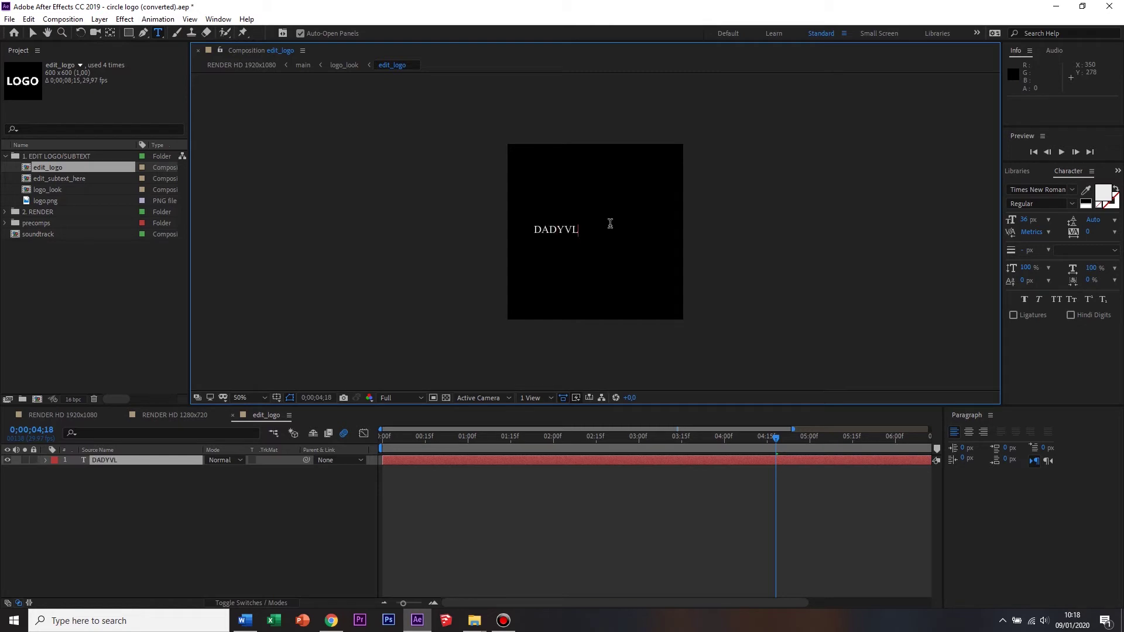
{"action": "key", "text": "ctrl+a"}
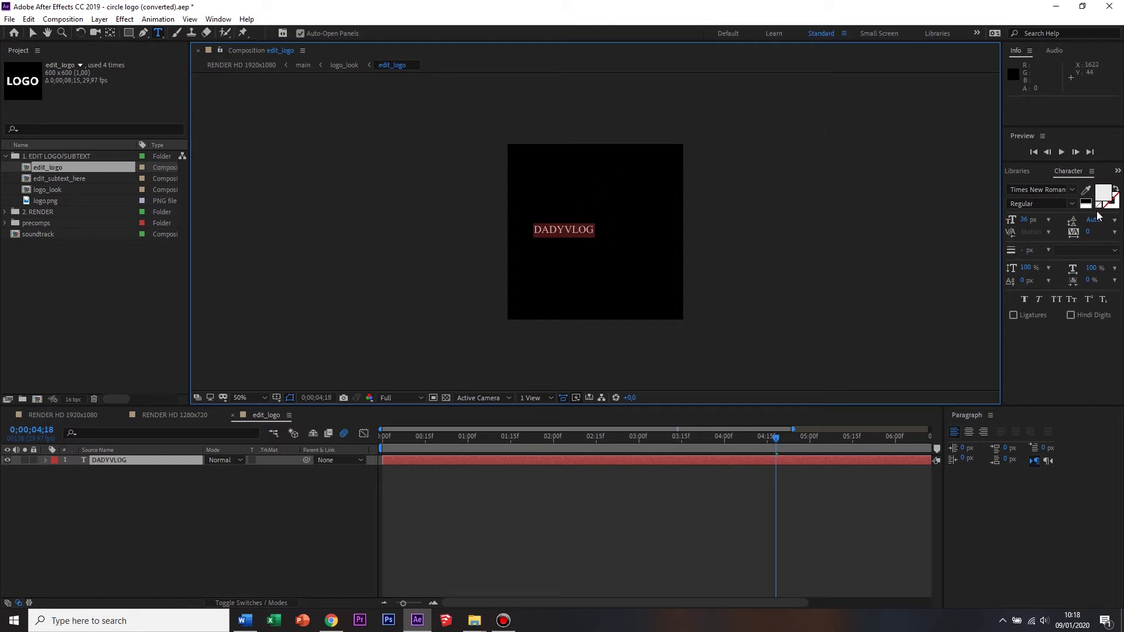
{"action": "left_click_drag", "start_coordinate": [1024, 219], "coordinate": [1049, 215]}
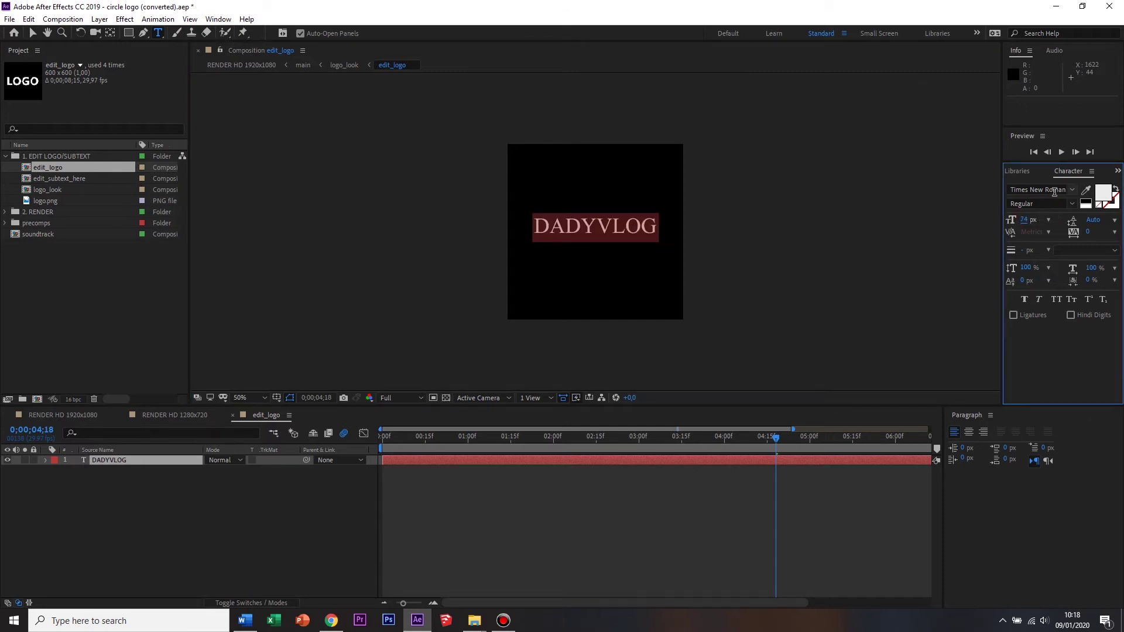
{"action": "left_click", "coordinate": [1073, 191]}
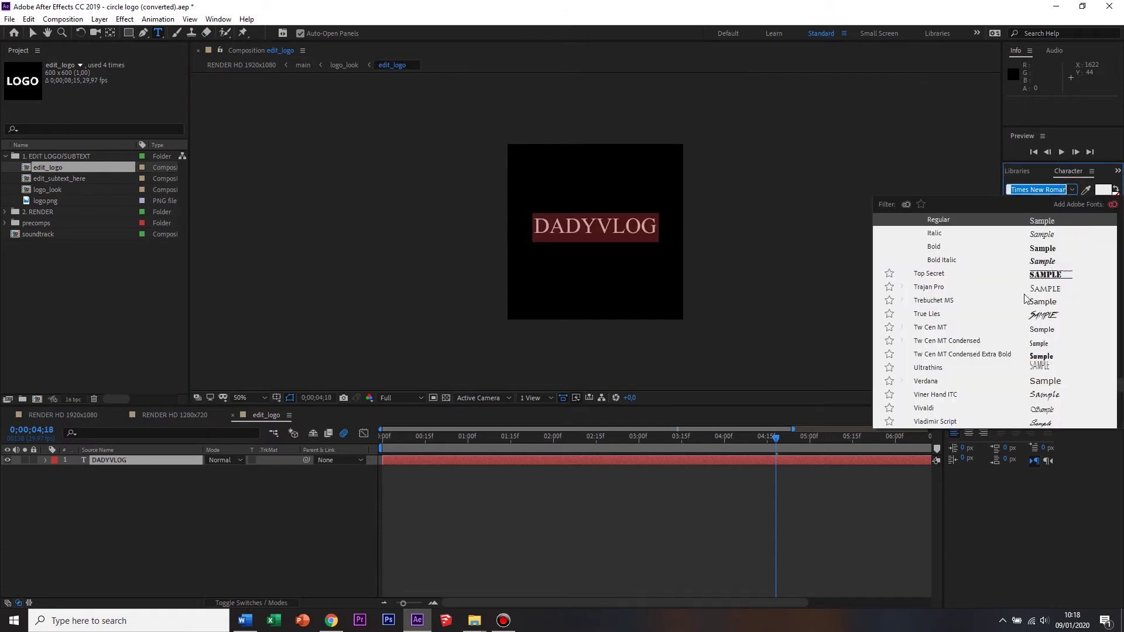
{"action": "left_click", "coordinate": [1034, 357]}
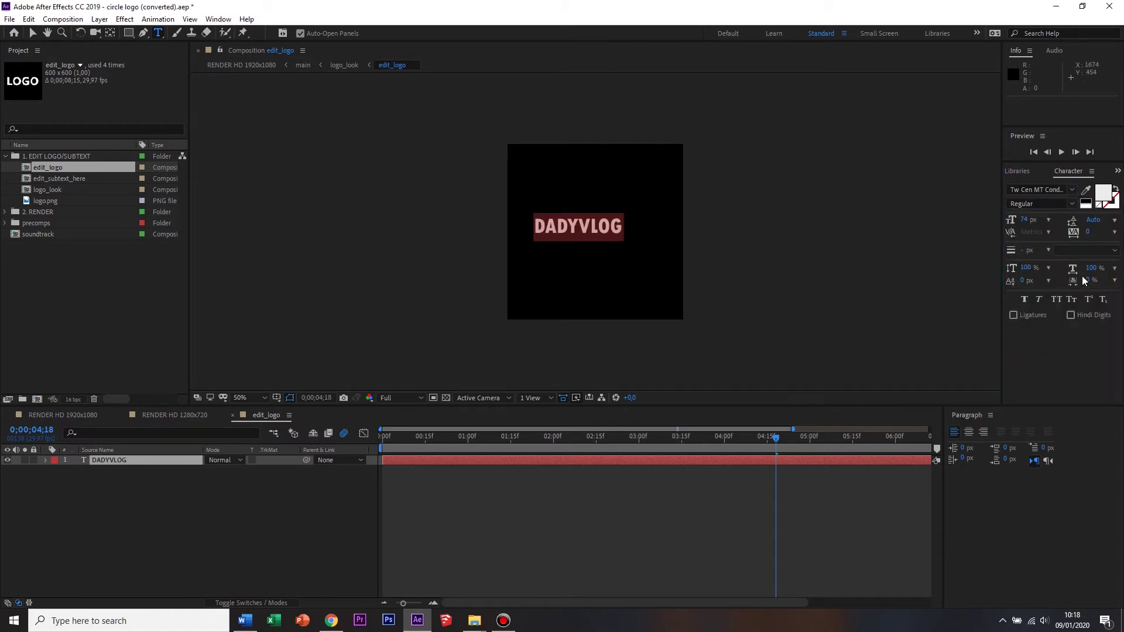
{"action": "left_click_drag", "start_coordinate": [1032, 220], "coordinate": [1052, 221]}
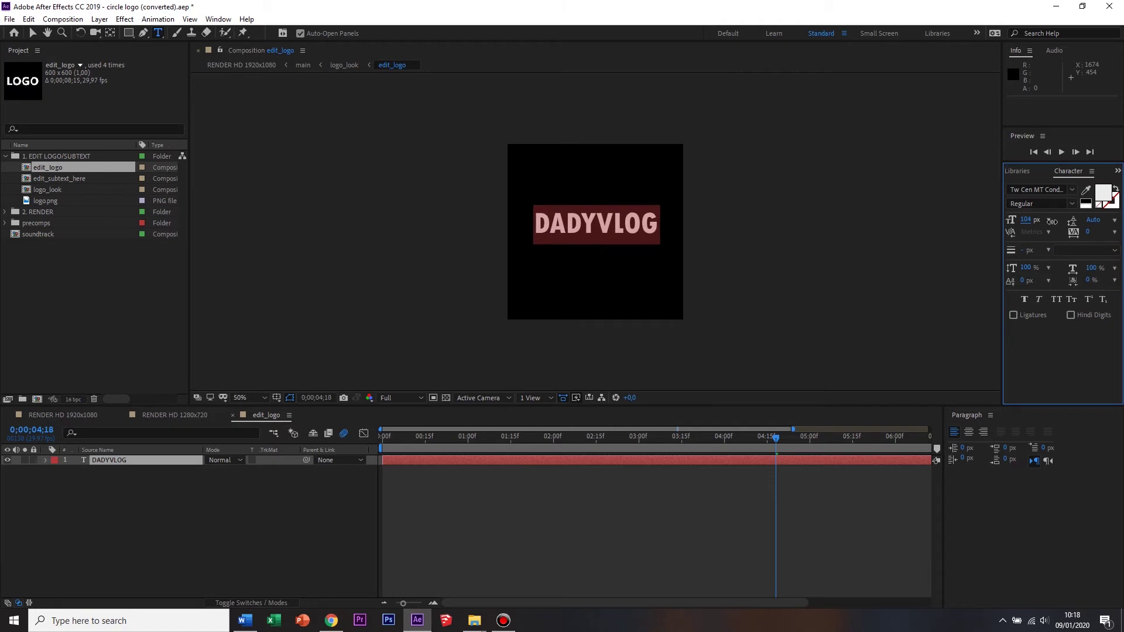
{"action": "left_click", "coordinate": [818, 212]}
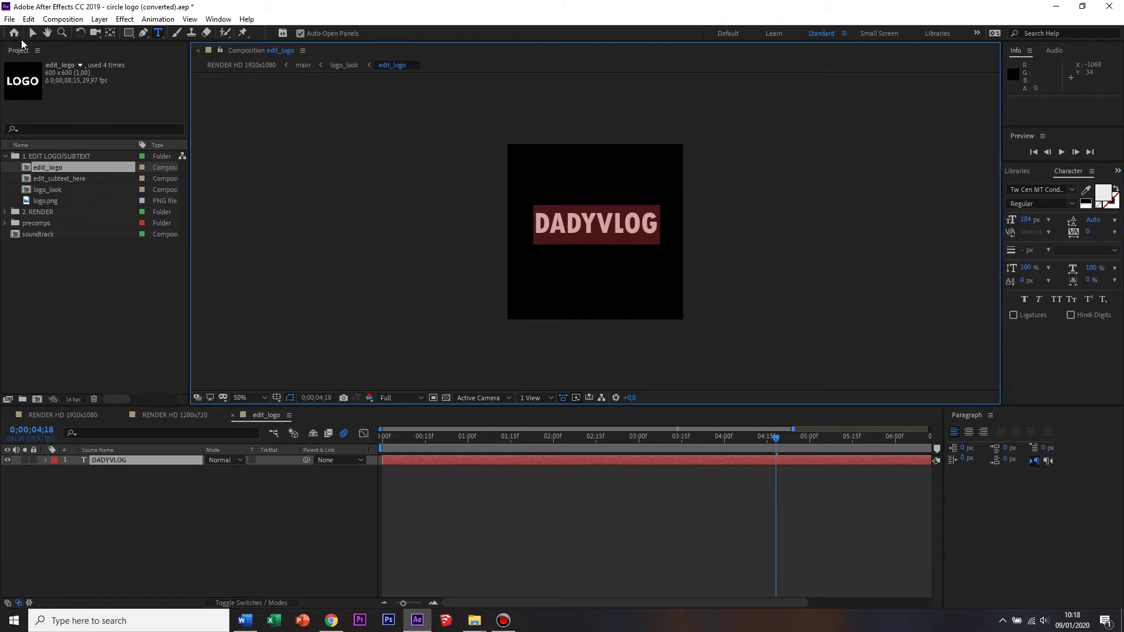
Nudge DADYVLOG slightly down-left and preview RENDER HD 1920x1080 from the first frame.
{"action": "left_click", "coordinate": [25, 36]}
{"action": "left_click", "coordinate": [718, 201]}
{"action": "left_click", "coordinate": [623, 224]}
{"action": "left_click_drag", "start_coordinate": [622, 225], "coordinate": [620, 230]}
{"action": "left_click", "coordinate": [766, 246]}
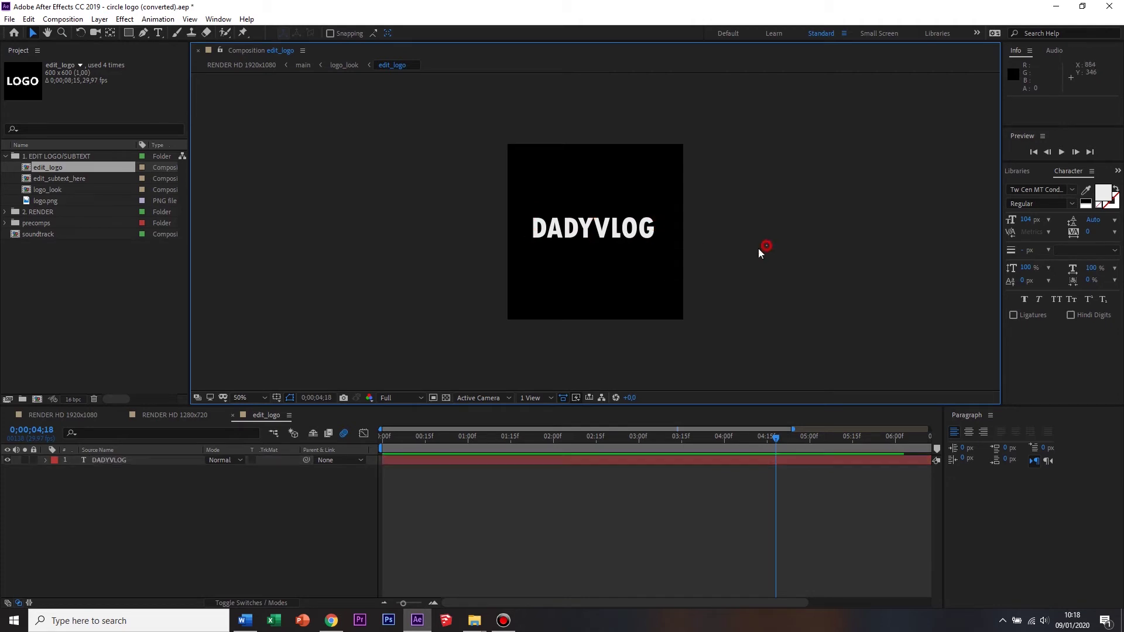
{"action": "left_click", "coordinate": [61, 414]}
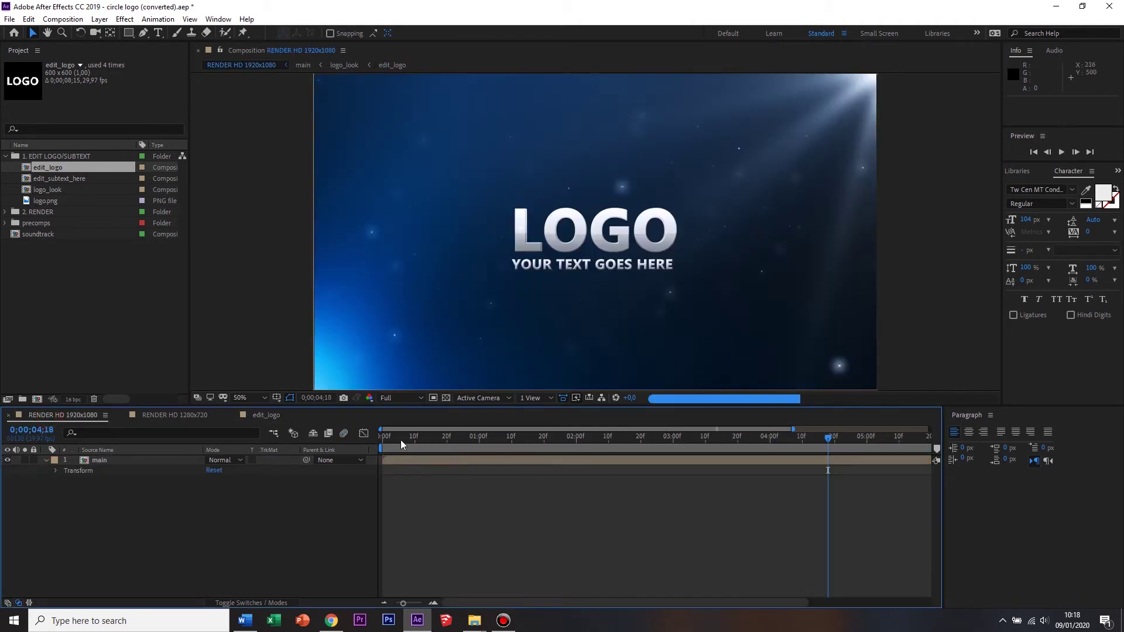
{"action": "left_click_drag", "start_coordinate": [400, 437], "coordinate": [383, 438]}
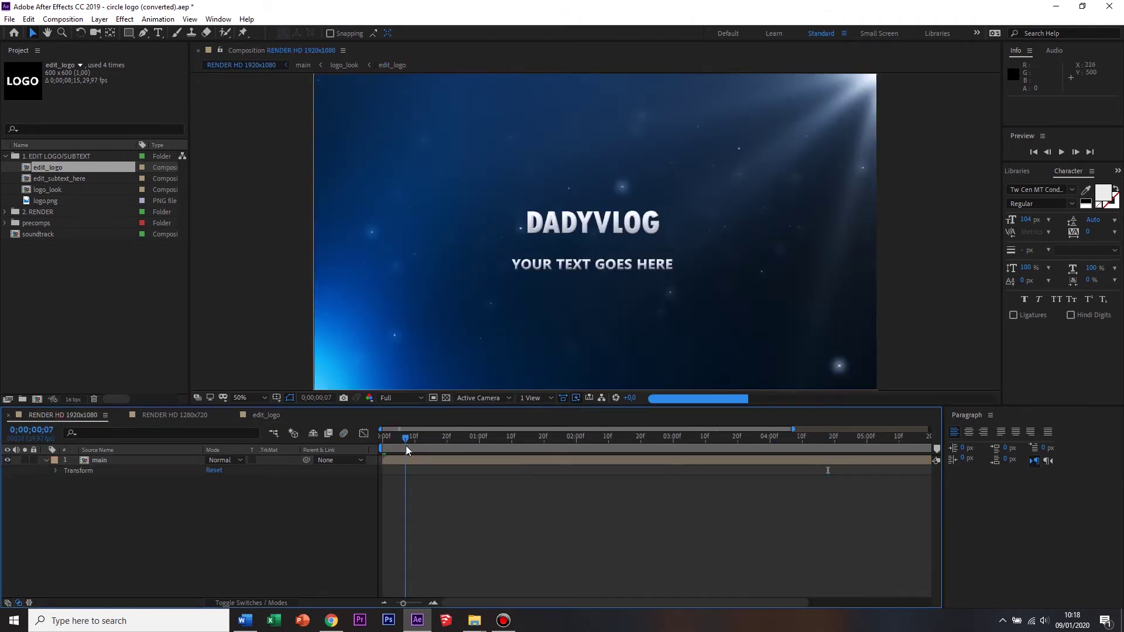
Enlarge DADYVLOG to 124 px in edit_logo and move it left and down.
{"action": "double_click", "coordinate": [55, 168]}
{"action": "left_click", "coordinate": [650, 240]}
{"action": "left_click", "coordinate": [659, 243]}
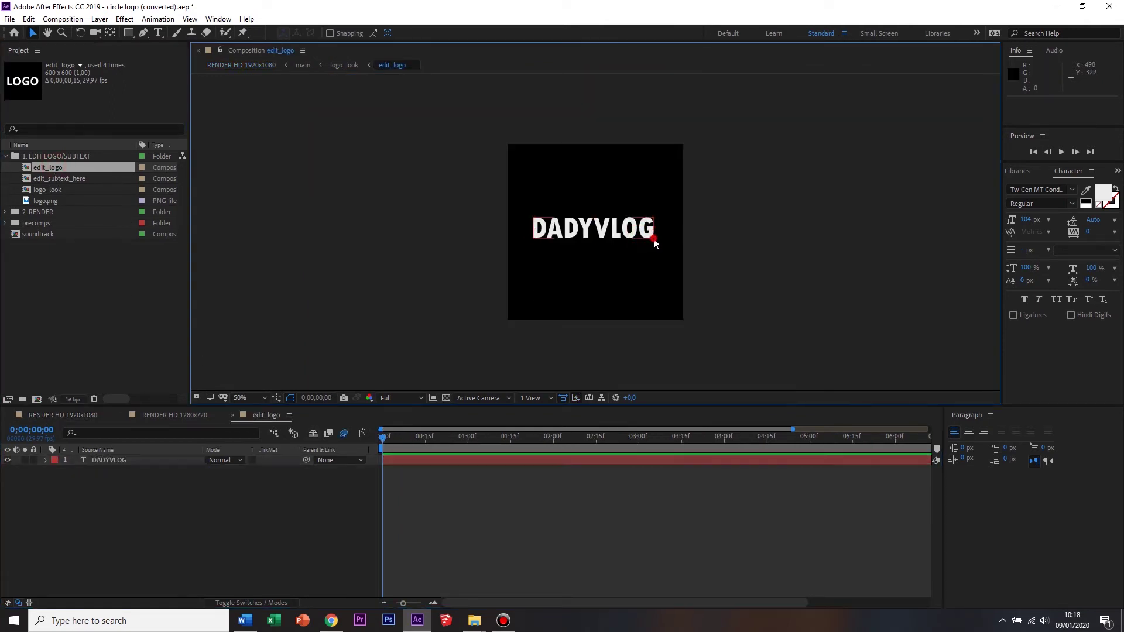
{"action": "left_click", "coordinate": [1031, 220]}
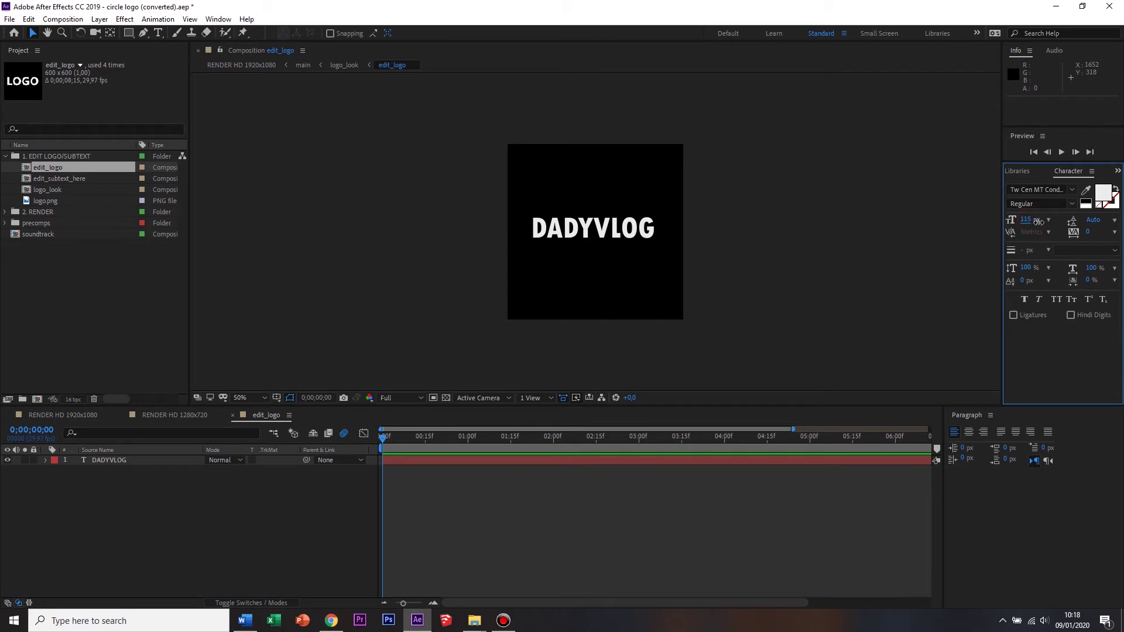
{"action": "left_click", "coordinate": [516, 262]}
{"action": "left_click", "coordinate": [576, 221]}
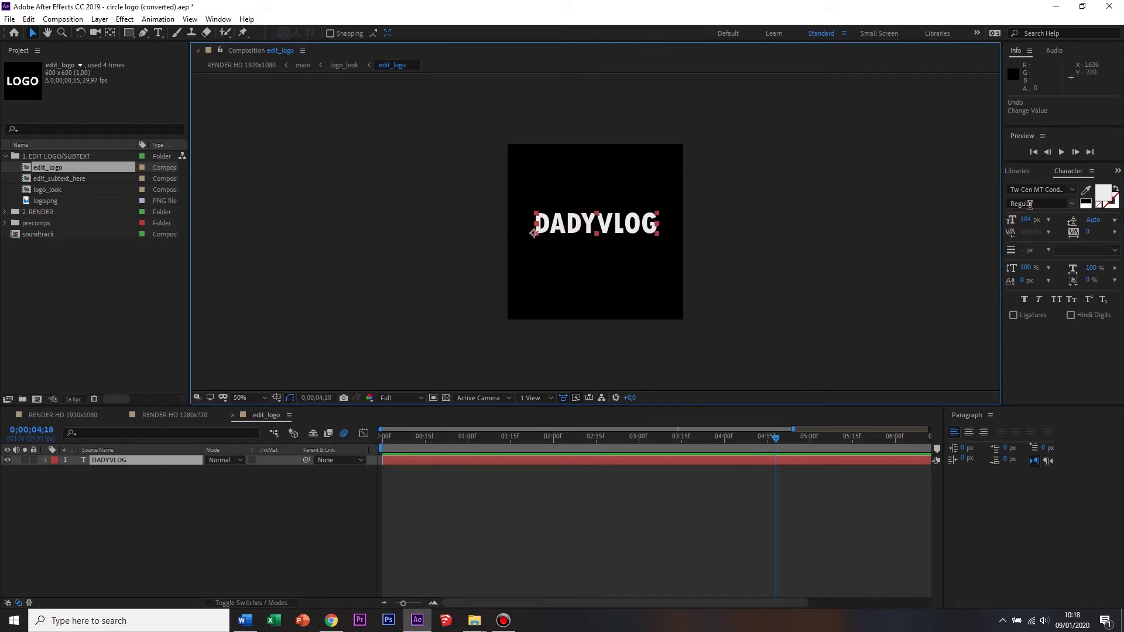
{"action": "left_click_drag", "start_coordinate": [1026, 219], "coordinate": [1054, 220]}
{"action": "left_click_drag", "start_coordinate": [617, 222], "coordinate": [604, 229]}
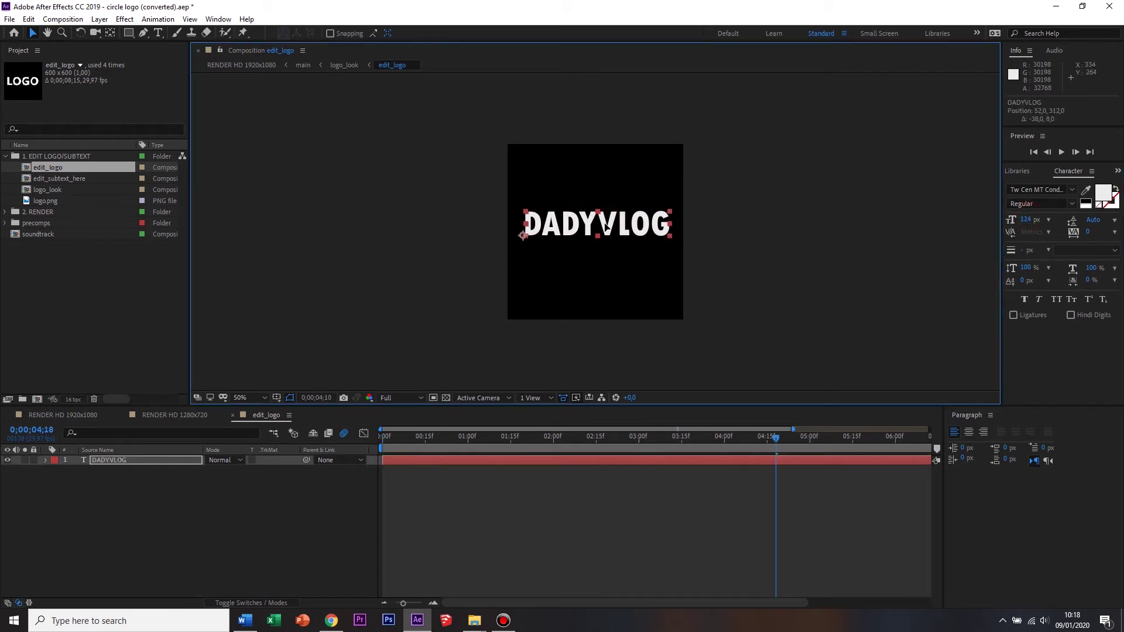
{"action": "left_click", "coordinate": [794, 231]}
Close the RENDER HD 1280x720 timeline and scrub RENDER HD 1920x1080 up to the glowing ring.
{"action": "left_click", "coordinate": [59, 156]}
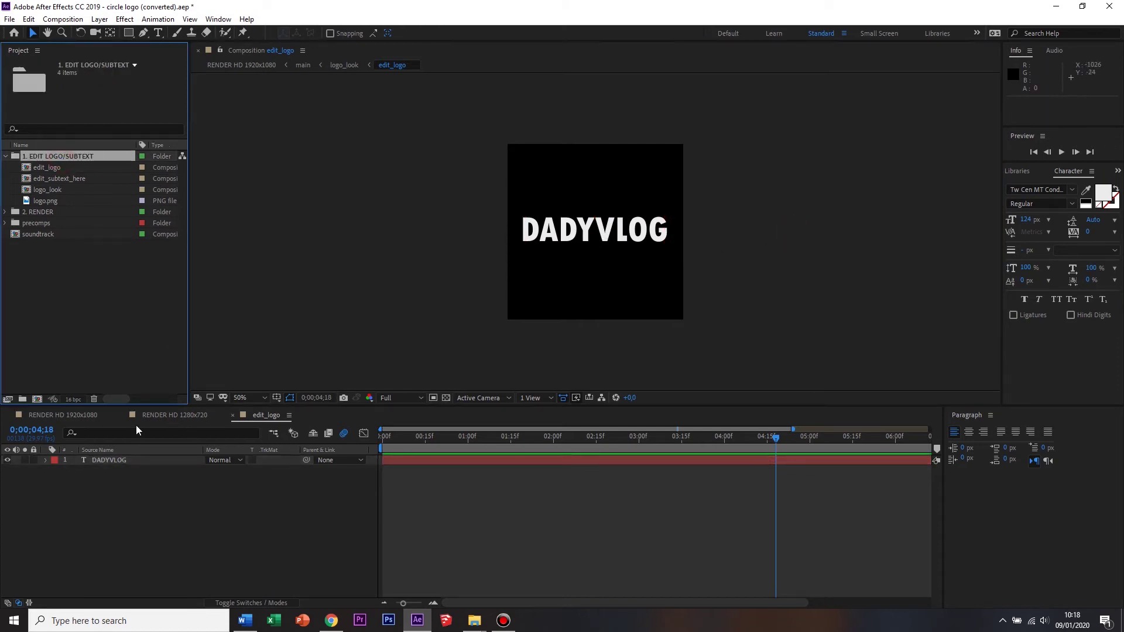
{"action": "left_click", "coordinate": [63, 416]}
{"action": "left_click", "coordinate": [122, 415]}
{"action": "mouse_move", "coordinate": [432, 436]}
{"action": "left_mouse_down"}
{"action": "mouse_move", "coordinate": [525, 457]}
{"action": "mouse_move", "coordinate": [310, 452]}
{"action": "left_mouse_up"}
{"action": "mouse_move", "coordinate": [451, 448]}
{"action": "left_mouse_down"}
{"action": "mouse_move", "coordinate": [773, 469]}
{"action": "mouse_move", "coordinate": [271, 445]}
{"action": "left_mouse_up"}
Open edit_subtext_here, expand the project folders, and select its 'your text goes here' layer.
{"action": "left_click", "coordinate": [64, 177]}
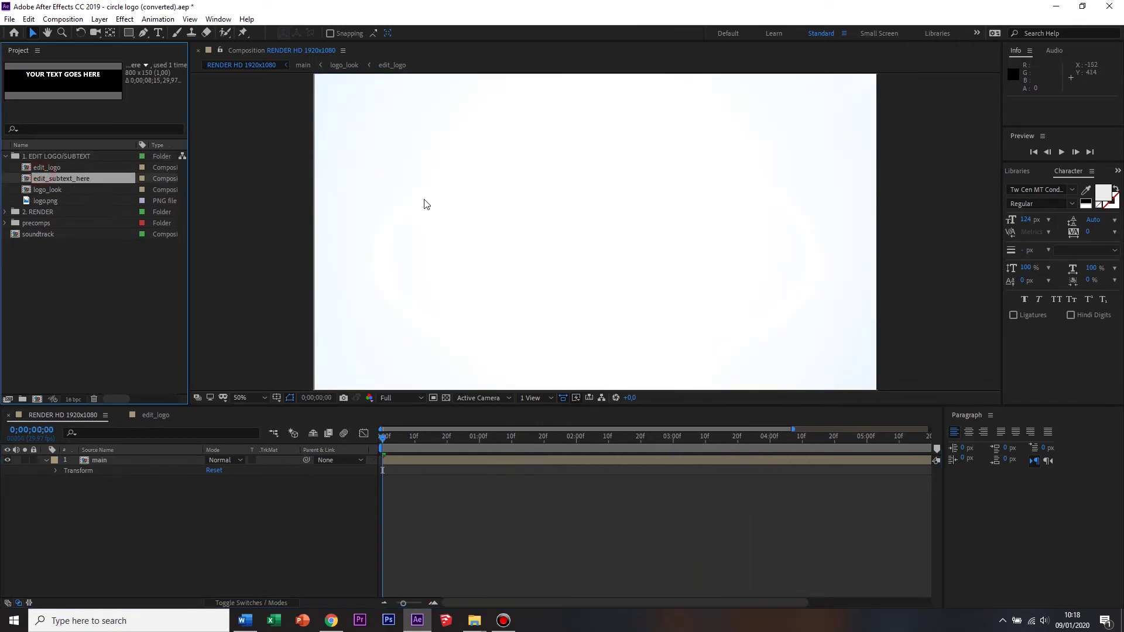
{"action": "double_click", "coordinate": [64, 183]}
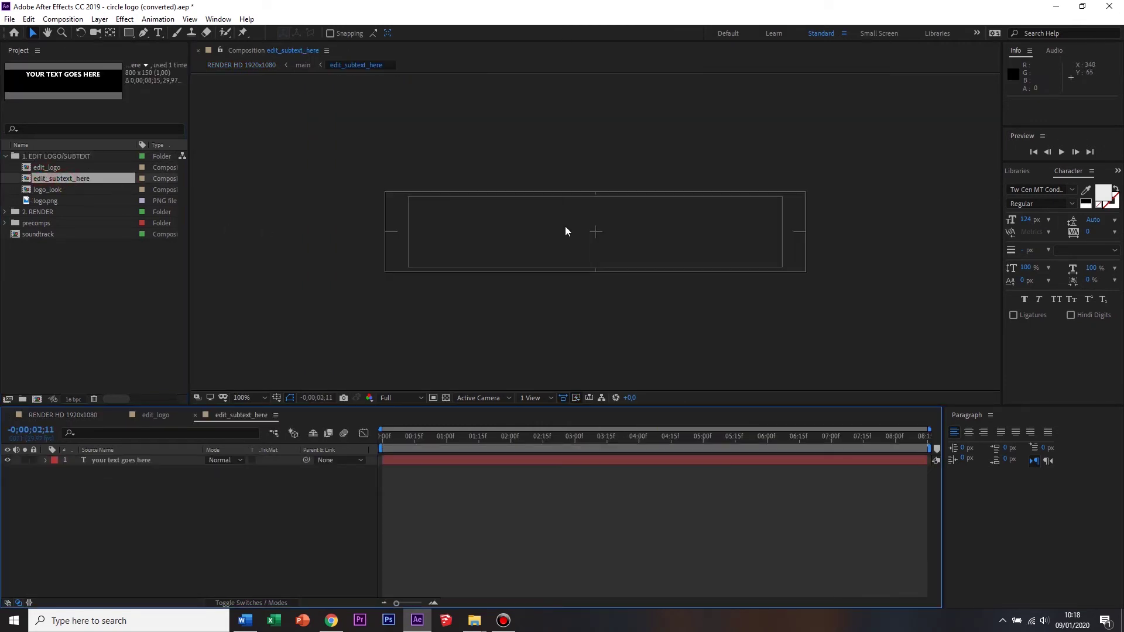
{"action": "double_click", "coordinate": [43, 190]}
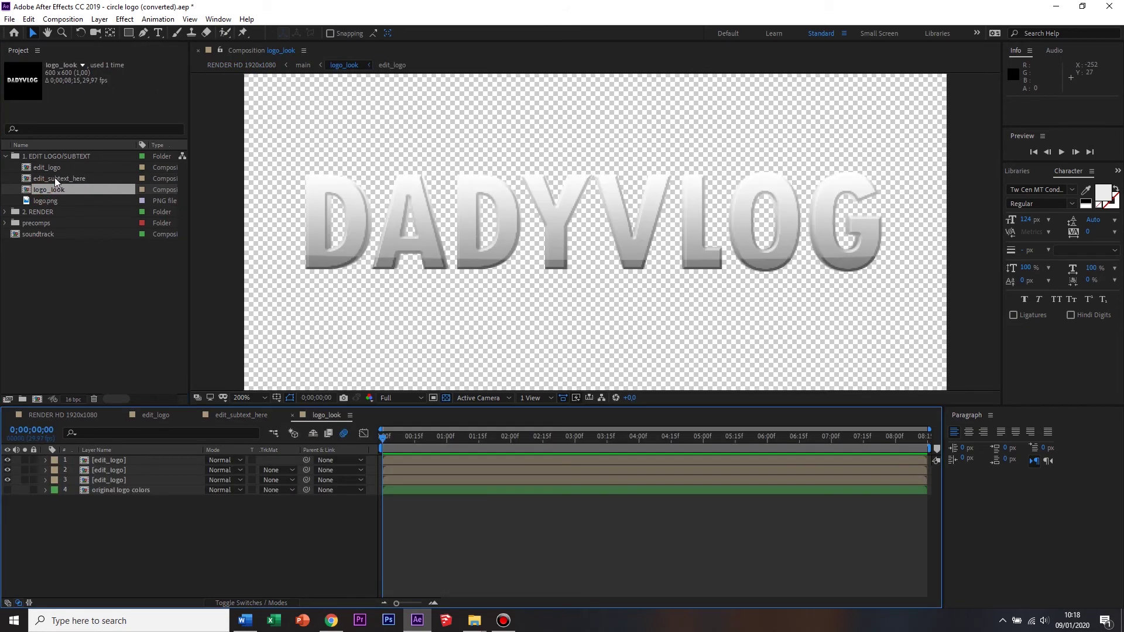
{"action": "left_click", "coordinate": [55, 178]}
{"action": "double_click", "coordinate": [54, 178]}
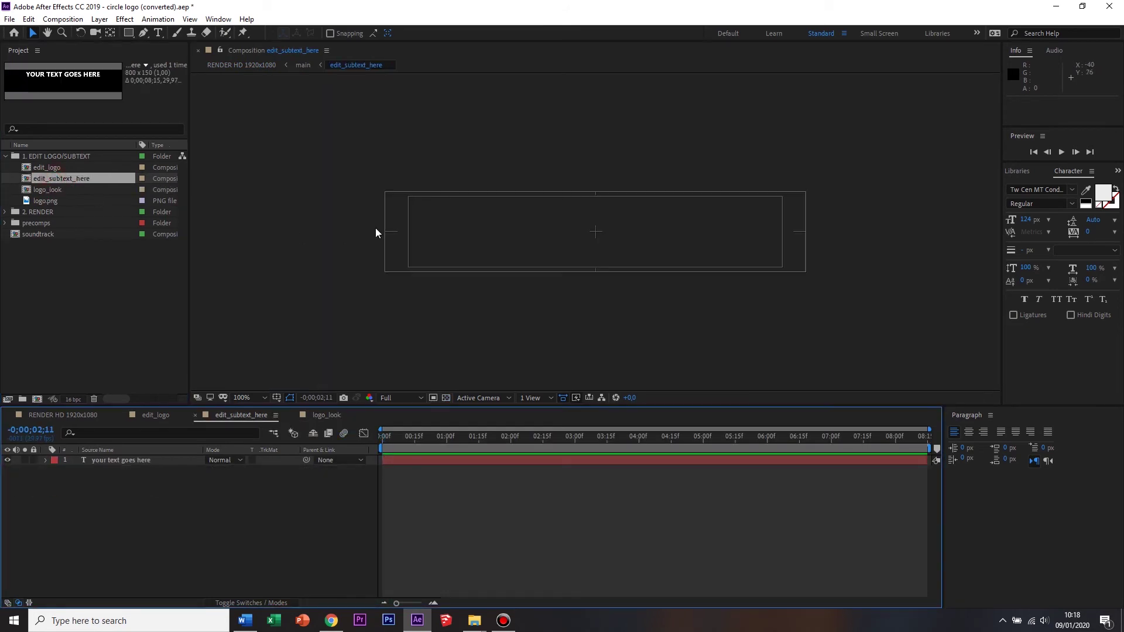
{"action": "left_click", "coordinate": [5, 223]}
{"action": "left_click", "coordinate": [17, 234]}
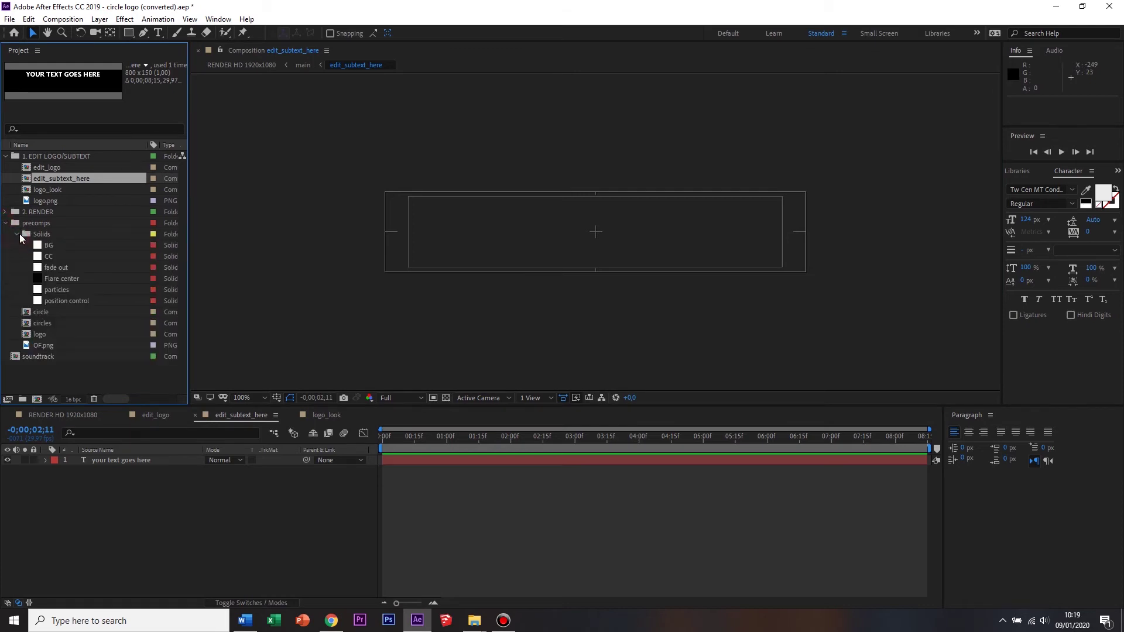
{"action": "left_click", "coordinate": [7, 212]}
{"action": "left_click", "coordinate": [37, 223]}
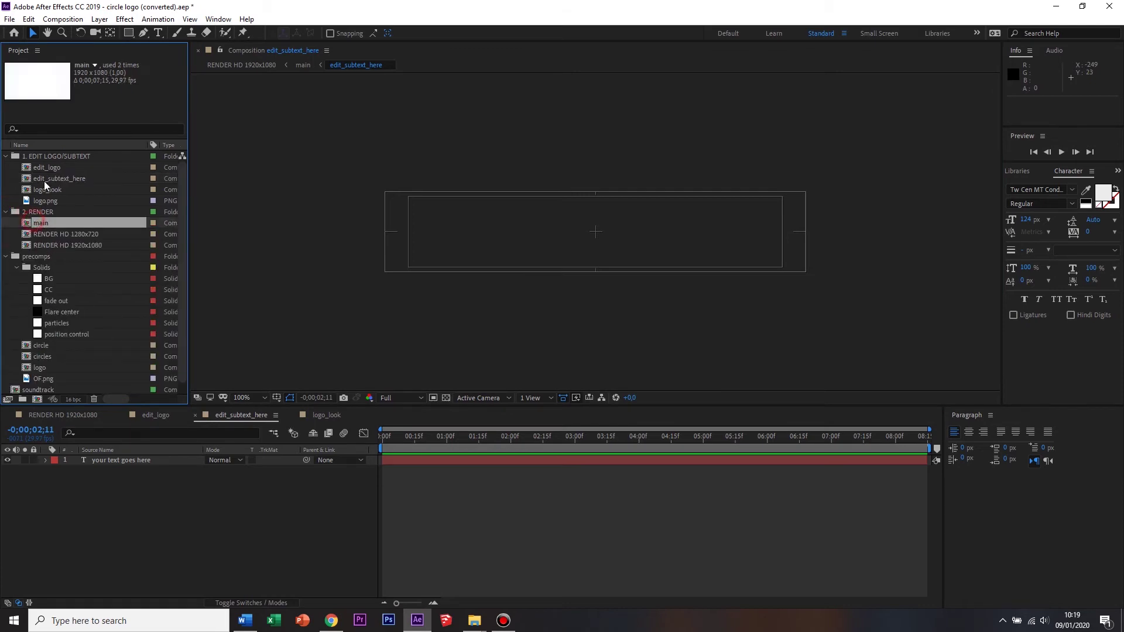
{"action": "left_click", "coordinate": [47, 177]}
{"action": "left_click", "coordinate": [219, 415]}
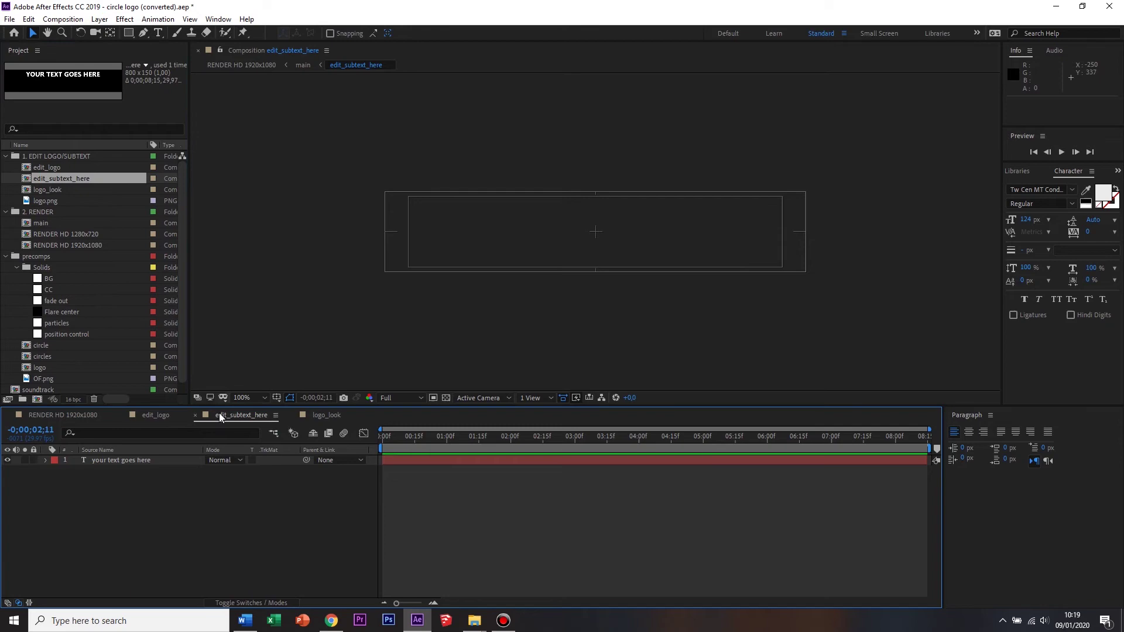
{"action": "left_click", "coordinate": [122, 460]}
Preview RENDER HD 1920x1080 to 0;00;03;25, then select the edit_subtext_here subtitle text for editing.
{"action": "left_click", "coordinate": [55, 418]}
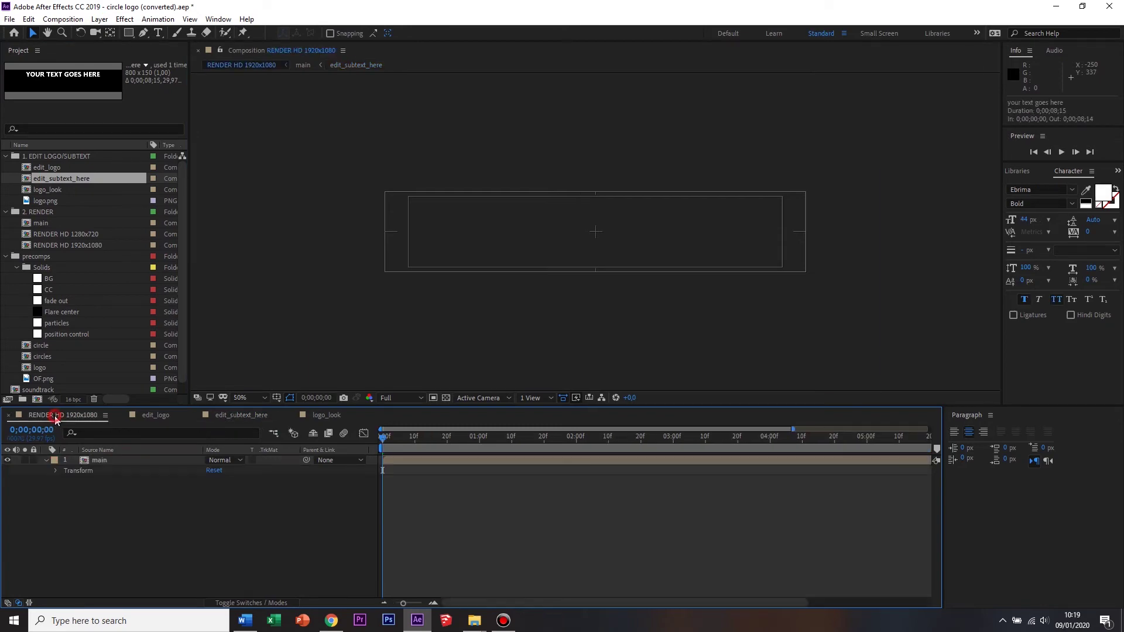
{"action": "left_click_drag", "start_coordinate": [410, 444], "coordinate": [767, 445]}
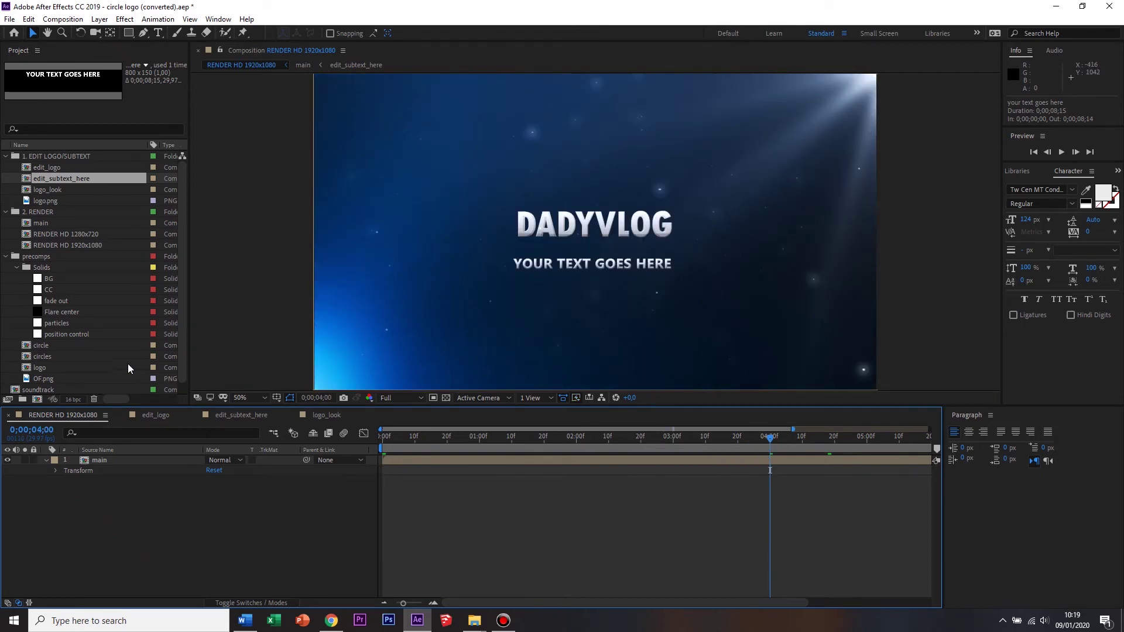
{"action": "left_click", "coordinate": [602, 269]}
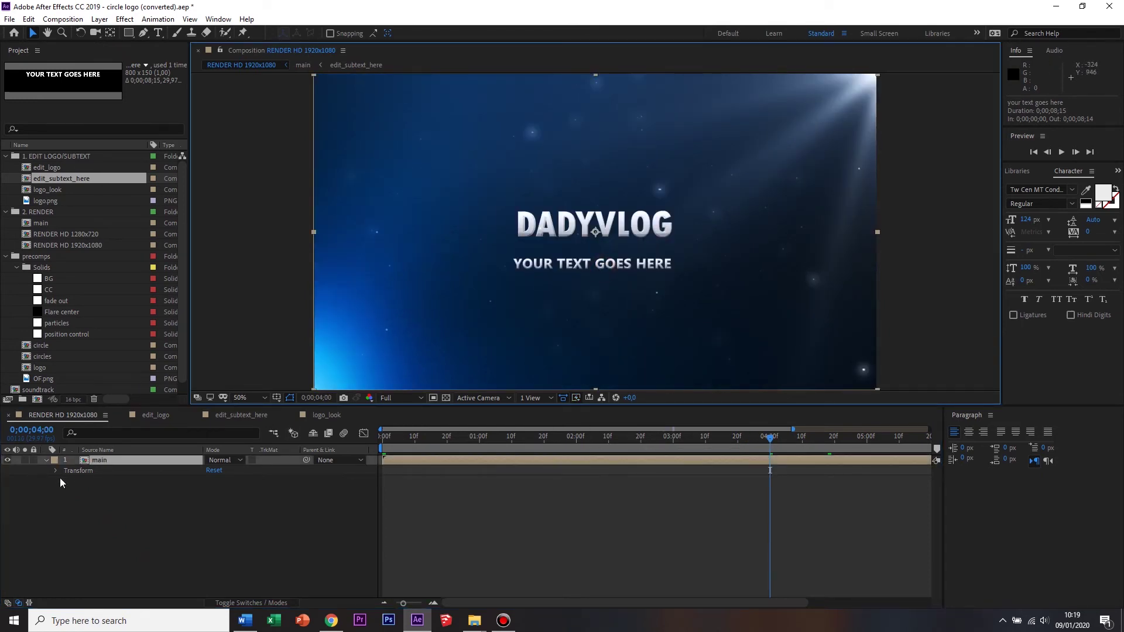
{"action": "double_click", "coordinate": [49, 179]}
{"action": "double_click", "coordinate": [678, 188]}
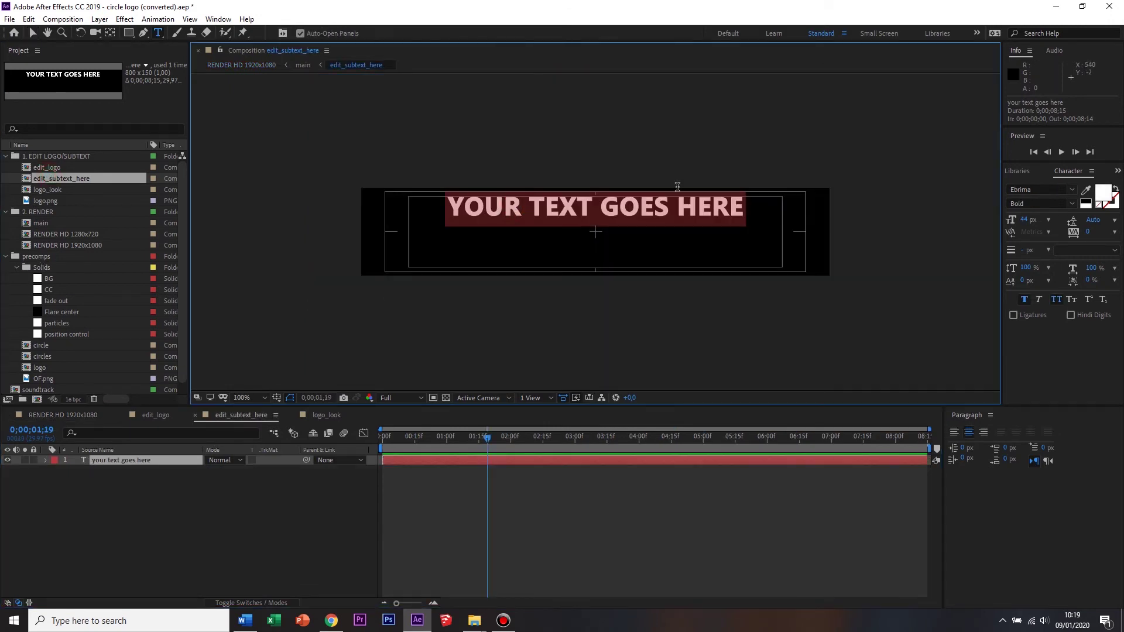
Type 'YUK DI SUBSCRIBE' as the subtitle and scrub RENDER HD 1920x1080 near the intro's start.
{"action": "type", "text": "YUK DI SUBSCRIBE"}
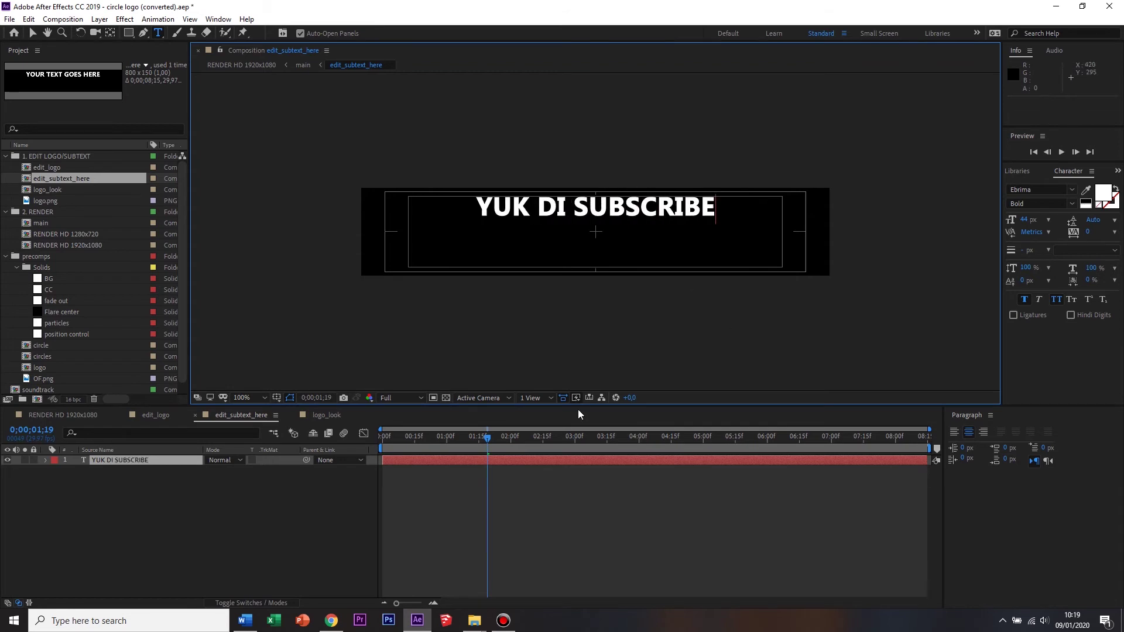
{"action": "left_click", "coordinate": [55, 157]}
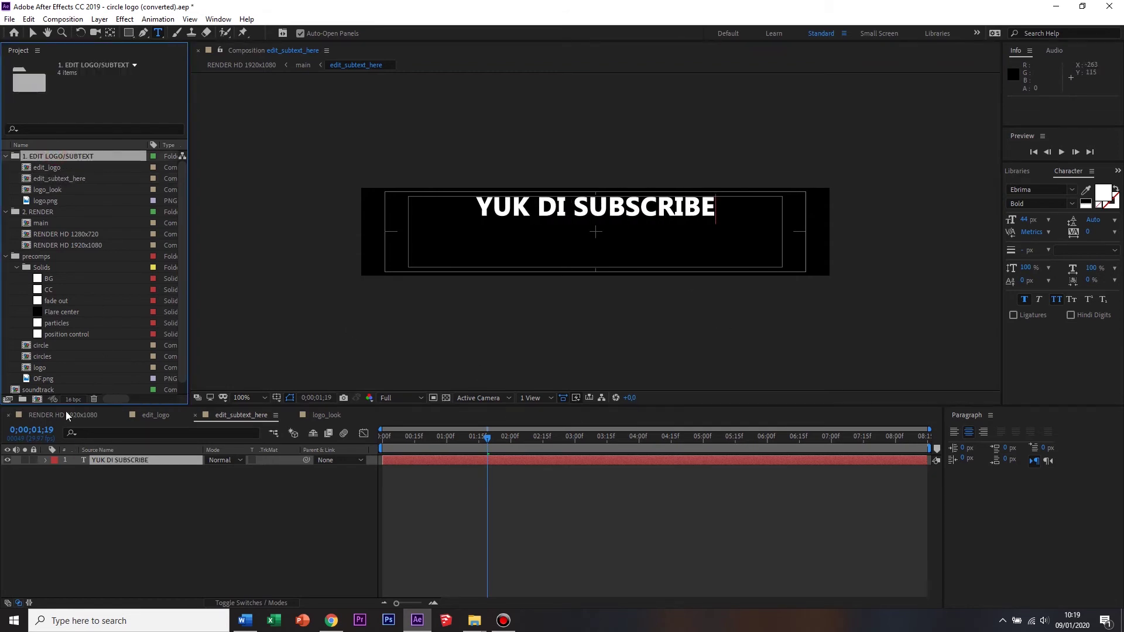
{"action": "left_click", "coordinate": [66, 415]}
{"action": "mouse_move", "coordinate": [403, 440]}
{"action": "left_mouse_down"}
{"action": "mouse_move", "coordinate": [473, 448]}
{"action": "mouse_move", "coordinate": [269, 437]}
{"action": "left_mouse_up"}
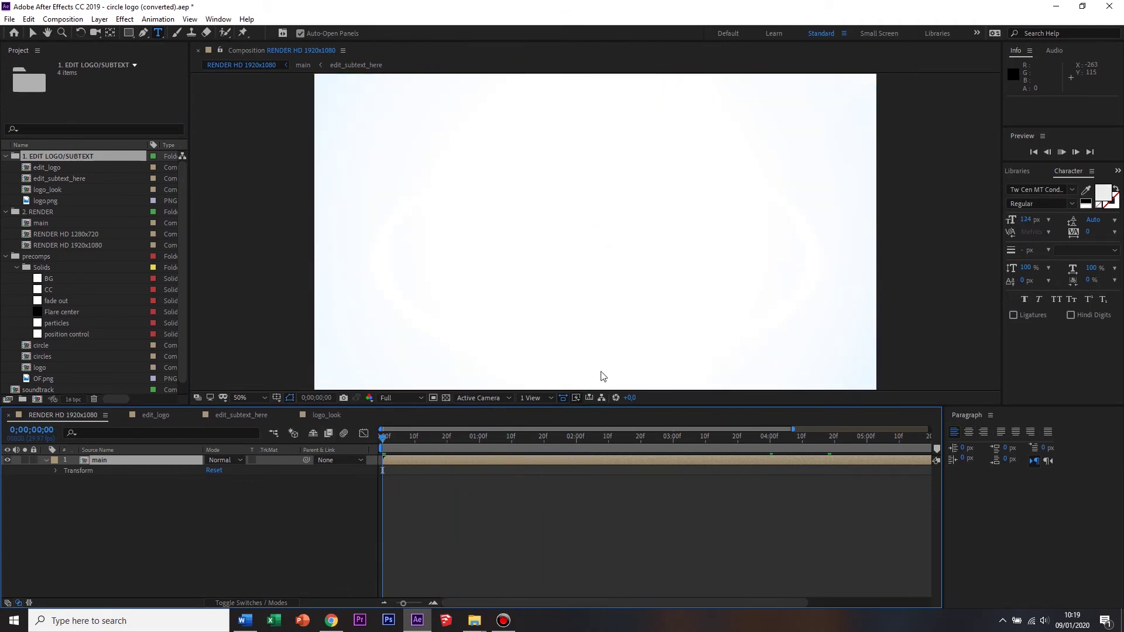
Play a preview of the intro, then replay it at Half resolution.
{"action": "key", "text": "space"}
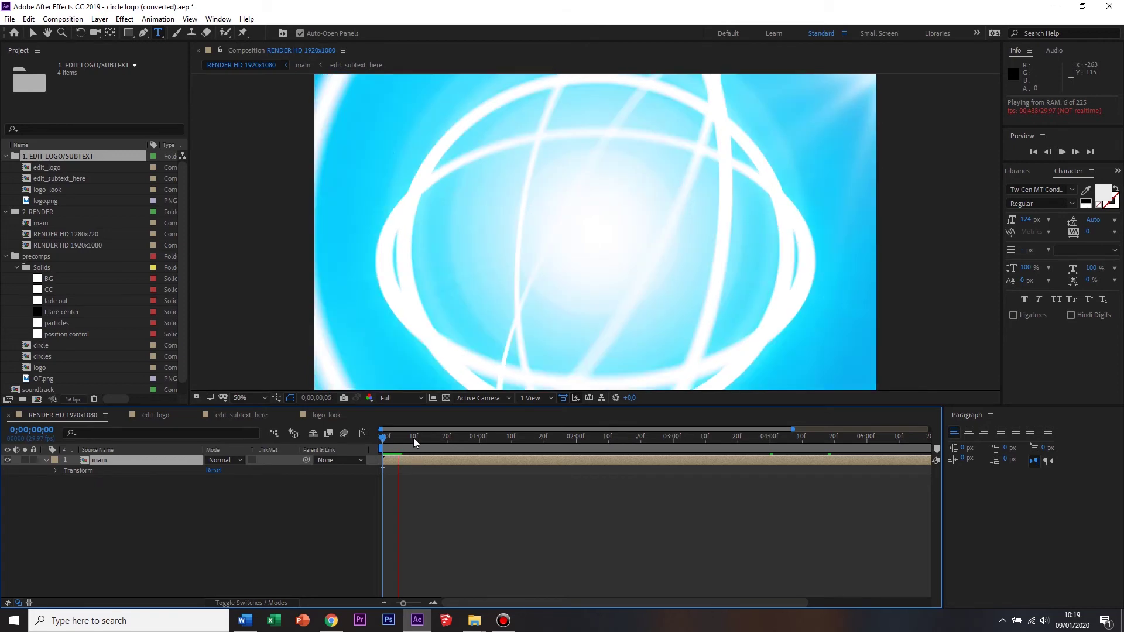
{"action": "key", "text": "space"}
{"action": "left_click", "coordinate": [411, 398]}
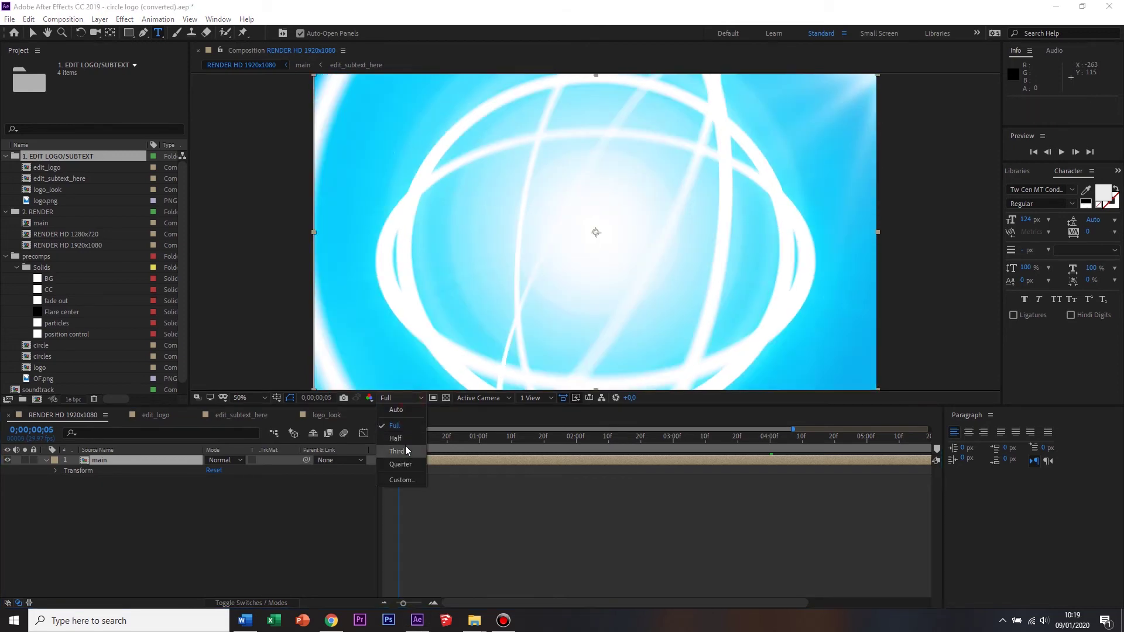
{"action": "left_click", "coordinate": [402, 438]}
{"action": "key", "text": "space"}
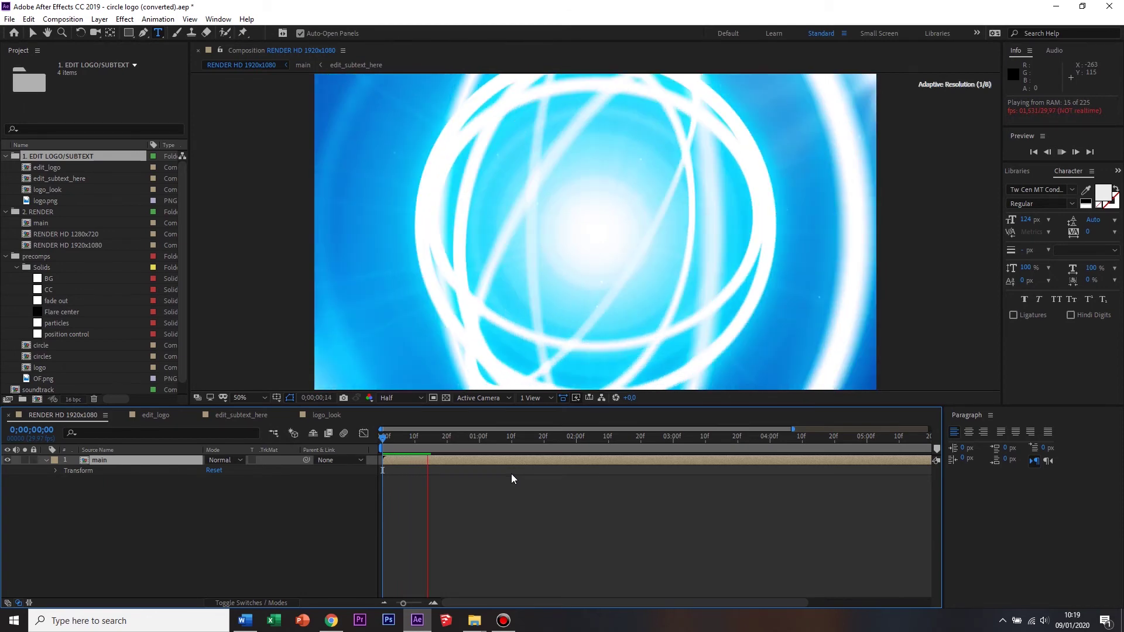
{"action": "key", "text": "space"}
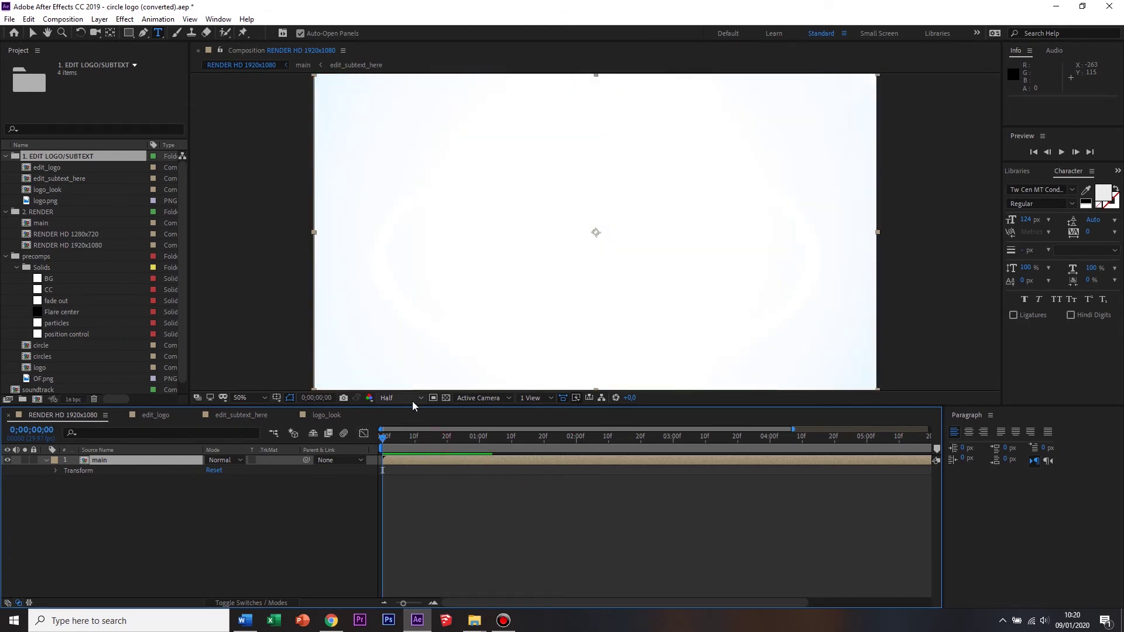
Lower the preview resolution to Quarter and play the intro again.
{"action": "left_click", "coordinate": [413, 398]}
{"action": "left_click", "coordinate": [396, 463]}
{"action": "left_click", "coordinate": [385, 437]}
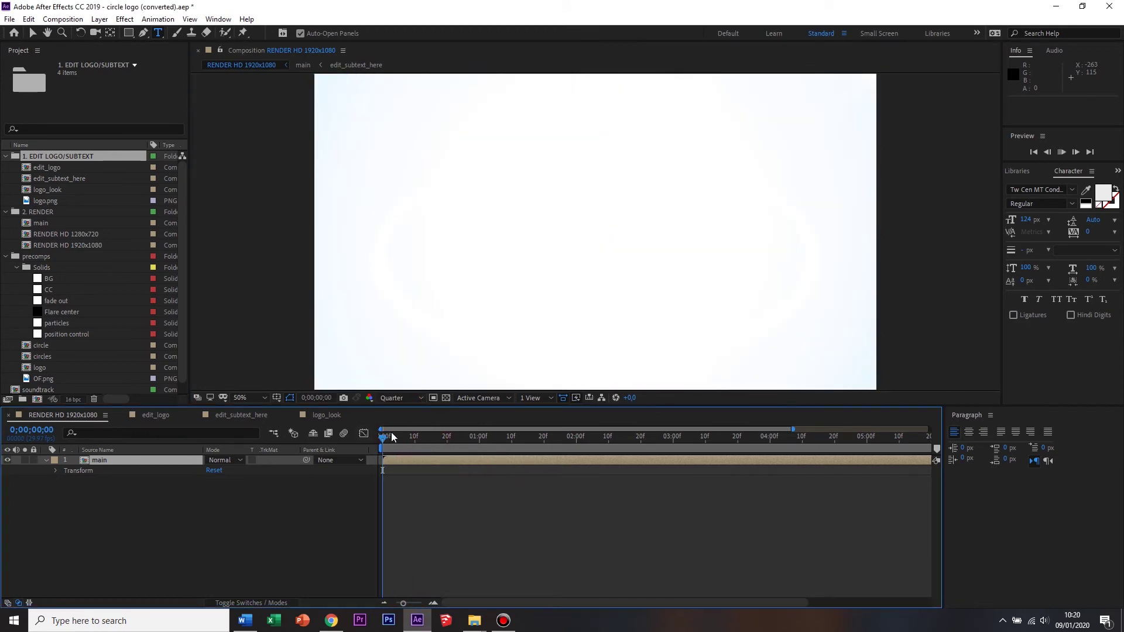
{"action": "key", "text": "space"}
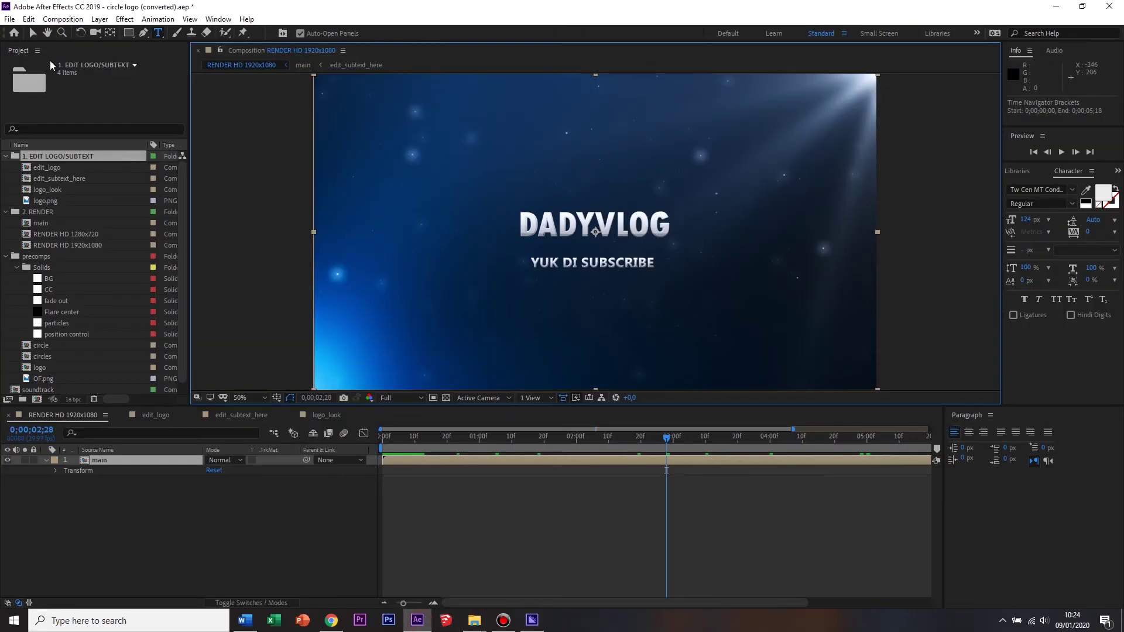
Add the RENDER HD 1920x1080 comp to the Adobe Media Encoder queue from the Composition menu.
{"action": "left_click", "coordinate": [33, 32]}
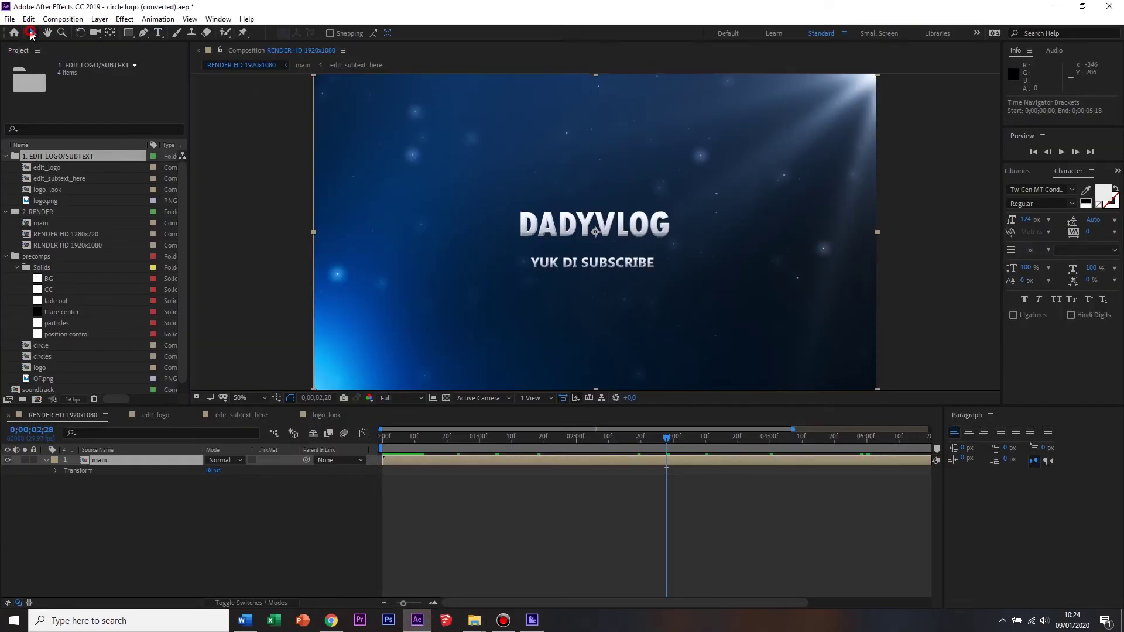
{"action": "left_click", "coordinate": [63, 19]}
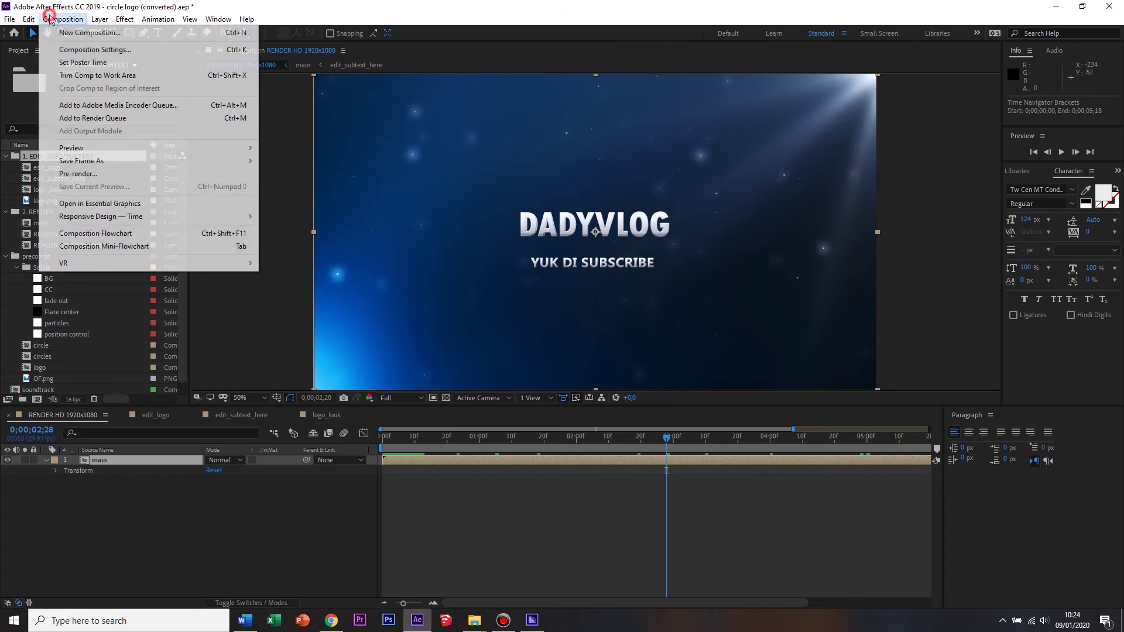
{"action": "left_click", "coordinate": [97, 111]}
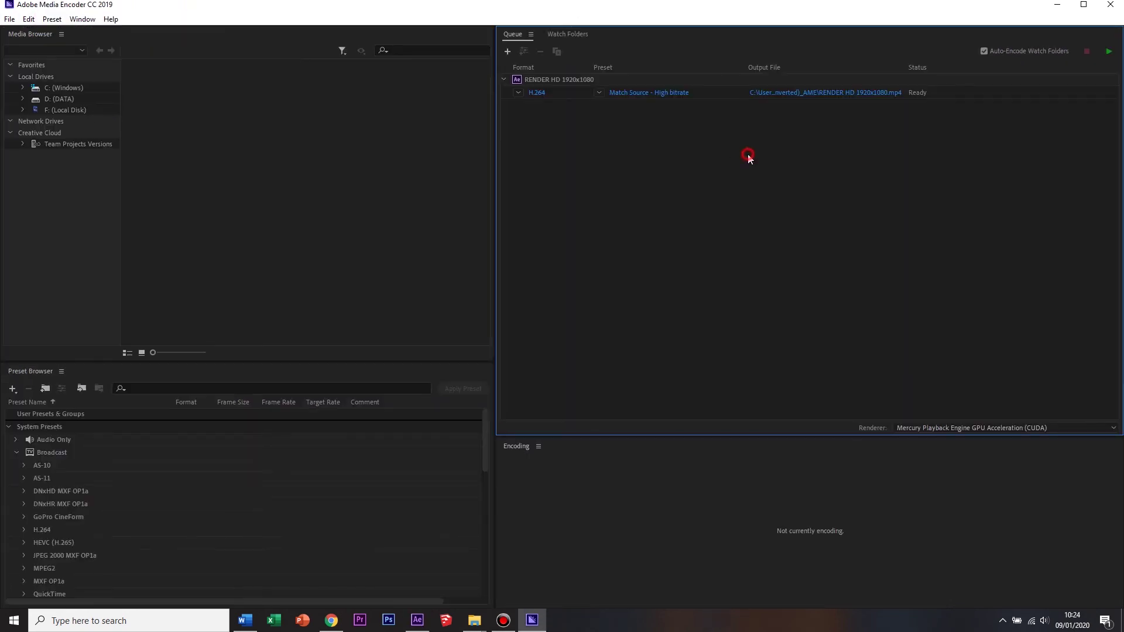
Turn on Use Maximum Render Quality in the H.264 job's export settings.
{"action": "left_click", "coordinate": [537, 93]}
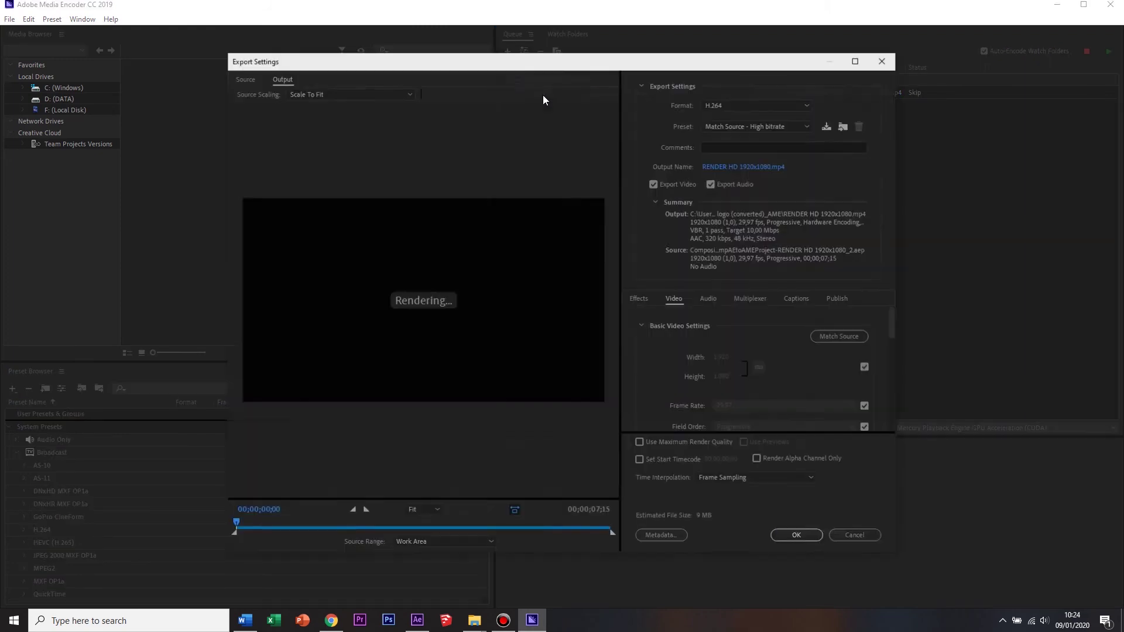
{"action": "left_click", "coordinate": [742, 125]}
{"action": "left_click", "coordinate": [742, 127]}
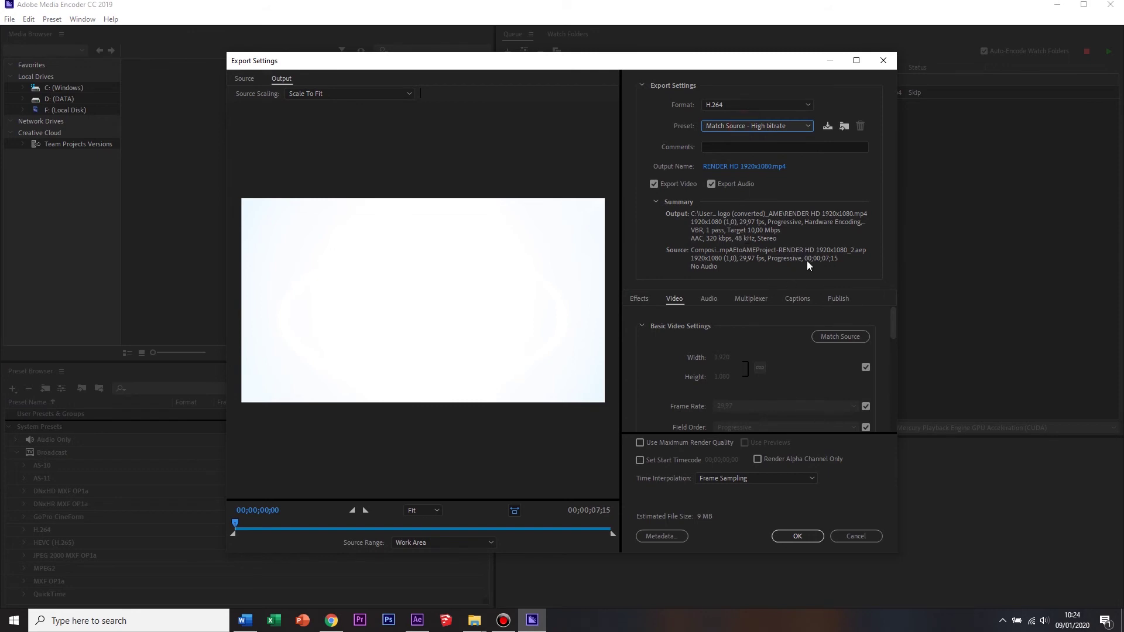
{"action": "left_click", "coordinate": [707, 449]}
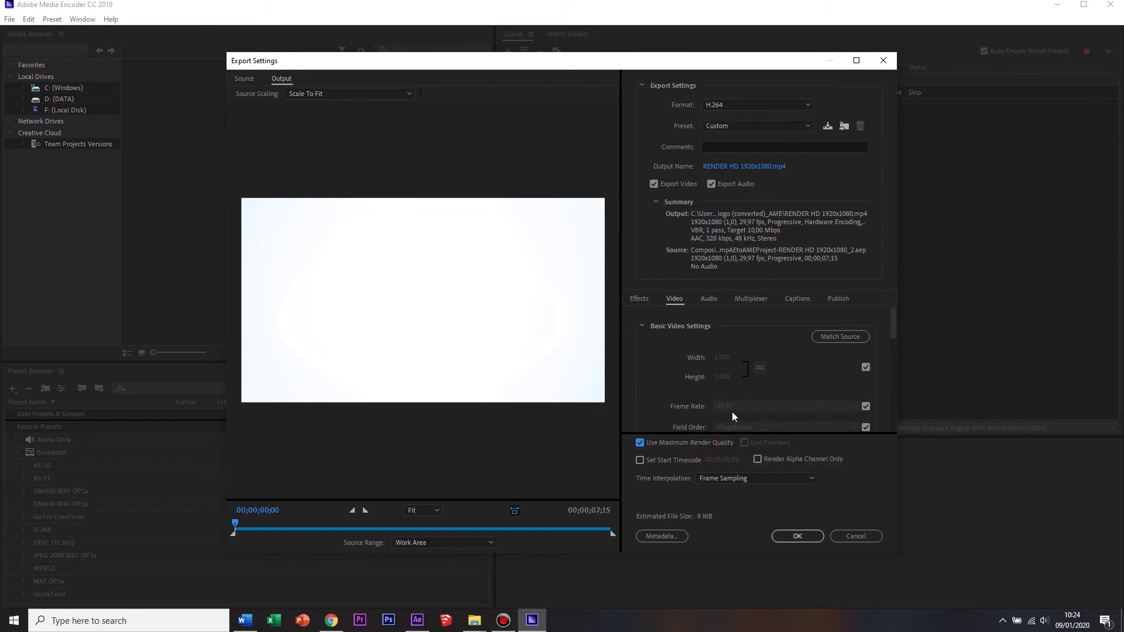
{"action": "left_click", "coordinate": [799, 535]}
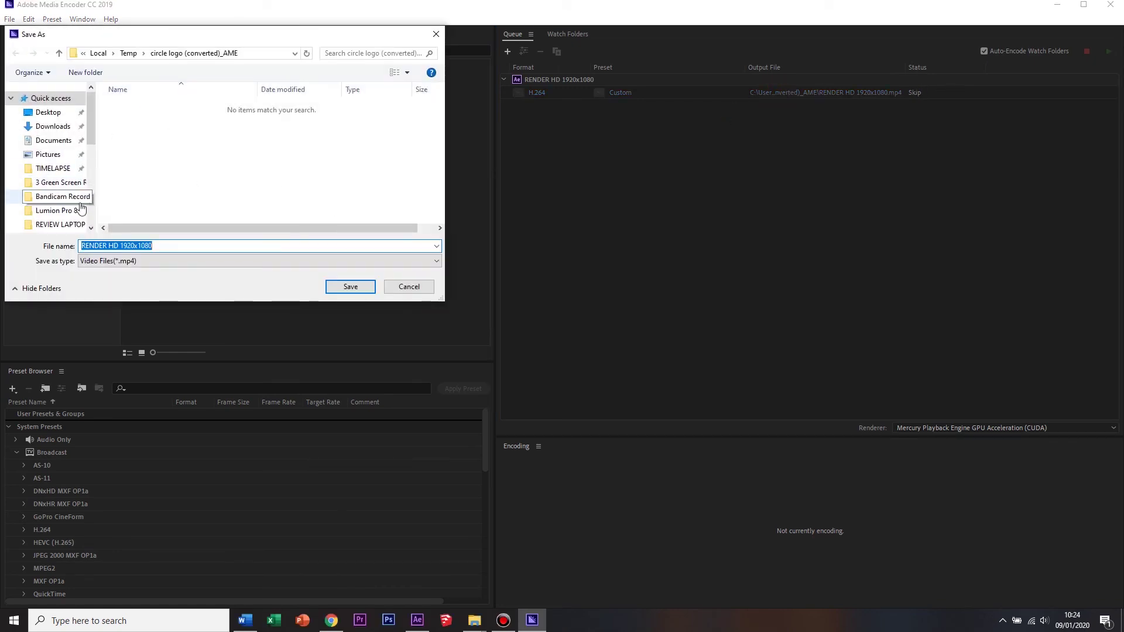
Output to 'Tes Render Template Opening Full HD.mp4' in F:\YOUTUBE DADYVLOG\REVIEW LAPTOP and start encoding.
{"action": "scroll", "coordinate": [89, 215], "scroll_direction": "down", "scroll_amount": 5}
{"action": "left_click", "coordinate": [52, 192]}
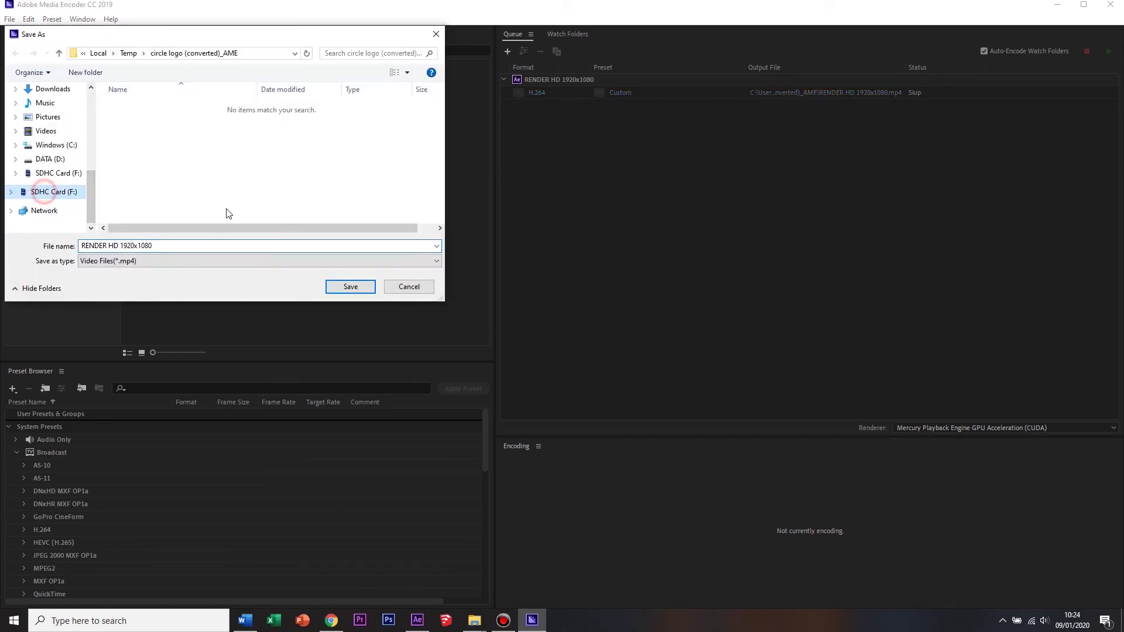
{"action": "scroll", "coordinate": [237, 209], "scroll_direction": "down", "scroll_amount": 3}
{"action": "double_click", "coordinate": [201, 217]}
{"action": "scroll", "coordinate": [200, 189], "scroll_direction": "down", "scroll_amount": 3}
{"action": "scroll", "coordinate": [165, 147], "scroll_direction": "up", "scroll_amount": 2}
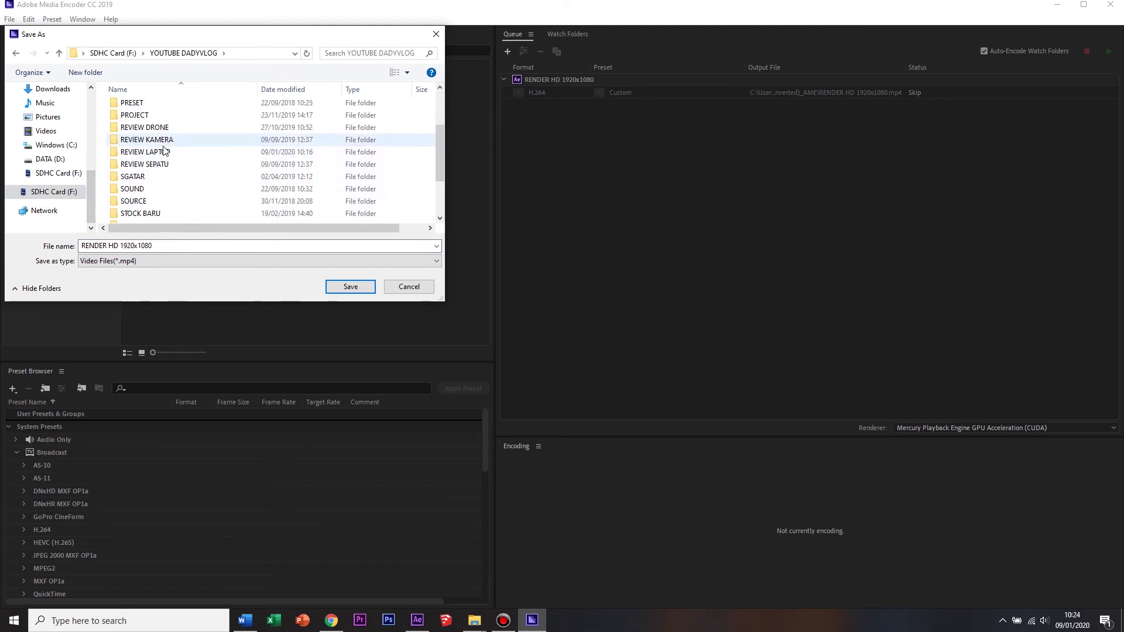
{"action": "double_click", "coordinate": [157, 152]}
{"action": "left_click", "coordinate": [219, 245]}
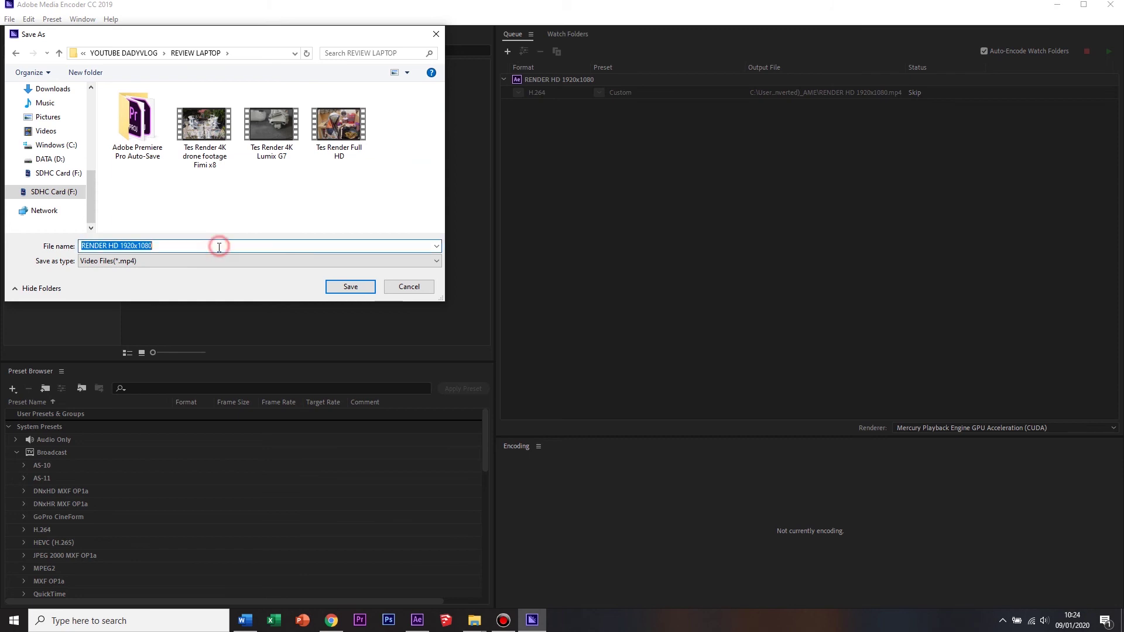
{"action": "type", "text": "Tes Render"}
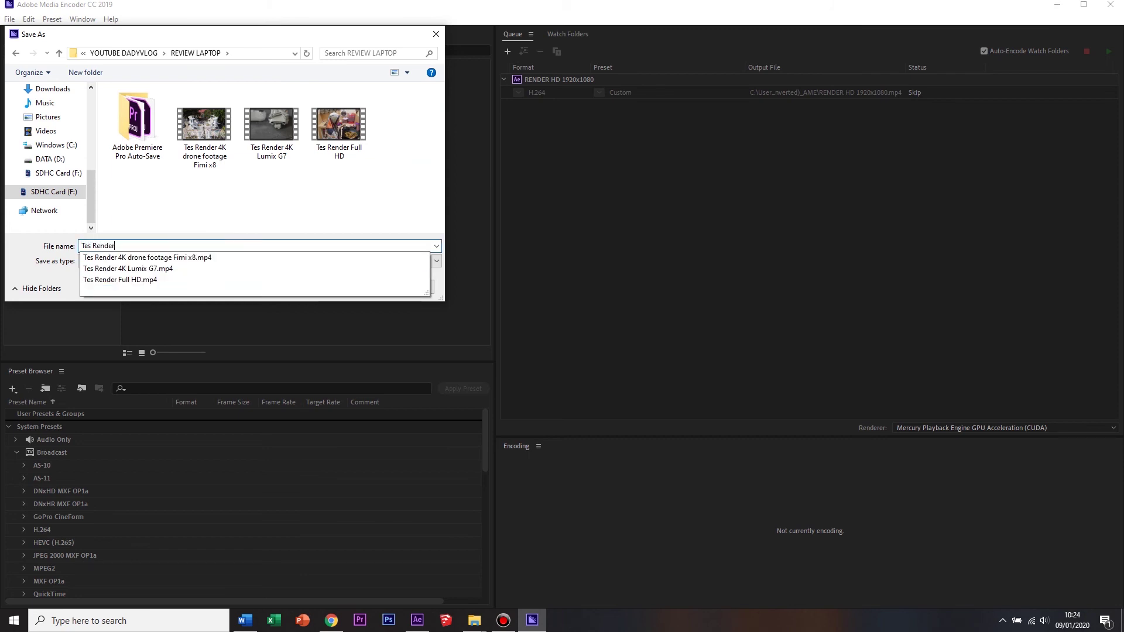
{"action": "type", "text": " Template Opening Full HD"}
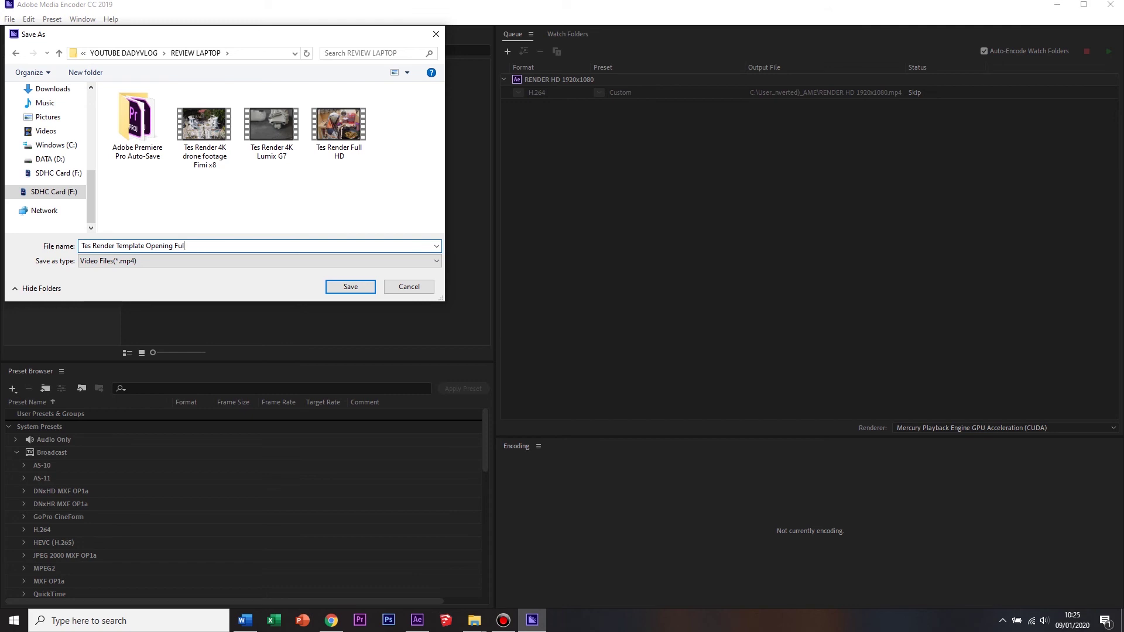
{"action": "key", "text": "Return"}
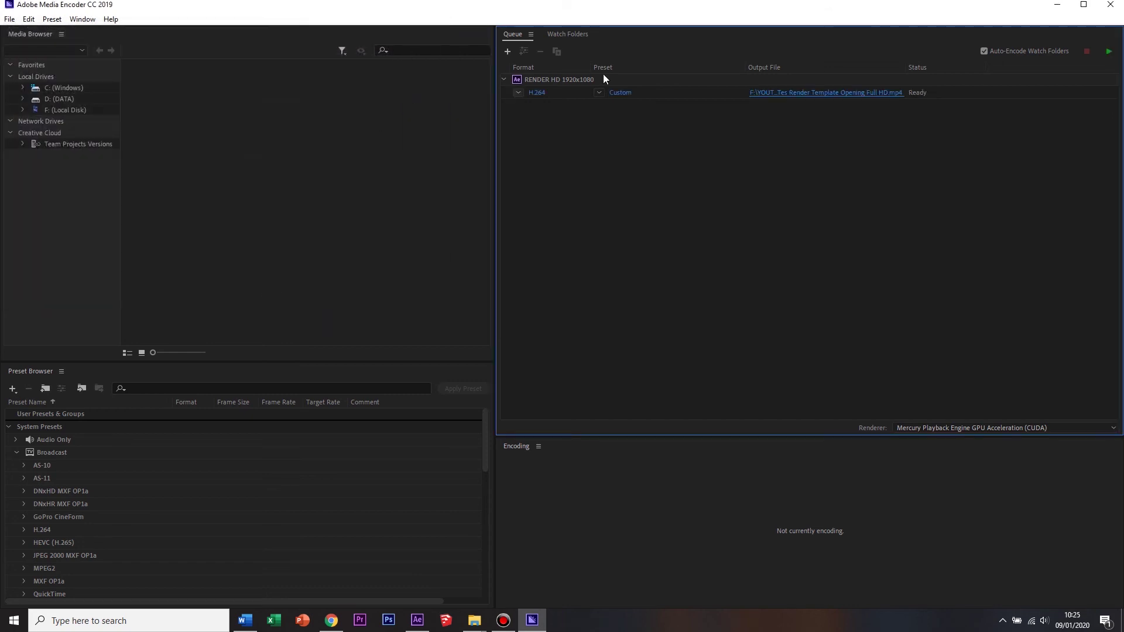
{"action": "left_click", "coordinate": [1109, 53]}
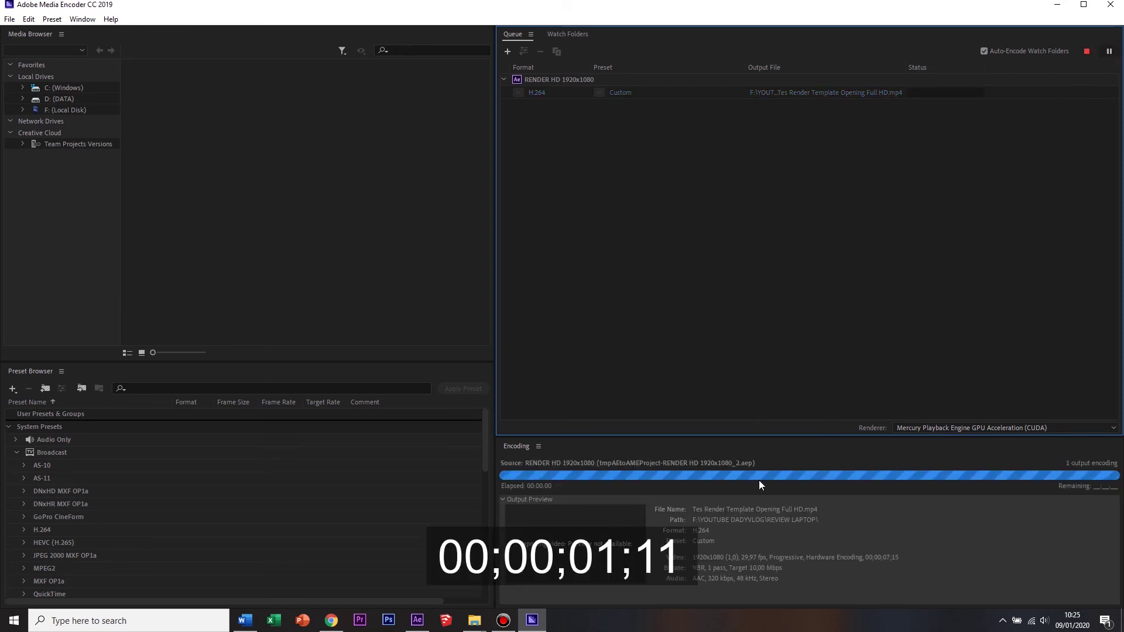